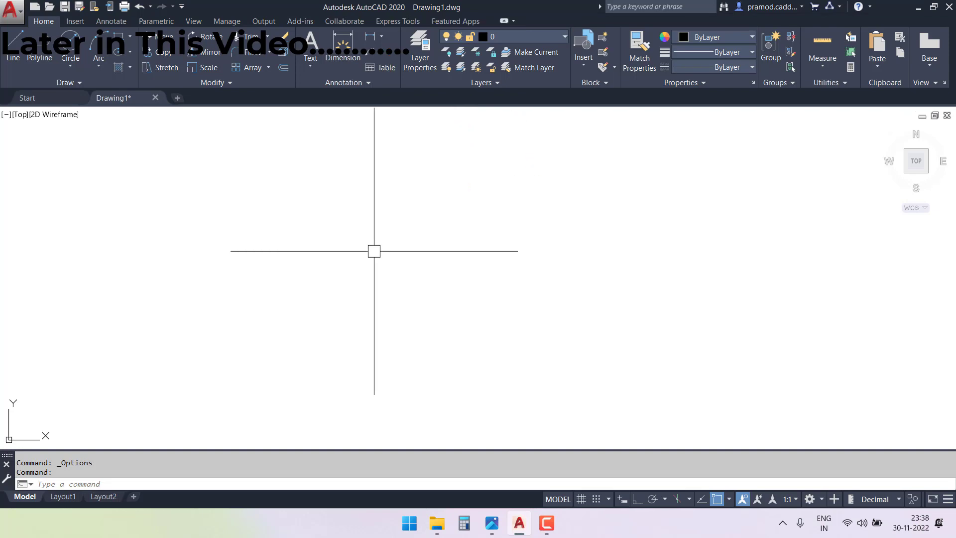
{"action": "left_click", "coordinate": [419, 48]}
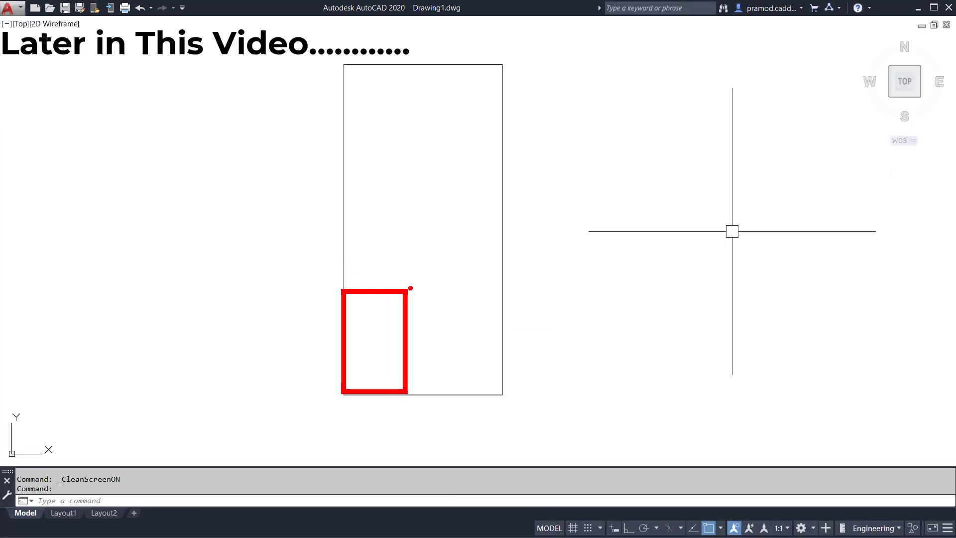
{"action": "left_click_drag", "start_coordinate": [410, 287], "coordinate": [483, 367]}
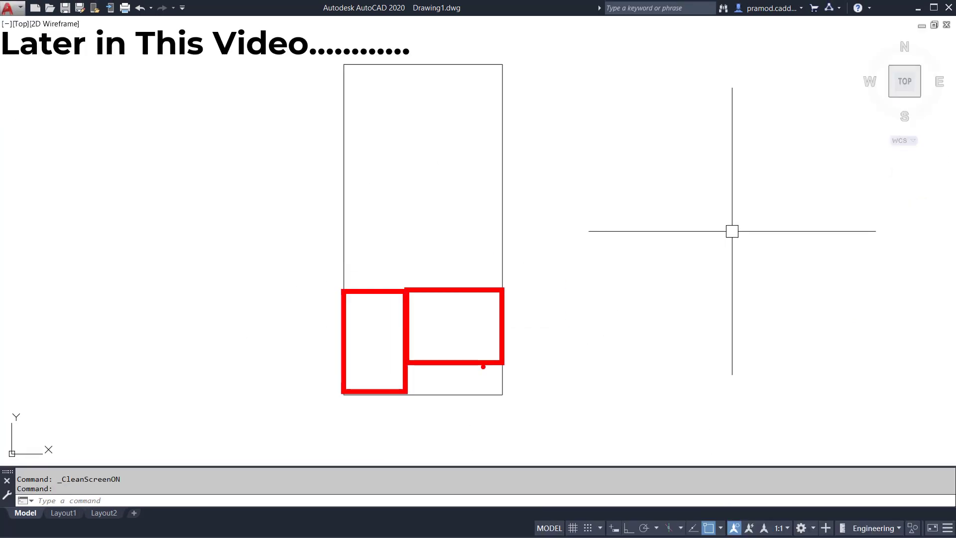
{"action": "mouse_move", "coordinate": [385, 292]}
{"action": "left_mouse_down"}
{"action": "mouse_move", "coordinate": [384, 207]}
{"action": "mouse_move", "coordinate": [500, 204]}
{"action": "left_mouse_up"}
{"action": "left_click_drag", "start_coordinate": [413, 237], "coordinate": [434, 228]}
{"action": "left_click_drag", "start_coordinate": [456, 232], "coordinate": [501, 286], "text": "ctrl"}
{"action": "key", "text": "g"}
{"action": "left_click_drag", "start_coordinate": [452, 210], "coordinate": [489, 230]}
{"action": "left_click_drag", "start_coordinate": [498, 206], "coordinate": [454, 232]}
{"action": "left_click_drag", "start_coordinate": [352, 164], "coordinate": [387, 203]}
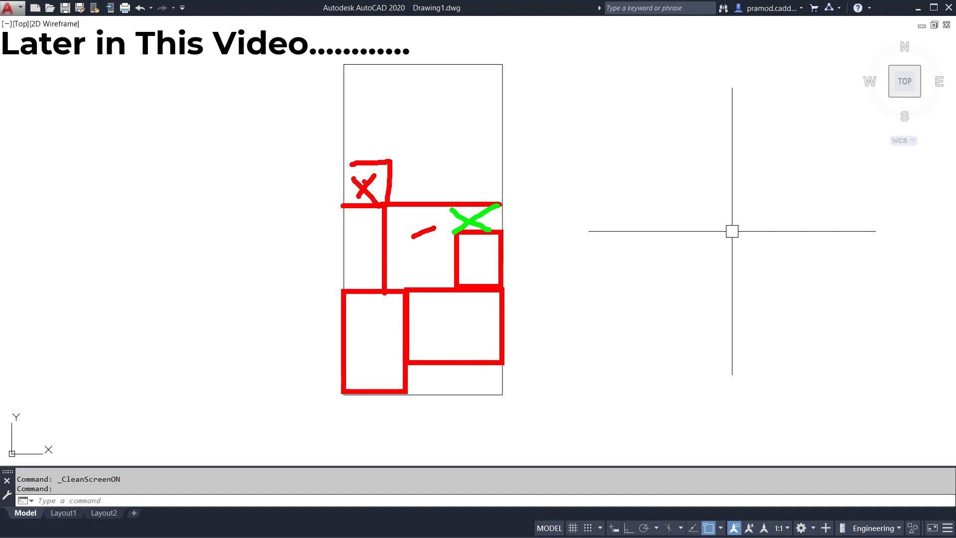
{"action": "left_click_drag", "start_coordinate": [393, 63], "coordinate": [394, 199]}
{"action": "left_click_drag", "start_coordinate": [384, 87], "coordinate": [375, 119]}
{"action": "left_click_drag", "start_coordinate": [425, 67], "coordinate": [493, 117]}
{"action": "left_click_drag", "start_coordinate": [458, 67], "coordinate": [496, 104]}
{"action": "left_click_drag", "start_coordinate": [443, 138], "coordinate": [474, 177]}
{"action": "left_click_drag", "start_coordinate": [560, 182], "coordinate": [665, 85]}
{"action": "left_click_drag", "start_coordinate": [498, 60], "coordinate": [299, 80]}
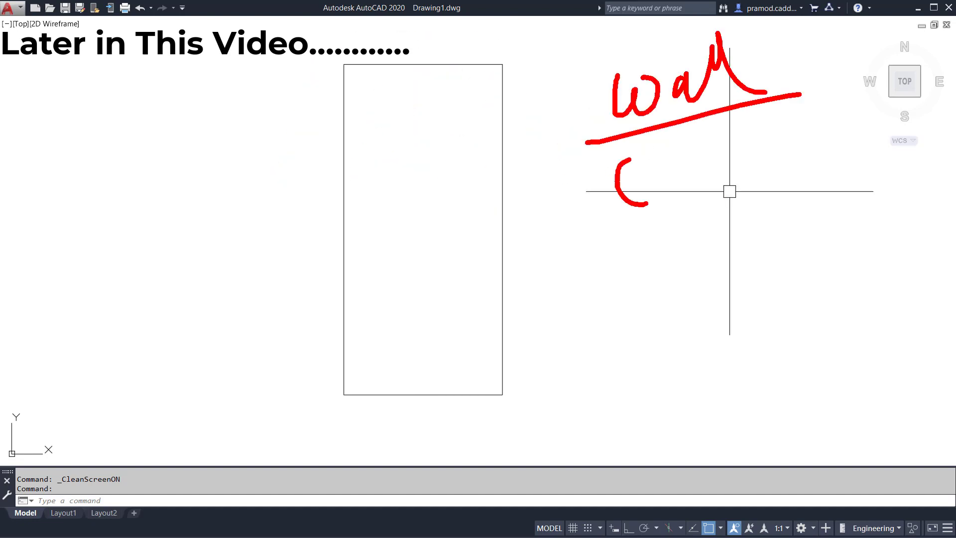
{"action": "left_click_drag", "start_coordinate": [633, 160], "coordinate": [652, 222]}
{"action": "left_click_drag", "start_coordinate": [725, 111], "coordinate": [712, 272]}
{"action": "left_click_drag", "start_coordinate": [758, 144], "coordinate": [793, 224]}
{"action": "left_click_drag", "start_coordinate": [559, 315], "coordinate": [562, 324]}
{"action": "left_click_drag", "start_coordinate": [618, 269], "coordinate": [657, 260]}
{"action": "left_click_drag", "start_coordinate": [638, 389], "coordinate": [724, 342]}
{"action": "left_click_drag", "start_coordinate": [582, 231], "coordinate": [606, 259]}
{"action": "left_click_drag", "start_coordinate": [694, 370], "coordinate": [718, 359]}
{"action": "left_click_drag", "start_coordinate": [794, 251], "coordinate": [896, 208]}
{"action": "left_click_drag", "start_coordinate": [779, 321], "coordinate": [818, 350]}
{"action": "mouse_move", "coordinate": [839, 283]}
{"action": "left_mouse_down"}
{"action": "mouse_move", "coordinate": [858, 355]}
{"action": "mouse_move", "coordinate": [880, 297]}
{"action": "left_mouse_up"}
{"action": "left_click_drag", "start_coordinate": [903, 342], "coordinate": [917, 450]}
{"action": "left_click_drag", "start_coordinate": [943, 365], "coordinate": [927, 383]}
{"action": "left_click_drag", "start_coordinate": [883, 318], "coordinate": [955, 254]}
{"action": "left_click_drag", "start_coordinate": [588, 146], "coordinate": [819, 92]}
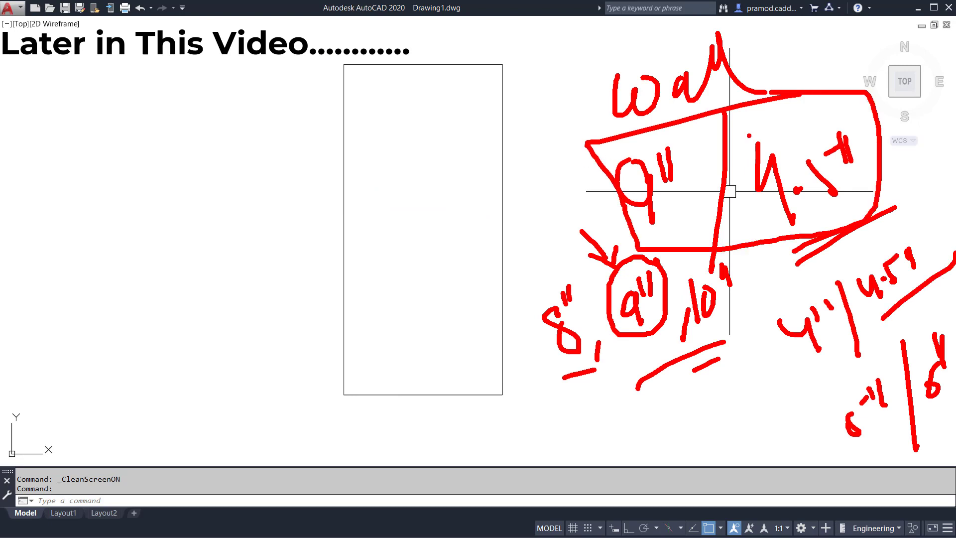
{"action": "left_click_drag", "start_coordinate": [122, 139], "coordinate": [157, 184]}
{"action": "left_click_drag", "start_coordinate": [126, 214], "coordinate": [279, 144]}
{"action": "left_click_drag", "start_coordinate": [169, 242], "coordinate": [210, 283]}
{"action": "left_click_drag", "start_coordinate": [209, 304], "coordinate": [304, 251]}
{"action": "left_click_drag", "start_coordinate": [124, 378], "coordinate": [183, 425]}
{"action": "left_click_drag", "start_coordinate": [144, 454], "coordinate": [291, 391]}
{"action": "left_click_drag", "start_coordinate": [40, 425], "coordinate": [68, 446]}
{"action": "left_click_drag", "start_coordinate": [45, 195], "coordinate": [92, 162]}
{"action": "left_click_drag", "start_coordinate": [253, 185], "coordinate": [171, 219]}
{"action": "left_click", "coordinate": [191, 259]}
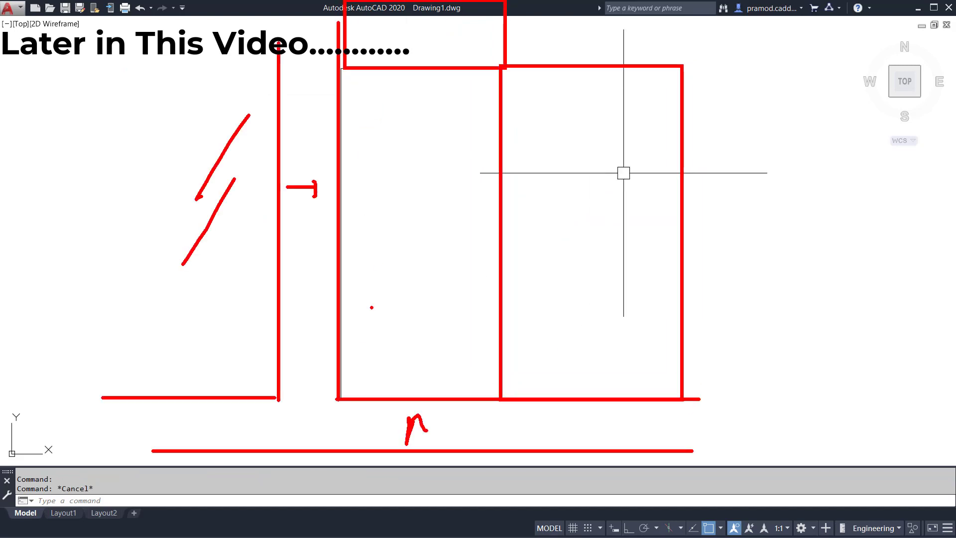
{"action": "left_click_drag", "start_coordinate": [324, 136], "coordinate": [329, 138]}
{"action": "left_click_drag", "start_coordinate": [324, 122], "coordinate": [313, 151]}
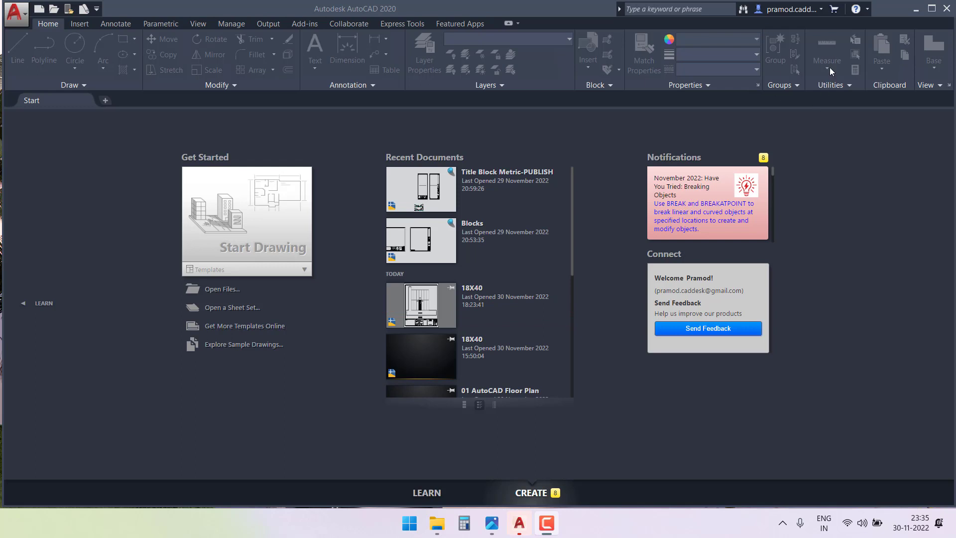
Maximize the program window, start a new drawing with the default template and turn its grid off.
{"action": "left_click", "coordinate": [931, 9]}
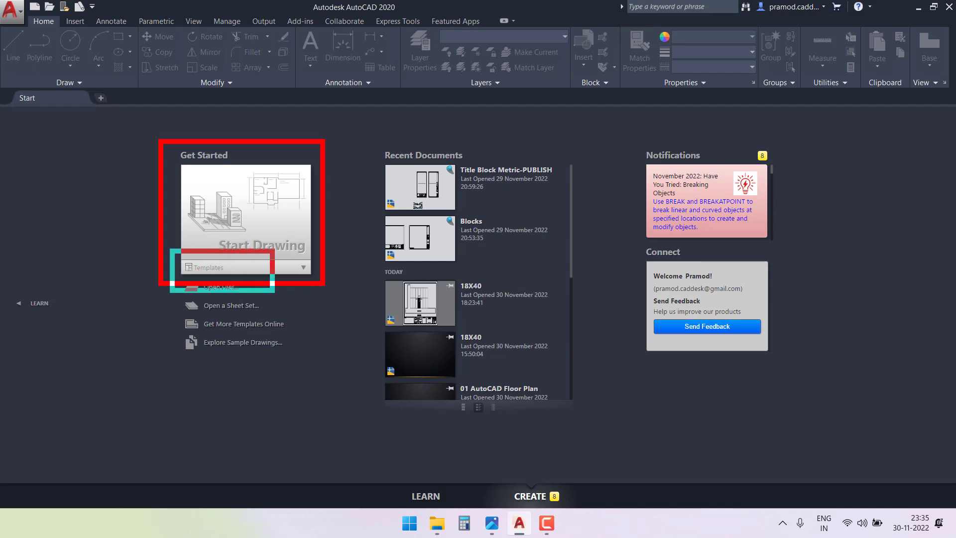
{"action": "left_click", "coordinate": [296, 272]}
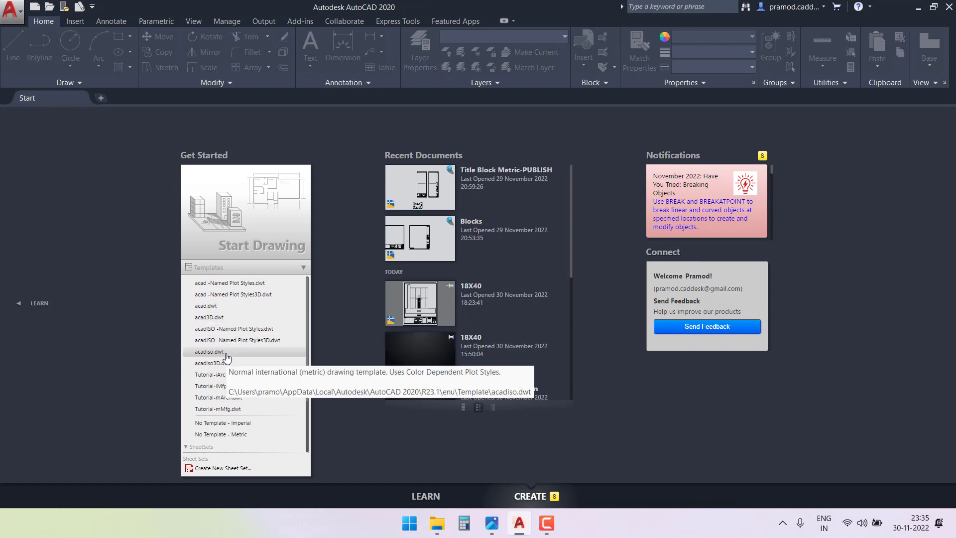
{"action": "left_click", "coordinate": [142, 329]}
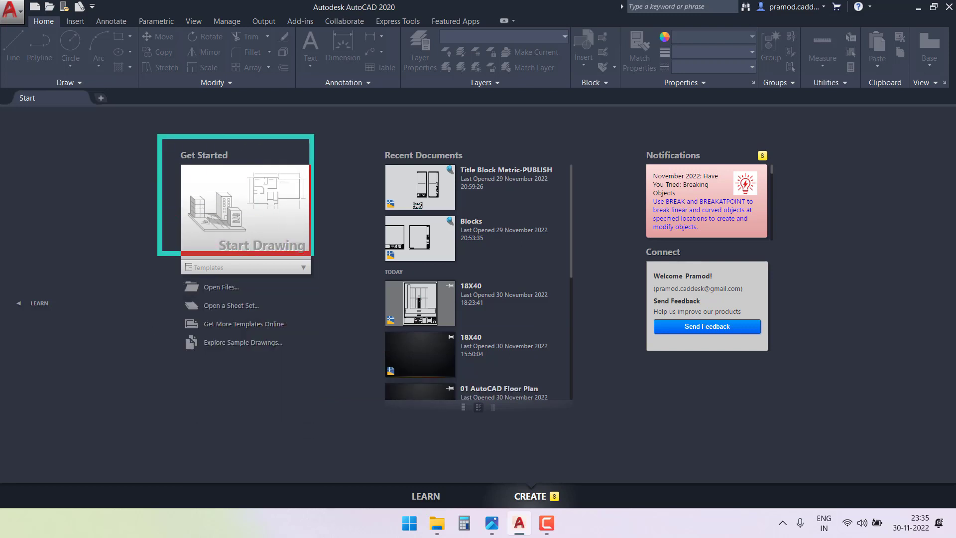
{"action": "left_click", "coordinate": [253, 222]}
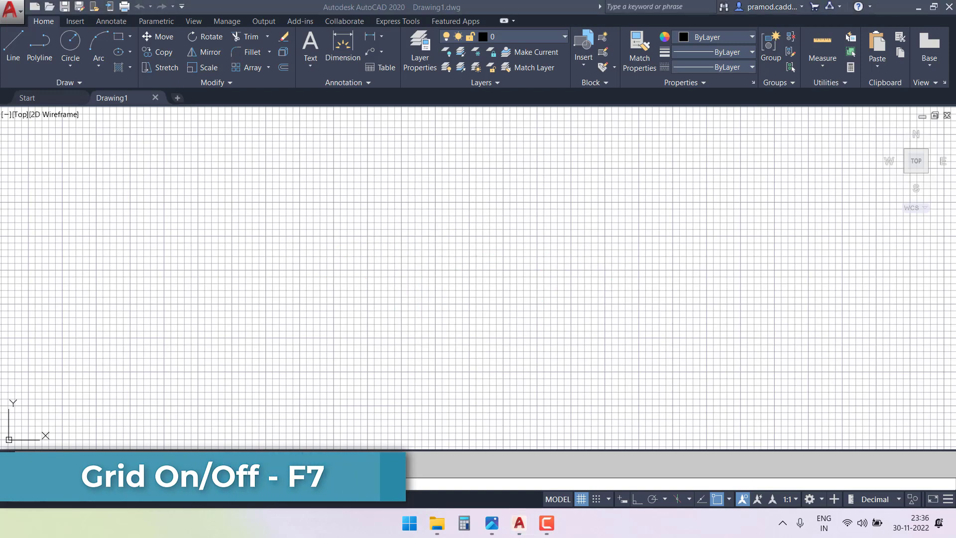
{"action": "key", "text": "F7"}
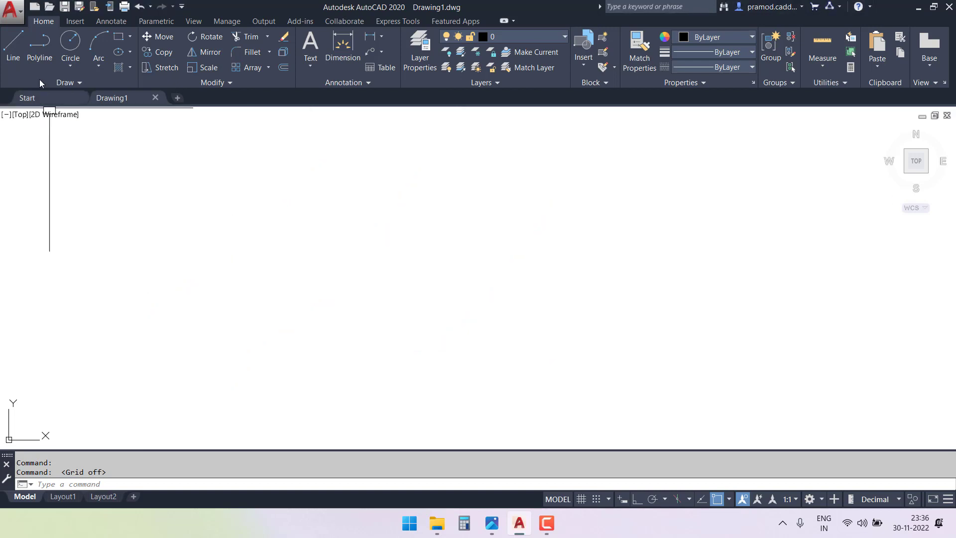
Set the uniform background of the 2D model space to White in the display options and apply it.
{"action": "left_click", "coordinate": [12, 13]}
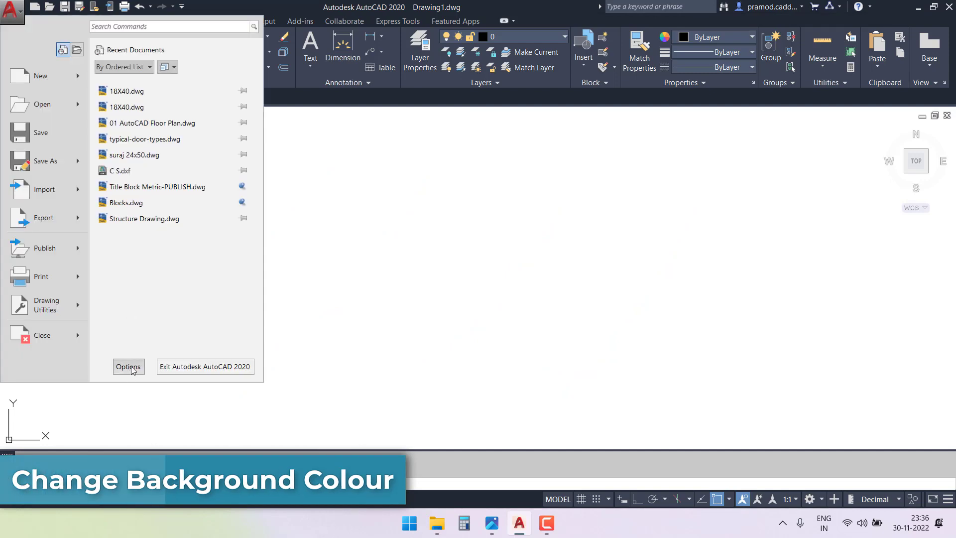
{"action": "left_click", "coordinate": [128, 367]}
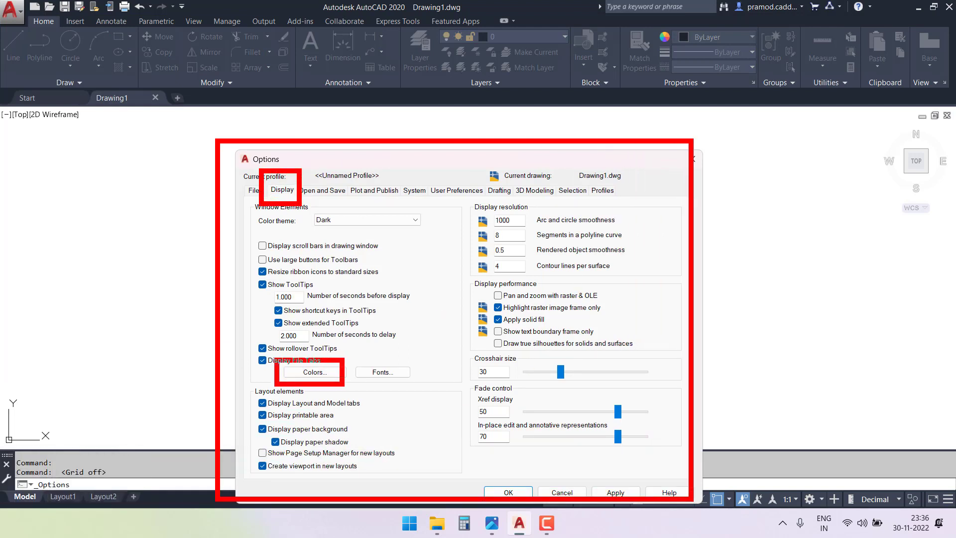
{"action": "left_click", "coordinate": [314, 372]}
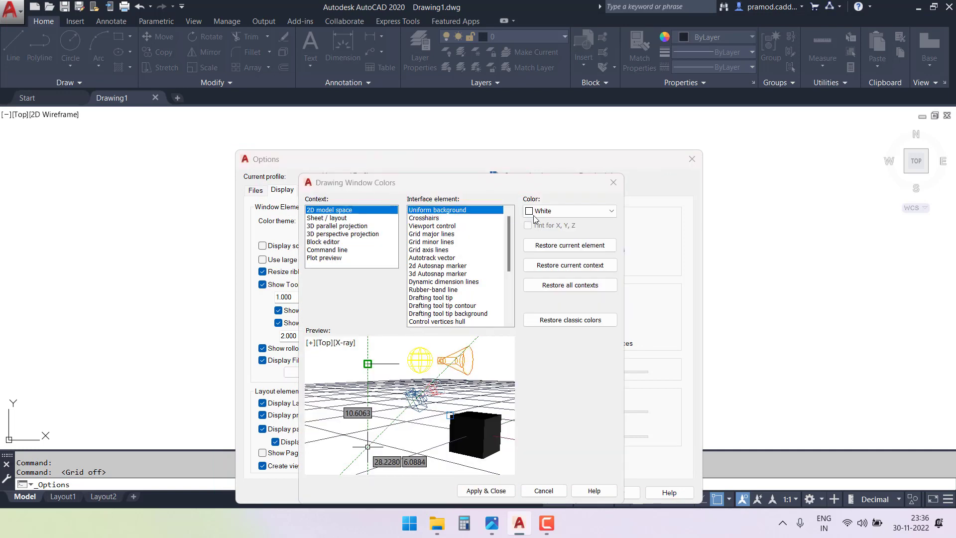
{"action": "left_click", "coordinate": [548, 211]}
{"action": "left_click", "coordinate": [552, 284]}
{"action": "left_click", "coordinate": [552, 285]}
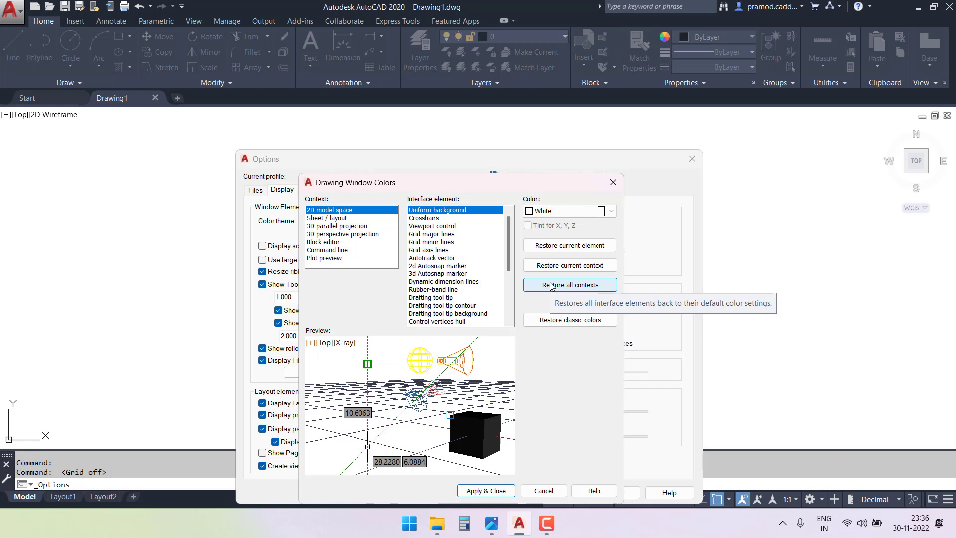
{"action": "left_click_drag", "start_coordinate": [500, 183], "coordinate": [495, 137]}
{"action": "left_click", "coordinate": [481, 445]}
{"action": "left_click", "coordinate": [508, 492]}
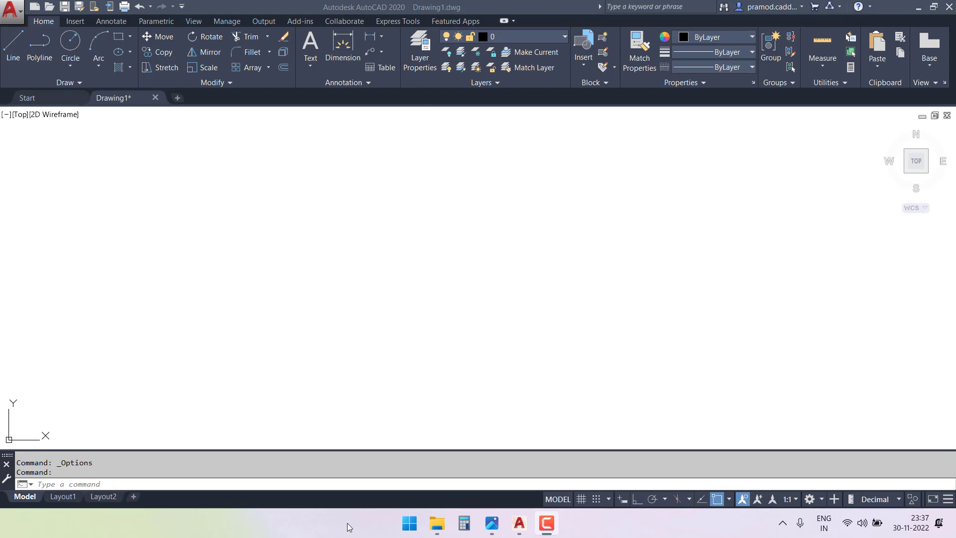
{"action": "left_click", "coordinate": [407, 259]}
{"action": "key", "text": "ctrl+2"}
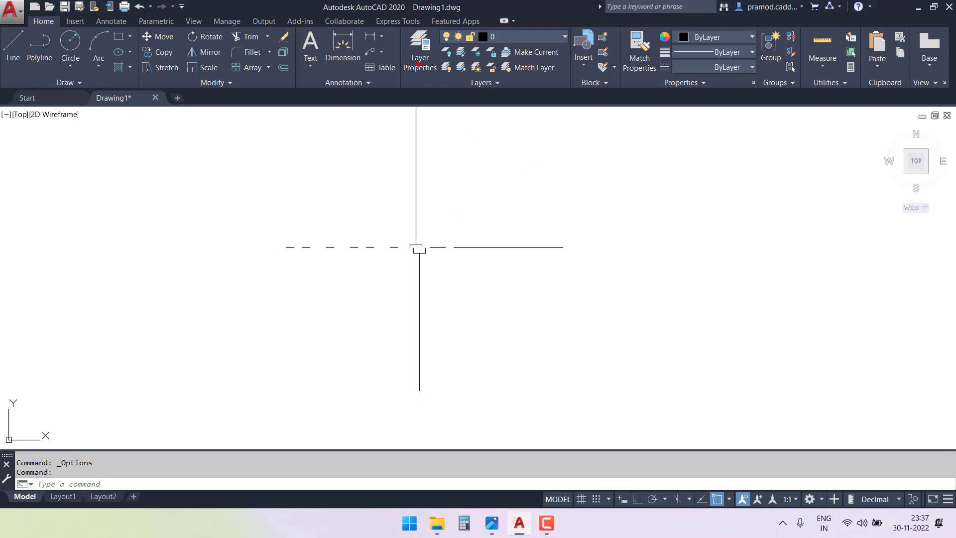
{"action": "left_click_drag", "start_coordinate": [392, 21], "coordinate": [576, 98]}
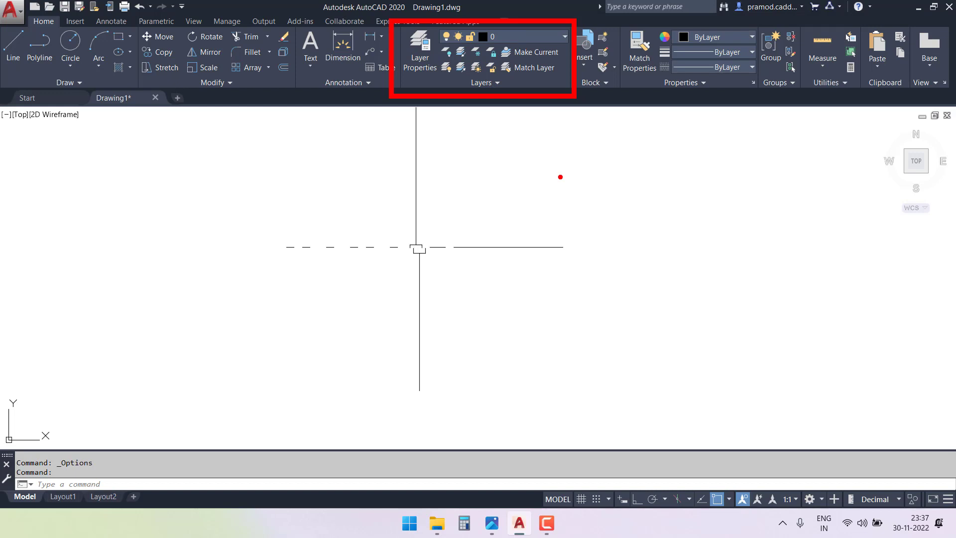
{"action": "mouse_move", "coordinate": [432, 235]}
{"action": "left_mouse_down"}
{"action": "mouse_move", "coordinate": [455, 102]}
{"action": "mouse_move", "coordinate": [439, 127]}
{"action": "mouse_move", "coordinate": [472, 141]}
{"action": "left_mouse_up"}
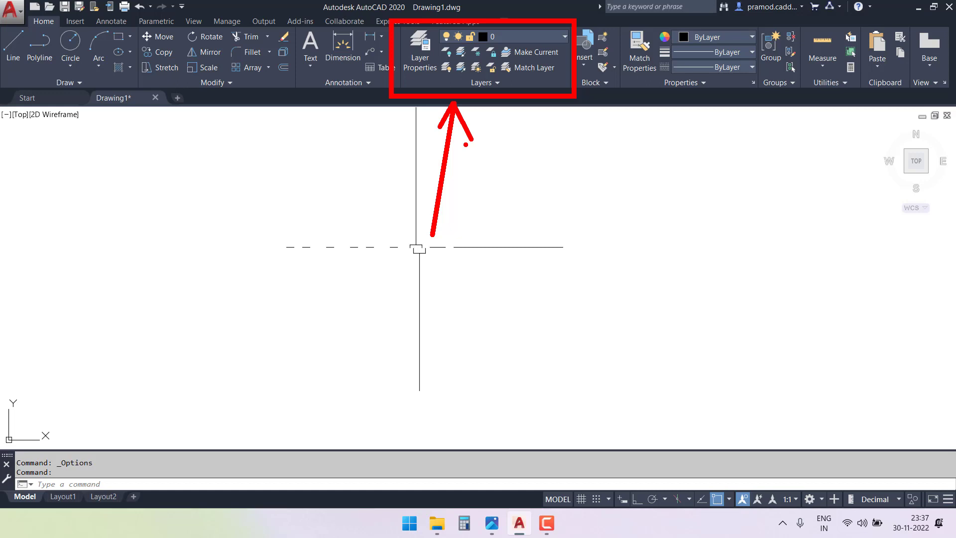
{"action": "mouse_move", "coordinate": [536, 173]}
{"action": "left_mouse_down"}
{"action": "mouse_move", "coordinate": [518, 110]}
{"action": "mouse_move", "coordinate": [541, 121]}
{"action": "left_mouse_up"}
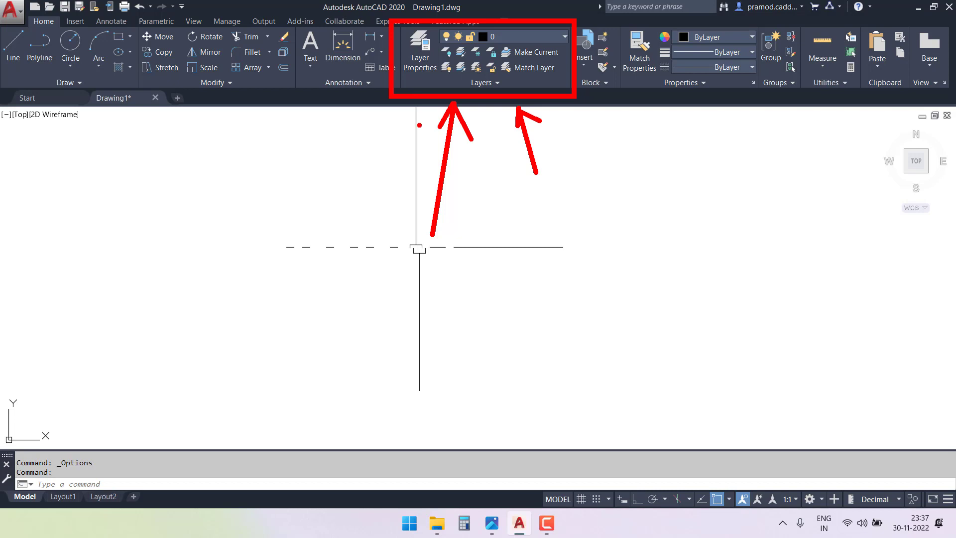
{"action": "key", "text": "Escape"}
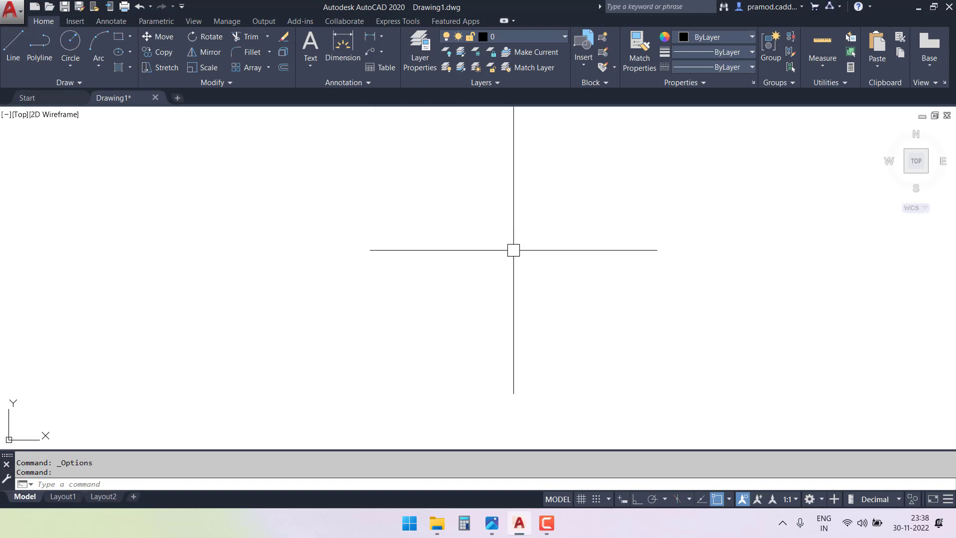
Create a new layer named Wall in the layer manager.
{"action": "left_click", "coordinate": [418, 48]}
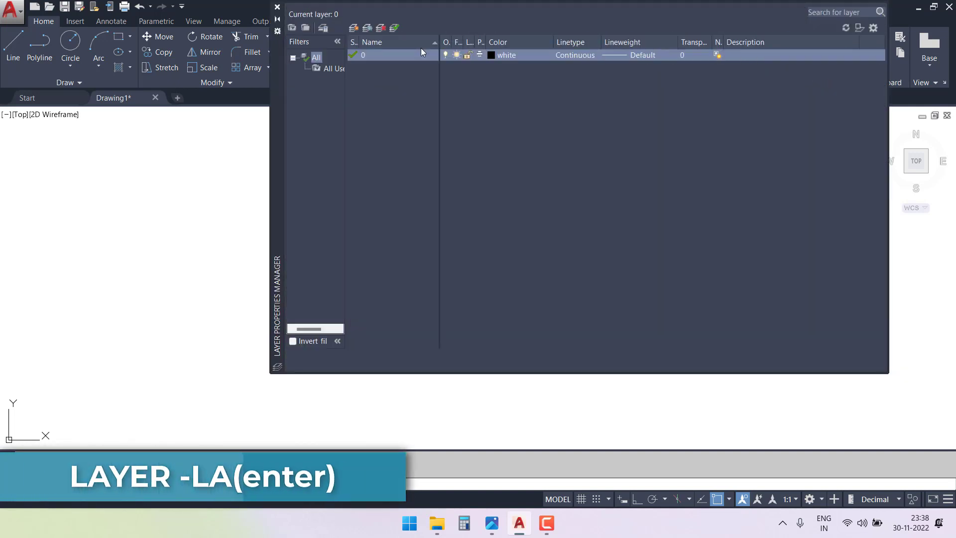
{"action": "left_click_drag", "start_coordinate": [278, 94], "coordinate": [214, 159]}
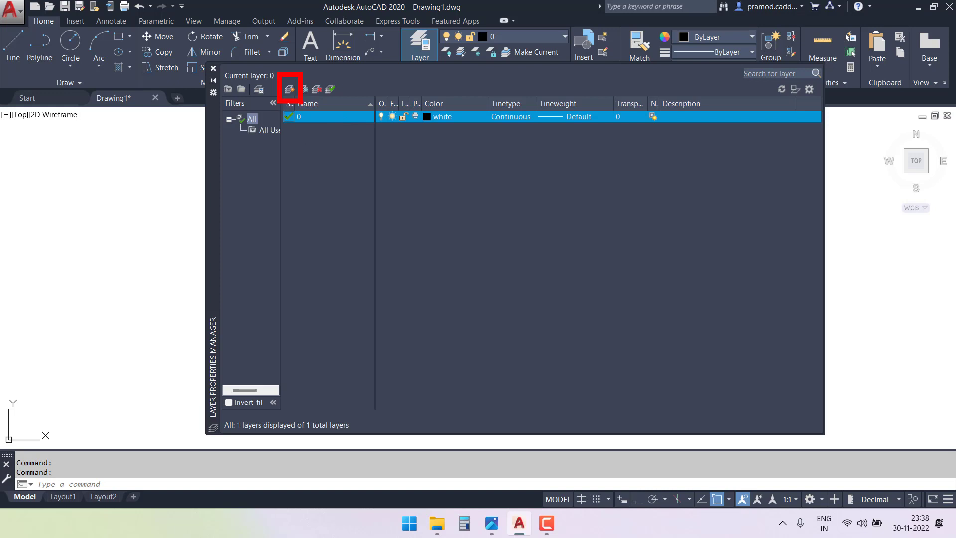
{"action": "left_click", "coordinate": [290, 89]}
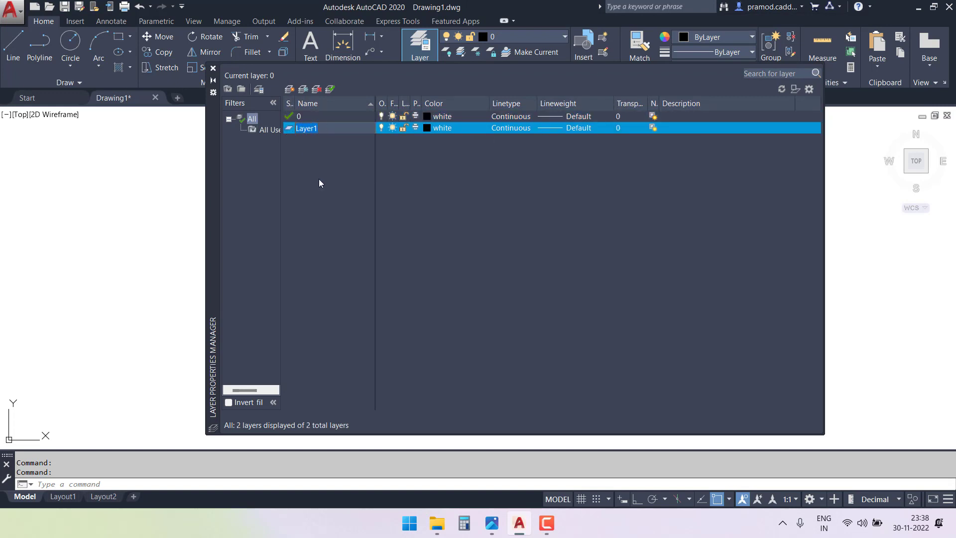
{"action": "type", "text": "Wall"}
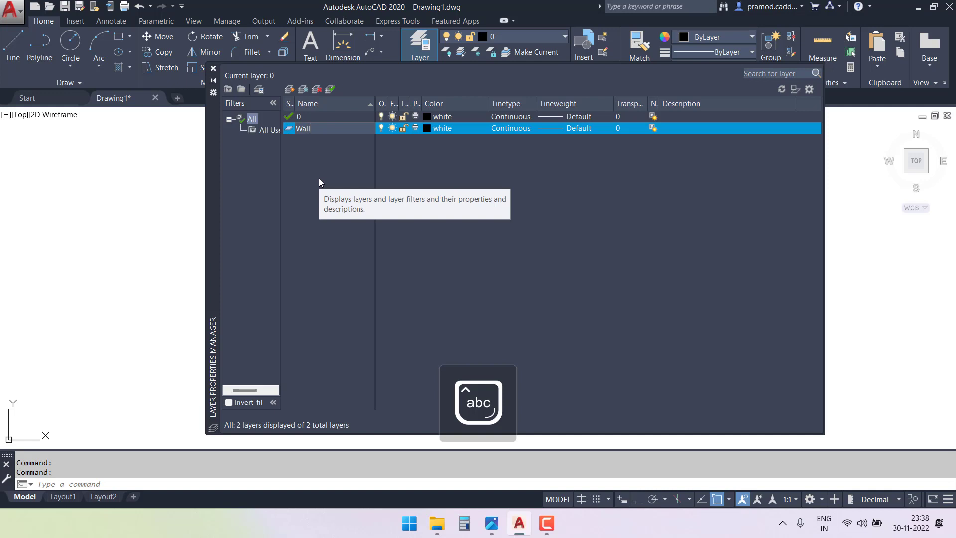
{"action": "key", "text": "Return"}
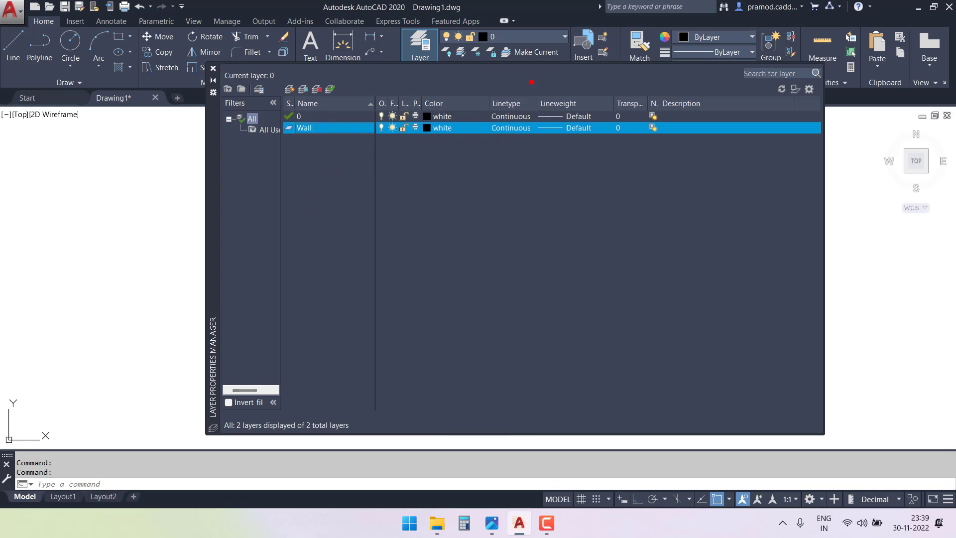
Set the lineweight of the Wall layer to 0.50 mm.
{"action": "left_click", "coordinate": [552, 127]}
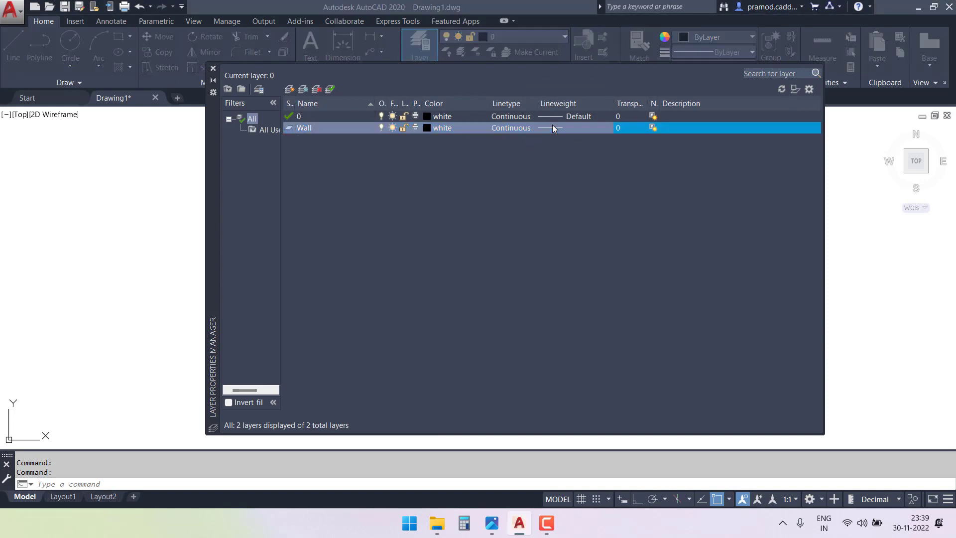
{"action": "scroll", "coordinate": [355, 368], "scroll_direction": "down", "scroll_amount": 1}
{"action": "left_click_drag", "start_coordinate": [355, 368], "coordinate": [354, 372]}
{"action": "left_click", "coordinate": [279, 419]}
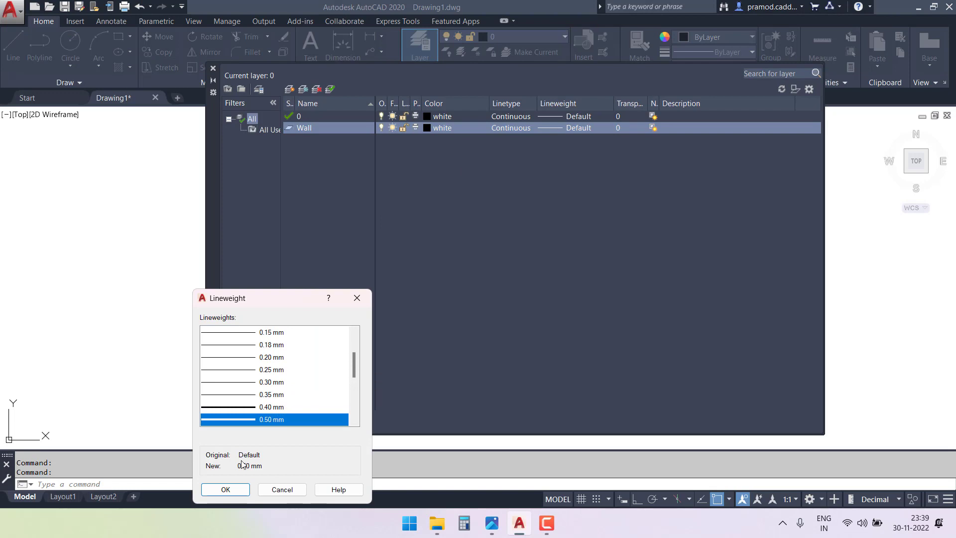
{"action": "left_click", "coordinate": [227, 489]}
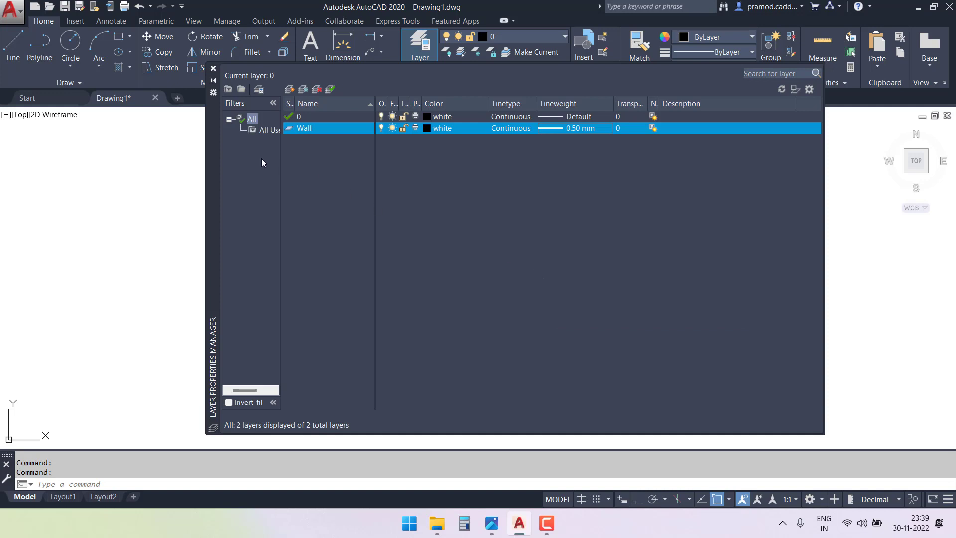
Close the layer manager and make Wall the current layer.
{"action": "left_click", "coordinate": [213, 68]}
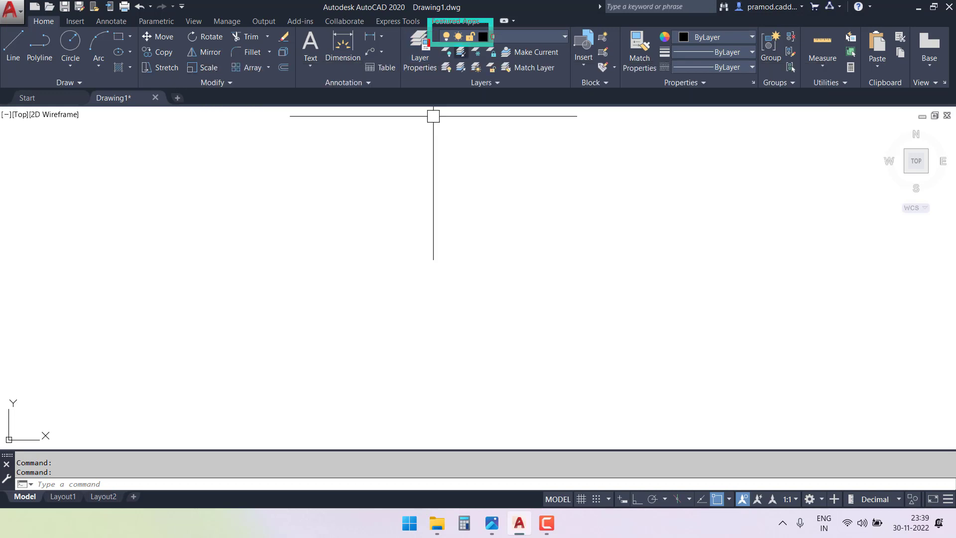
{"action": "left_click", "coordinate": [553, 38]}
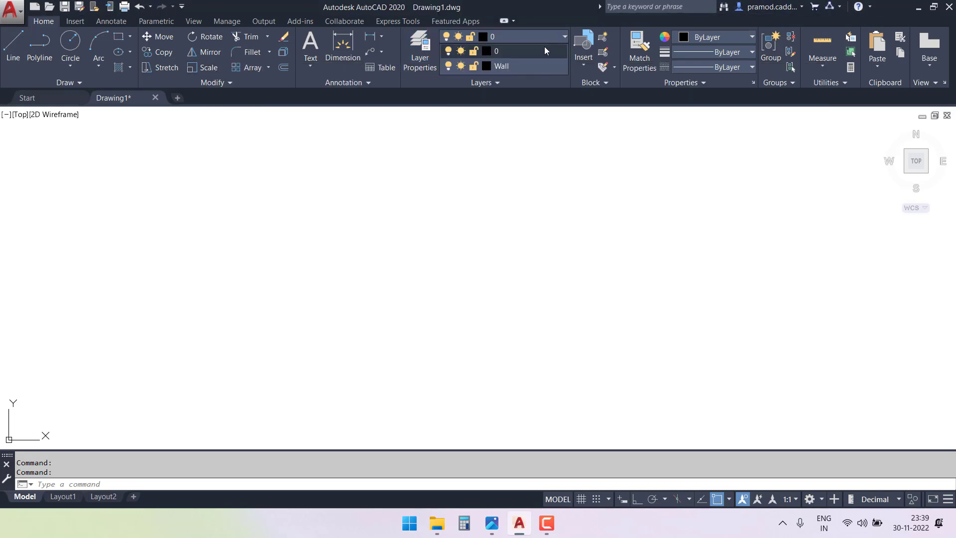
{"action": "left_click", "coordinate": [509, 67]}
{"action": "key", "text": "ctrl+2"}
{"action": "left_click_drag", "start_coordinate": [267, 171], "coordinate": [292, 221]}
{"action": "left_click_drag", "start_coordinate": [304, 186], "coordinate": [329, 222]}
{"action": "left_click_drag", "start_coordinate": [310, 211], "coordinate": [329, 200]}
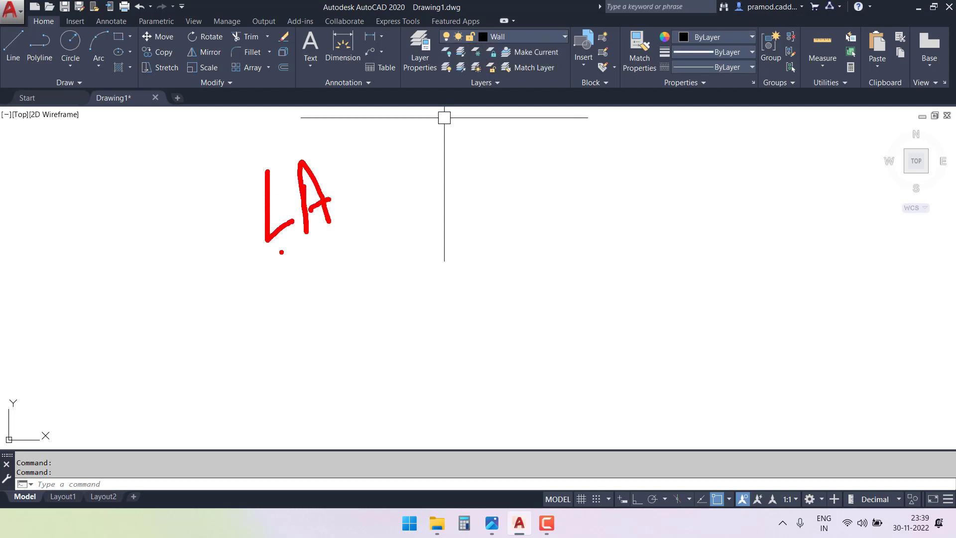
{"action": "left_click_drag", "start_coordinate": [280, 254], "coordinate": [377, 214]}
{"action": "left_click", "coordinate": [333, 243]}
{"action": "left_click_drag", "start_coordinate": [320, 285], "coordinate": [356, 283]}
{"action": "left_click_drag", "start_coordinate": [368, 327], "coordinate": [391, 258]}
{"action": "left_click_drag", "start_coordinate": [350, 356], "coordinate": [452, 306]}
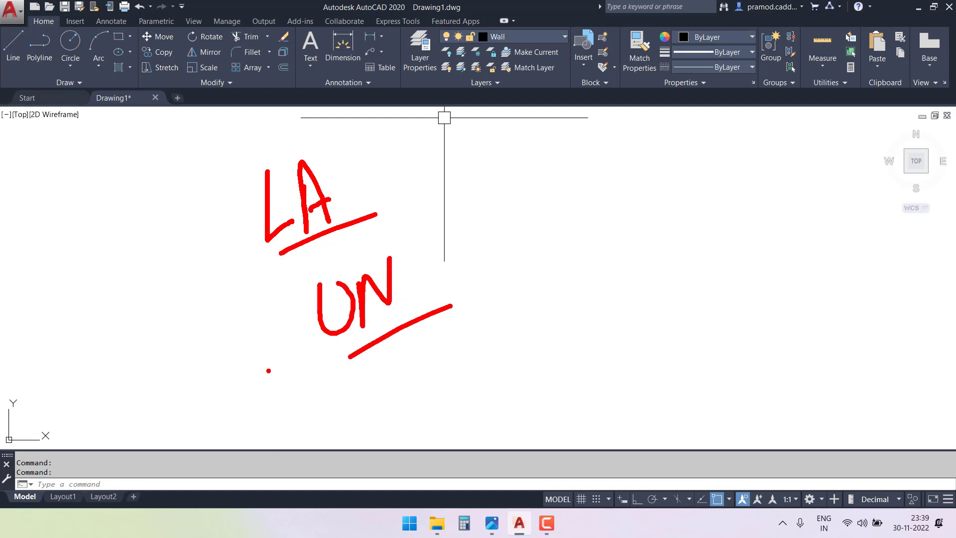
{"action": "mouse_move", "coordinate": [429, 269]}
{"action": "left_mouse_down"}
{"action": "mouse_move", "coordinate": [450, 321]}
{"action": "mouse_move", "coordinate": [437, 323]}
{"action": "left_mouse_up"}
{"action": "left_click_drag", "start_coordinate": [506, 243], "coordinate": [529, 237]}
{"action": "mouse_move", "coordinate": [557, 196]}
{"action": "left_mouse_down"}
{"action": "mouse_move", "coordinate": [563, 246]}
{"action": "mouse_move", "coordinate": [581, 215]}
{"action": "left_mouse_up"}
{"action": "left_click_drag", "start_coordinate": [586, 212], "coordinate": [605, 228]}
{"action": "mouse_move", "coordinate": [610, 217]}
{"action": "left_mouse_down"}
{"action": "mouse_move", "coordinate": [617, 225]}
{"action": "mouse_move", "coordinate": [642, 166]}
{"action": "left_mouse_up"}
{"action": "mouse_move", "coordinate": [641, 164]}
{"action": "left_mouse_down"}
{"action": "mouse_move", "coordinate": [647, 204]}
{"action": "mouse_move", "coordinate": [650, 189]}
{"action": "left_mouse_up"}
{"action": "mouse_move", "coordinate": [666, 239]}
{"action": "left_mouse_down"}
{"action": "mouse_move", "coordinate": [675, 266]}
{"action": "mouse_move", "coordinate": [717, 257]}
{"action": "left_mouse_up"}
{"action": "left_click", "coordinate": [663, 229]}
{"action": "mouse_move", "coordinate": [737, 167]}
{"action": "left_mouse_down"}
{"action": "mouse_move", "coordinate": [748, 234]}
{"action": "mouse_move", "coordinate": [787, 214]}
{"action": "mouse_move", "coordinate": [774, 262]}
{"action": "left_mouse_up"}
{"action": "left_click_drag", "start_coordinate": [692, 306], "coordinate": [814, 248]}
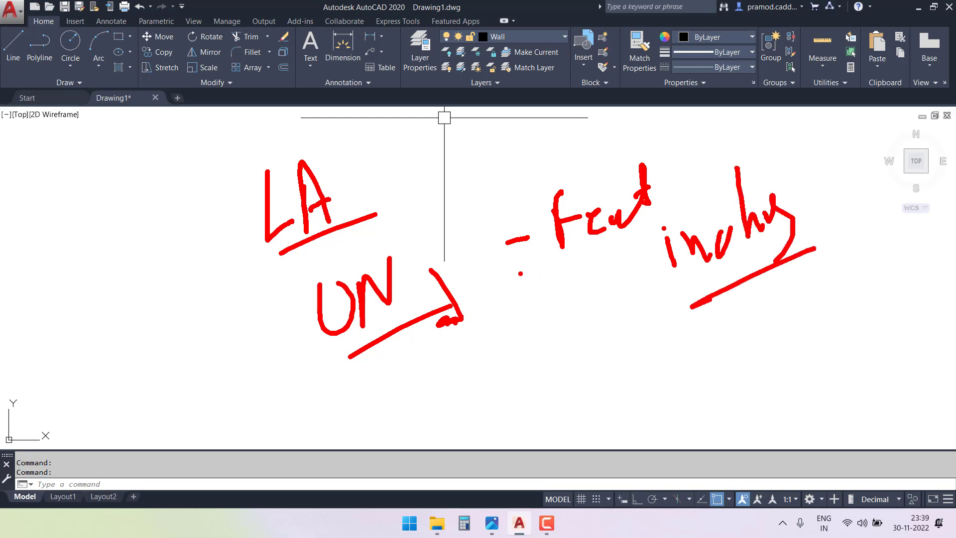
Set the drawing's length units to Engineering with a precision of 0'-0.00".
{"action": "type", "text": "un"}
{"action": "key", "text": "Return"}
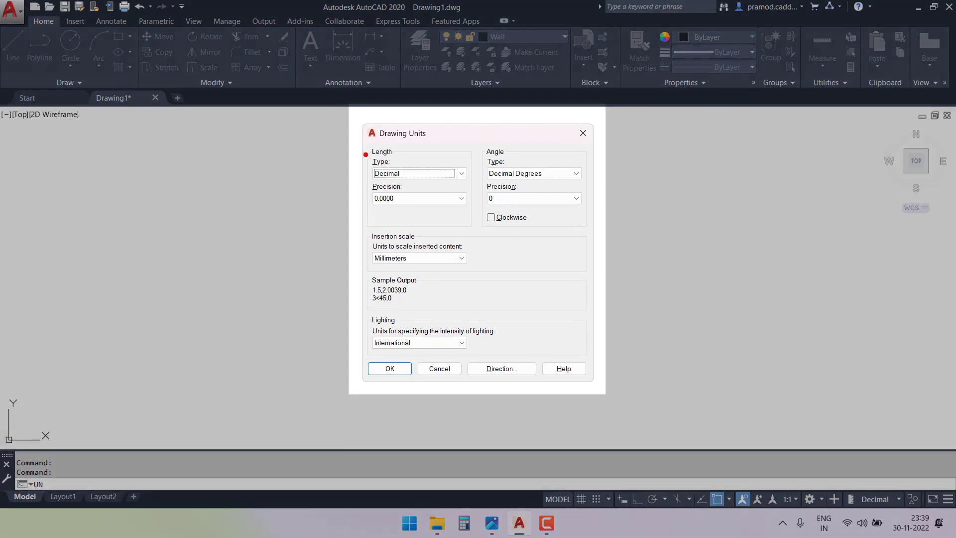
{"action": "left_click_drag", "start_coordinate": [358, 146], "coordinate": [467, 198]}
{"action": "left_click", "coordinate": [433, 174]}
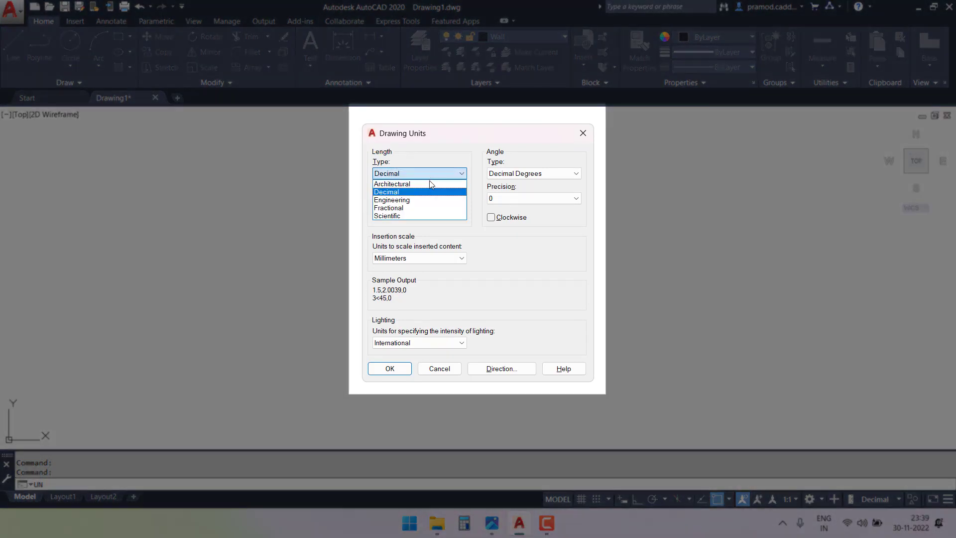
{"action": "left_click", "coordinate": [401, 200]}
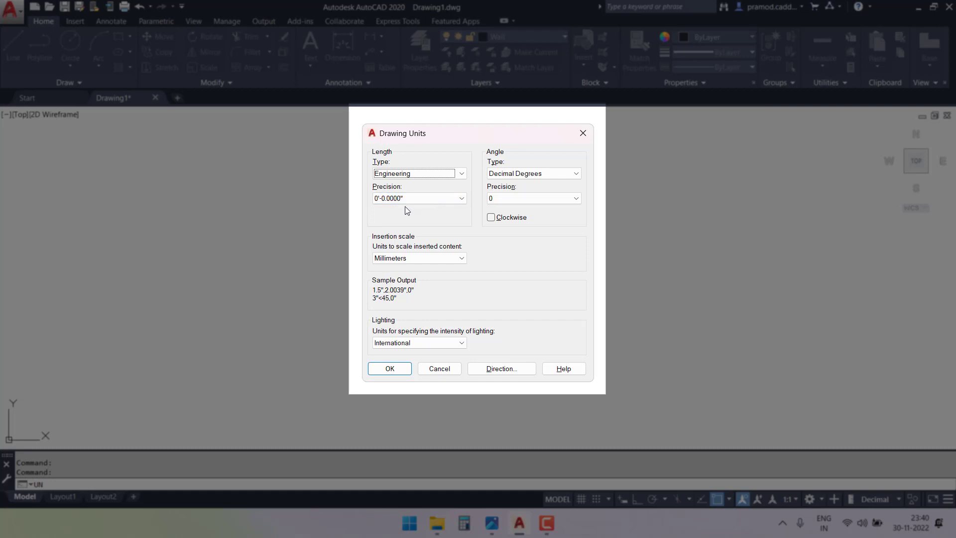
{"action": "left_click", "coordinate": [412, 199]}
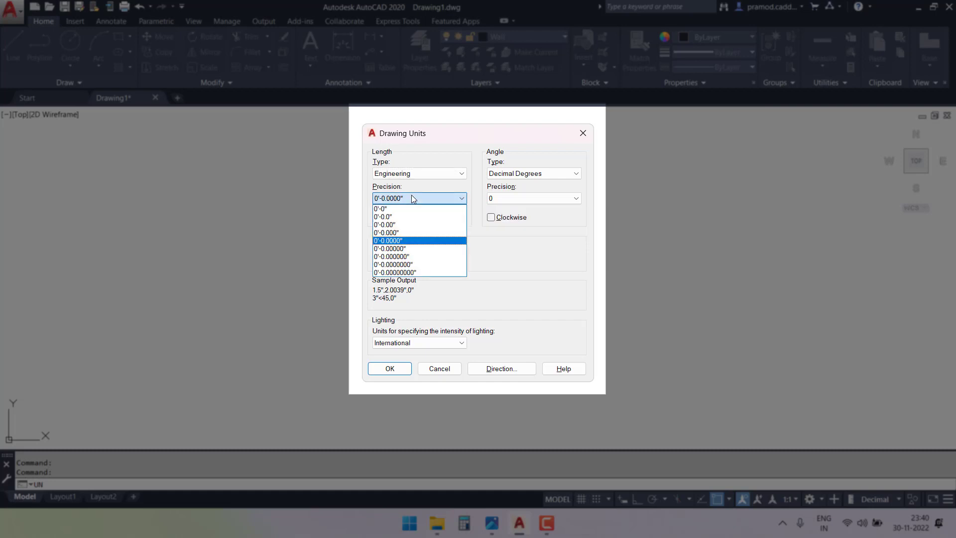
{"action": "left_click", "coordinate": [405, 225]}
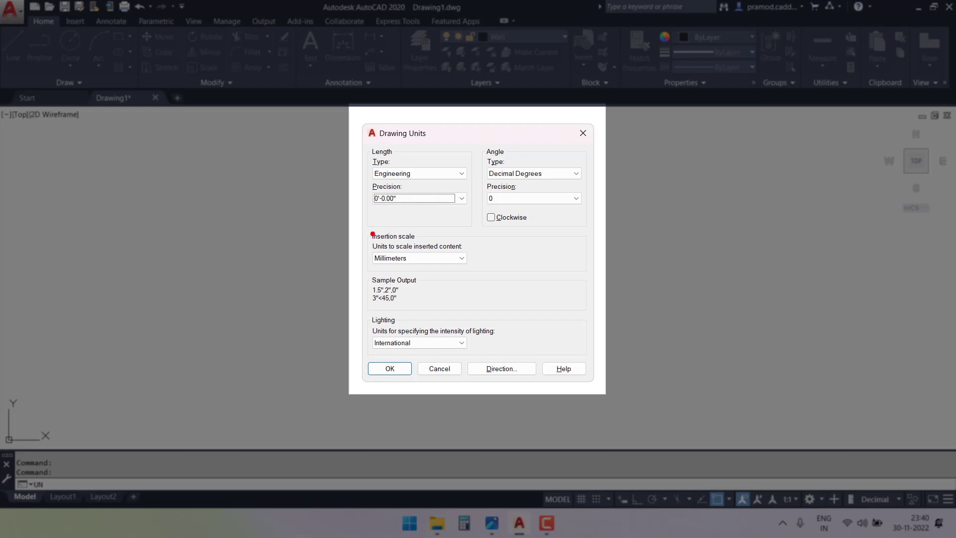
Set the insertion scale to Inches and apply the drawing units.
{"action": "left_click", "coordinate": [418, 258]}
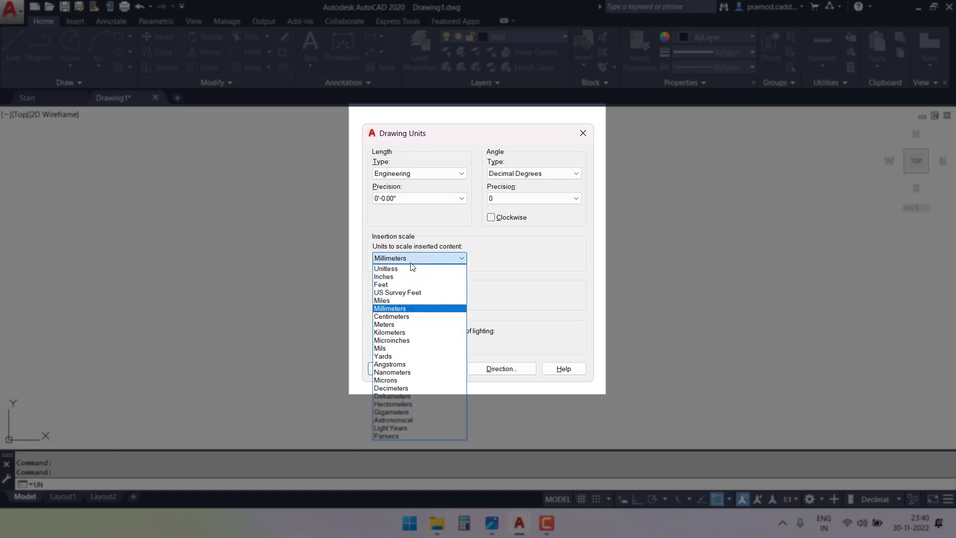
{"action": "left_click", "coordinate": [396, 276]}
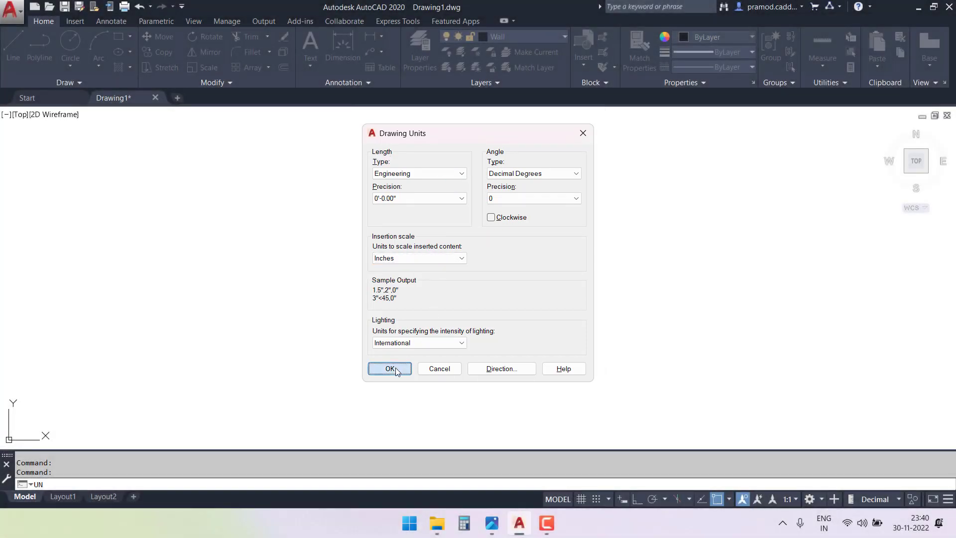
{"action": "left_click", "coordinate": [393, 369]}
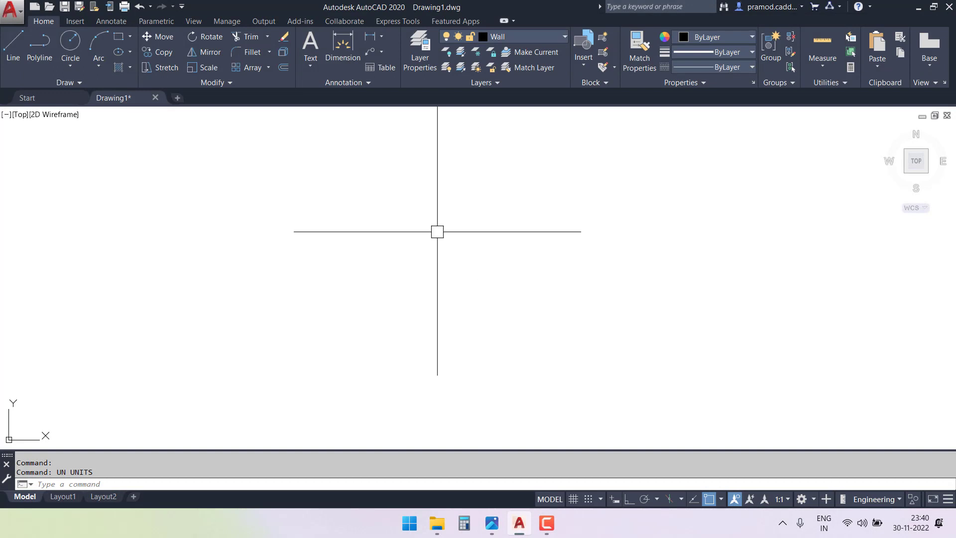
{"action": "key", "text": "Escape"}
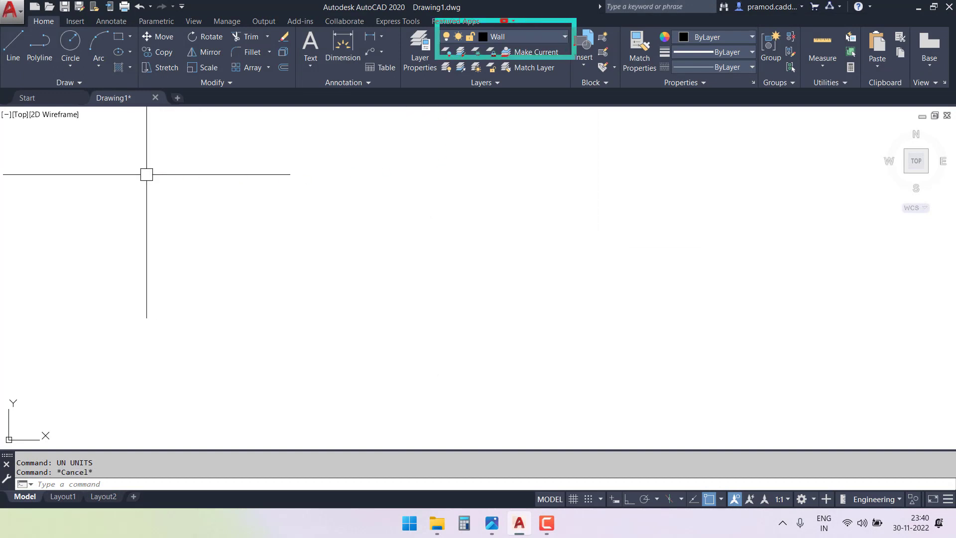
{"action": "mouse_move", "coordinate": [374, 148]}
{"action": "left_mouse_down", "text": "ctrl"}
{"action": "mouse_move", "coordinate": [496, 332]}
{"action": "mouse_move", "coordinate": [507, 393]}
{"action": "left_mouse_up", "text": "ctrl"}
{"action": "mouse_move", "coordinate": [379, 410]}
{"action": "left_mouse_down"}
{"action": "mouse_move", "coordinate": [379, 423]}
{"action": "mouse_move", "coordinate": [504, 424]}
{"action": "mouse_move", "coordinate": [510, 434]}
{"action": "left_mouse_up"}
{"action": "left_click_drag", "start_coordinate": [429, 438], "coordinate": [429, 456]}
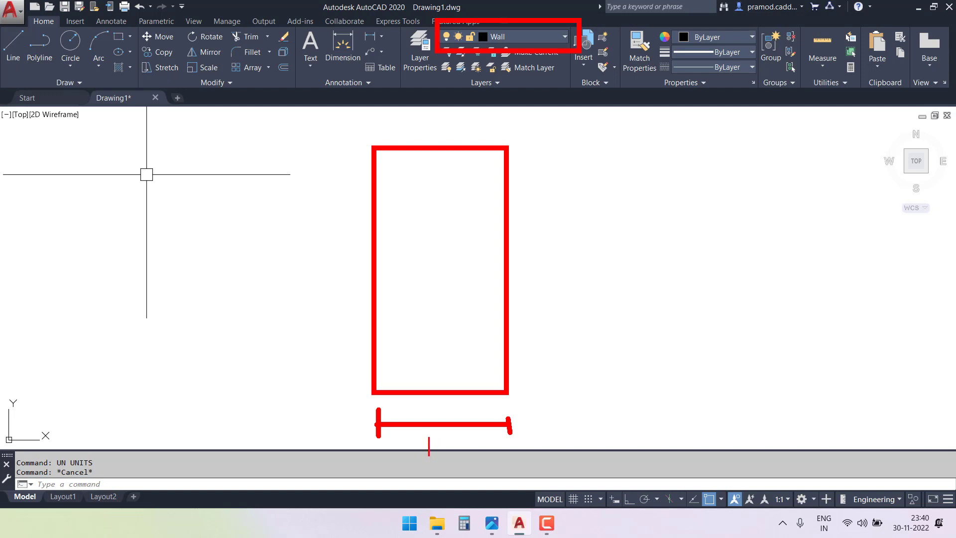
{"action": "type", "text": "24'"}
{"action": "mouse_move", "coordinate": [516, 391]}
{"action": "left_mouse_down"}
{"action": "mouse_move", "coordinate": [558, 391]}
{"action": "mouse_move", "coordinate": [531, 172]}
{"action": "mouse_move", "coordinate": [531, 149]}
{"action": "mouse_move", "coordinate": [540, 149]}
{"action": "left_mouse_up"}
{"action": "left_click", "coordinate": [544, 270]}
{"action": "type", "text": "50'"}
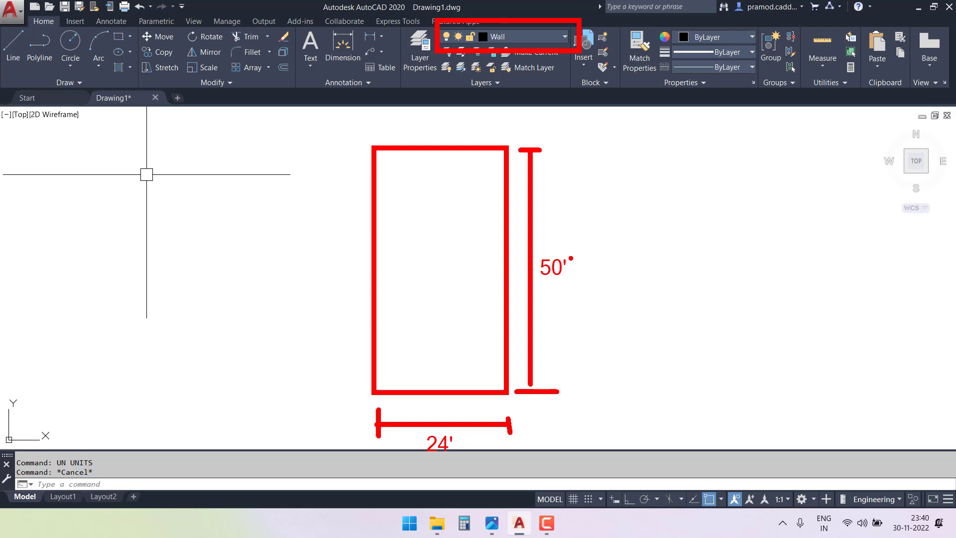
{"action": "mouse_move", "coordinate": [673, 216]}
{"action": "left_mouse_down"}
{"action": "mouse_move", "coordinate": [663, 246]}
{"action": "mouse_move", "coordinate": [680, 253]}
{"action": "mouse_move", "coordinate": [688, 208]}
{"action": "left_mouse_up"}
{"action": "left_click", "coordinate": [688, 215]}
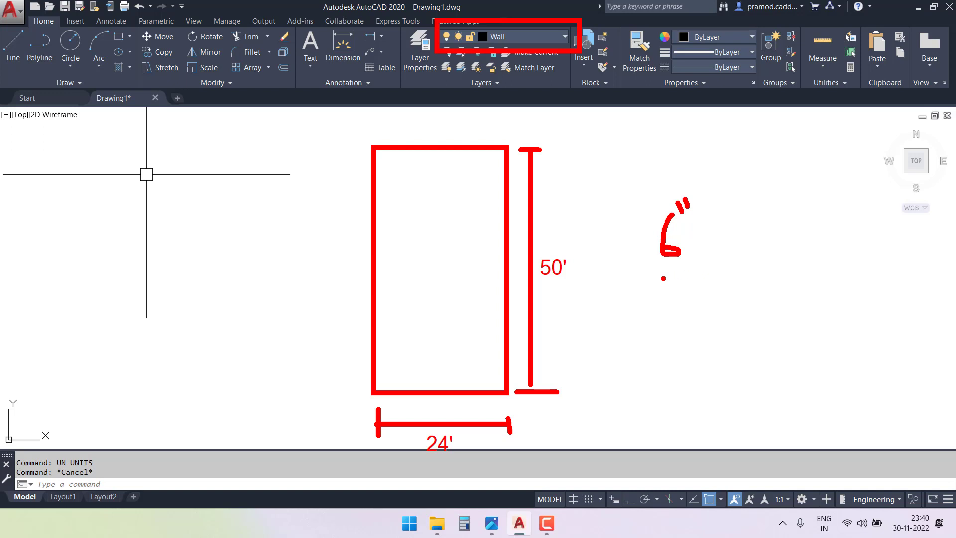
{"action": "key", "text": "Escape"}
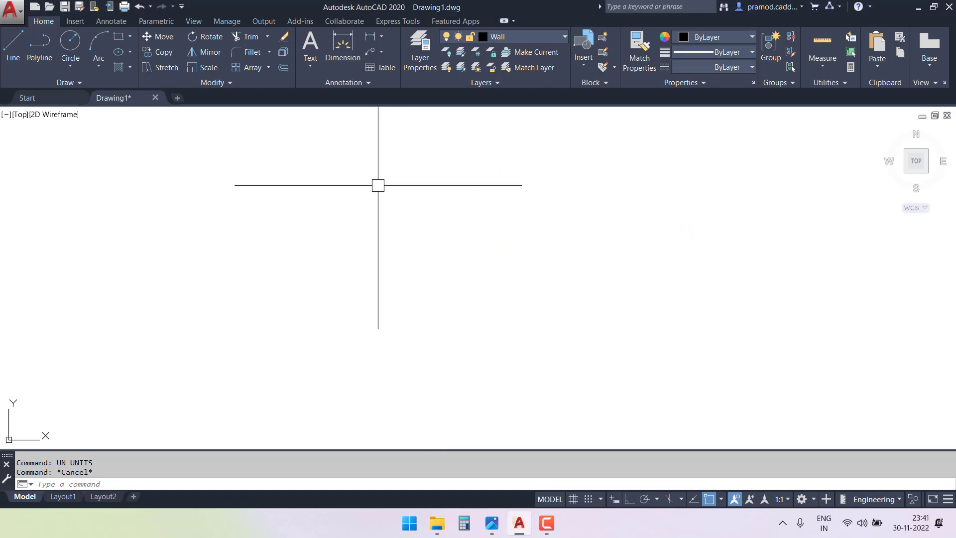
Draw a rectangle for the plot outline using the Dimensions option, with length 24' and width 50'.
{"action": "type", "text": "c"}
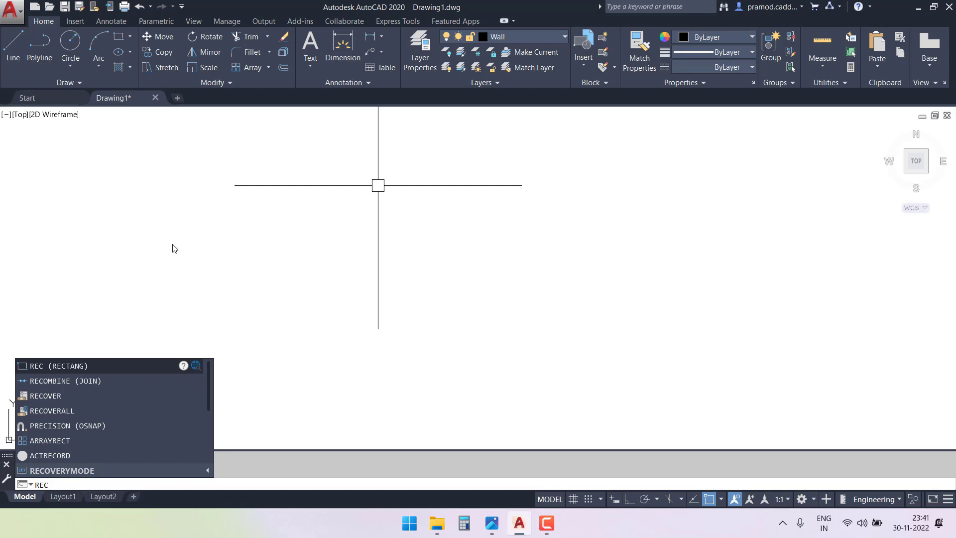
{"action": "key", "text": "Return"}
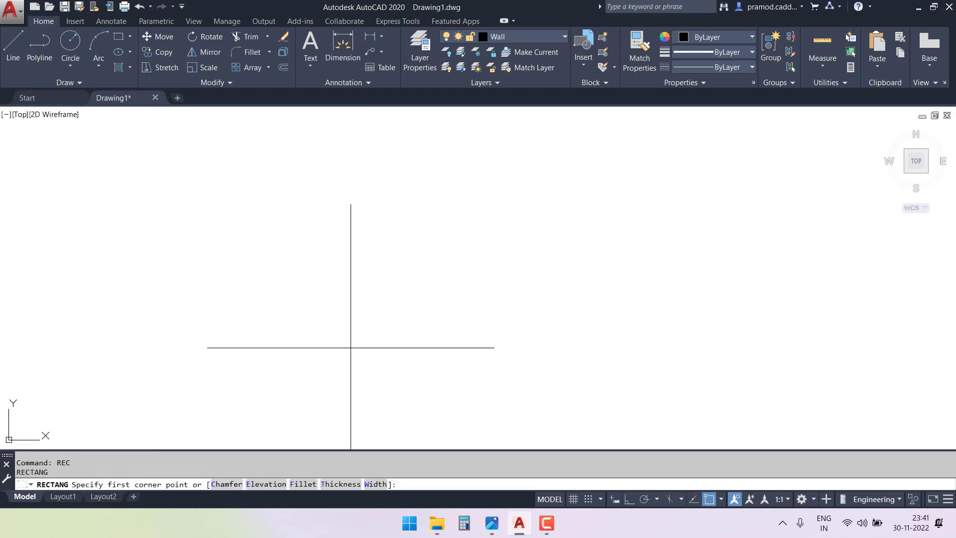
{"action": "left_click", "coordinate": [349, 369]}
{"action": "key", "text": "ctrl+2"}
{"action": "left_click_drag", "start_coordinate": [293, 333], "coordinate": [251, 479], "text": "shift"}
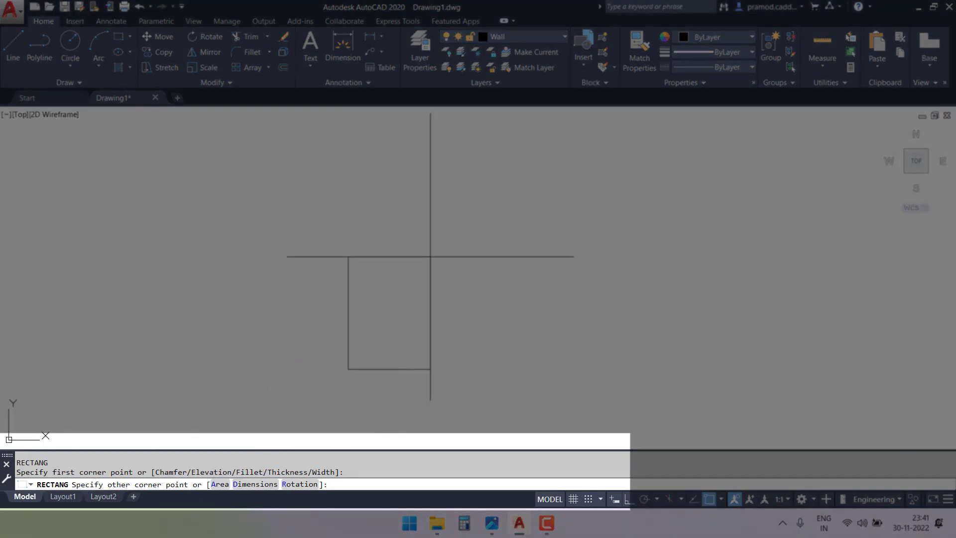
{"action": "key", "text": "Return"}
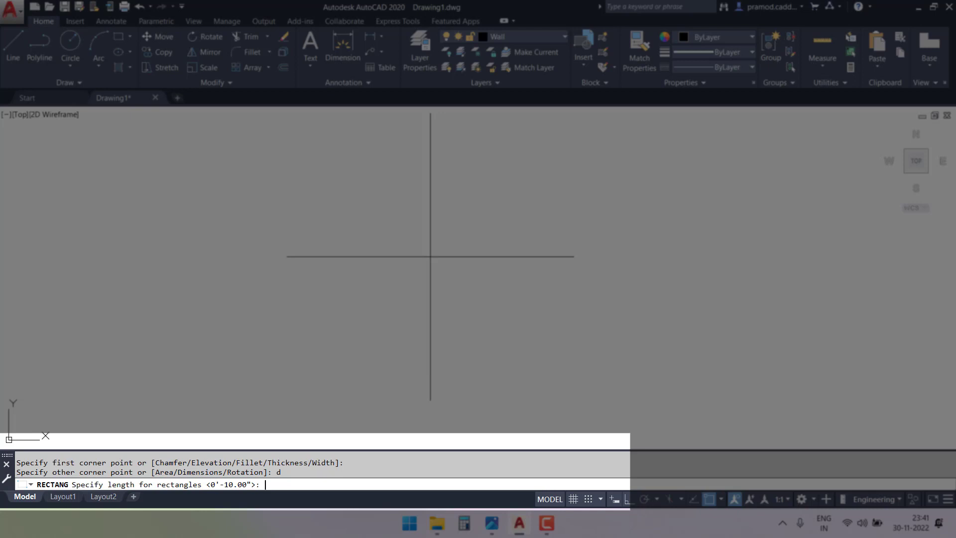
{"action": "type", "text": "24'"}
{"action": "key", "text": "Return"}
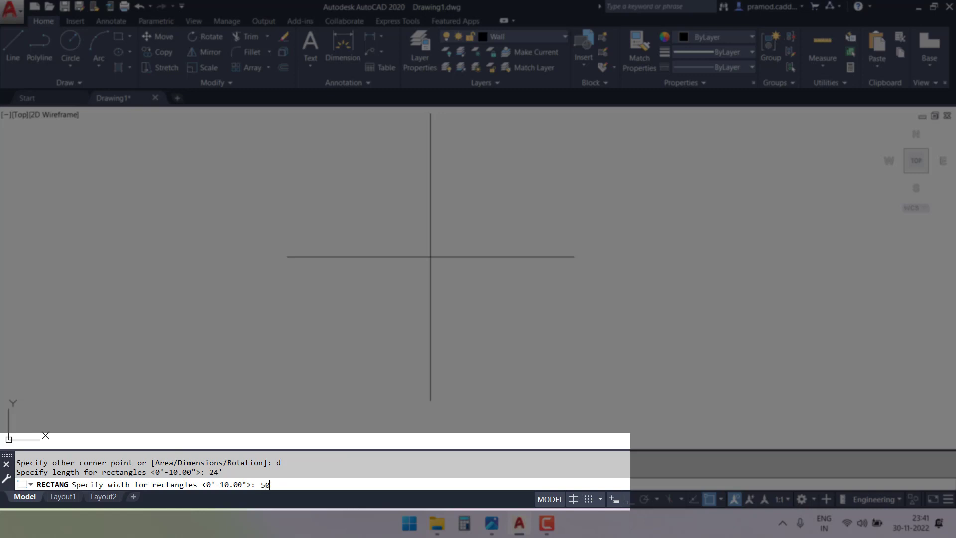
{"action": "key", "text": "Return"}
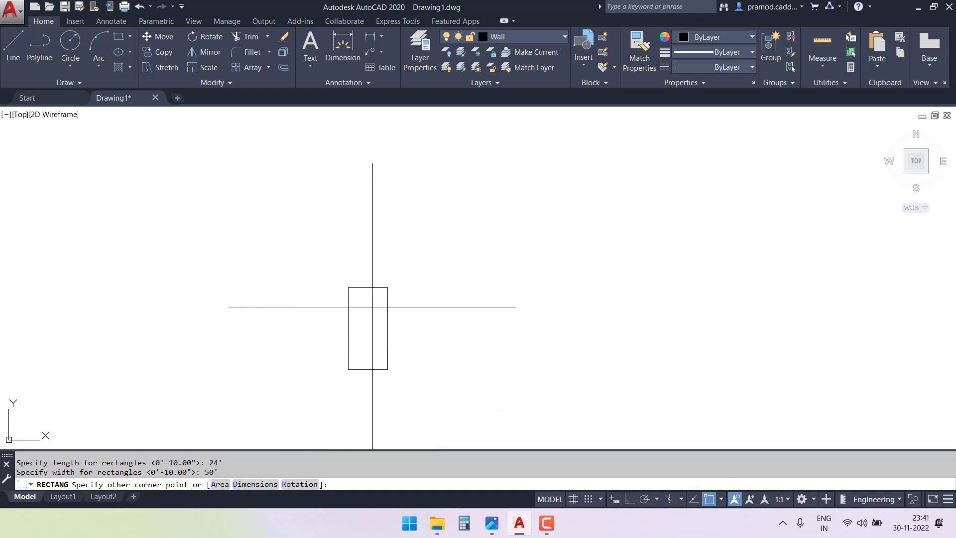
{"action": "left_click", "coordinate": [373, 307]}
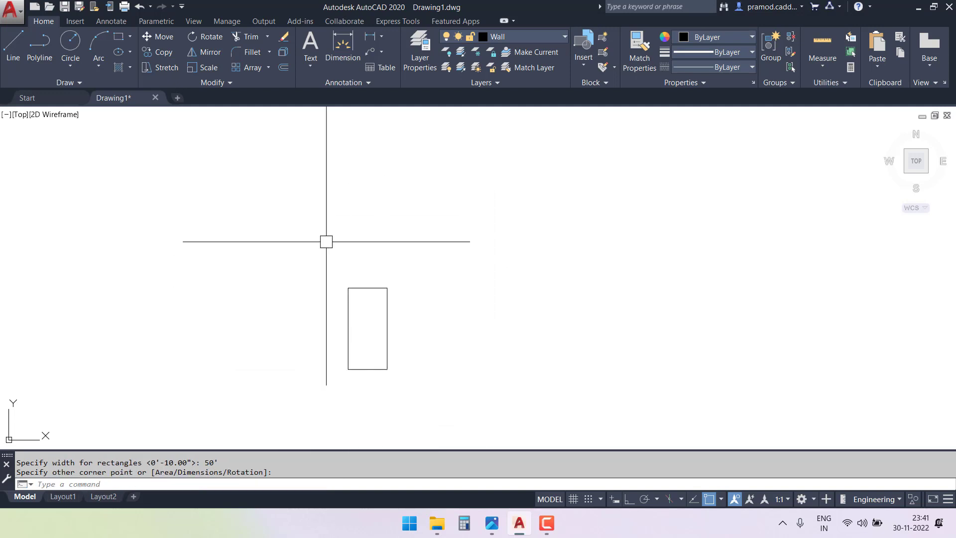
{"action": "key", "text": "ctrl+2"}
{"action": "left_click_drag", "start_coordinate": [482, 173], "coordinate": [534, 190]}
{"action": "mouse_move", "coordinate": [523, 151]}
{"action": "left_mouse_down"}
{"action": "mouse_move", "coordinate": [545, 150]}
{"action": "mouse_move", "coordinate": [578, 172]}
{"action": "left_mouse_up"}
{"action": "left_click_drag", "start_coordinate": [588, 142], "coordinate": [633, 149]}
{"action": "mouse_move", "coordinate": [651, 88]}
{"action": "left_mouse_down"}
{"action": "mouse_move", "coordinate": [663, 159]}
{"action": "mouse_move", "coordinate": [638, 200]}
{"action": "left_mouse_up"}
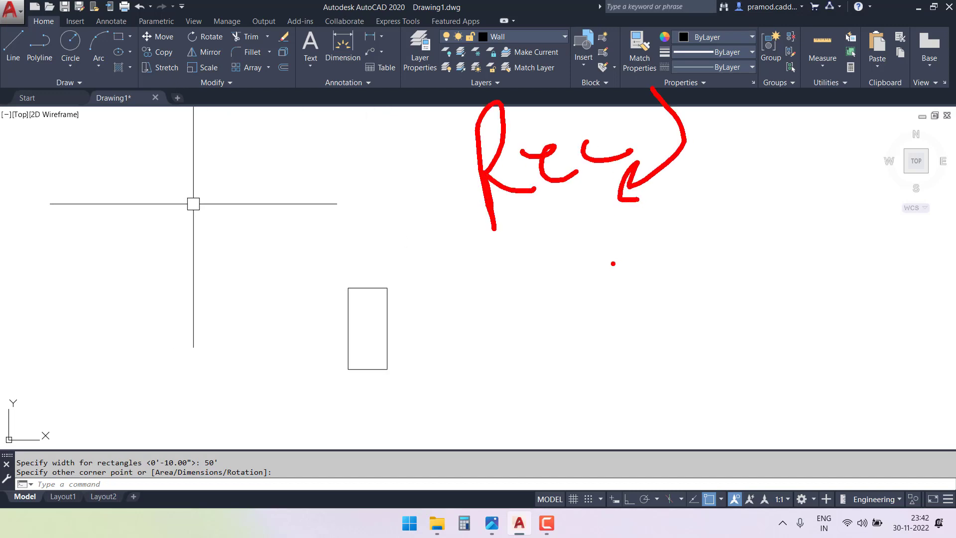
{"action": "left_click_drag", "start_coordinate": [551, 261], "coordinate": [554, 307]}
{"action": "left_click_drag", "start_coordinate": [563, 244], "coordinate": [558, 309]}
{"action": "mouse_move", "coordinate": [554, 287]}
{"action": "left_mouse_down"}
{"action": "mouse_move", "coordinate": [598, 256]}
{"action": "mouse_move", "coordinate": [625, 285]}
{"action": "left_mouse_up"}
{"action": "mouse_move", "coordinate": [642, 249]}
{"action": "left_mouse_down"}
{"action": "mouse_move", "coordinate": [647, 279]}
{"action": "mouse_move", "coordinate": [642, 256]}
{"action": "left_mouse_up"}
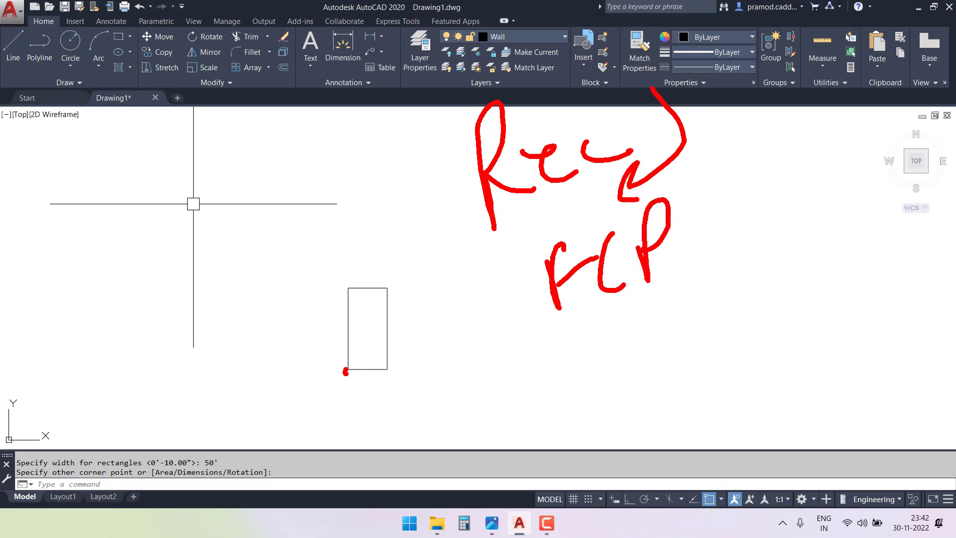
{"action": "left_click_drag", "start_coordinate": [600, 344], "coordinate": [609, 393]}
{"action": "left_click_drag", "start_coordinate": [600, 342], "coordinate": [612, 391]}
{"action": "mouse_move", "coordinate": [699, 328]}
{"action": "left_mouse_down"}
{"action": "mouse_move", "coordinate": [682, 383]}
{"action": "mouse_move", "coordinate": [704, 391]}
{"action": "left_mouse_up"}
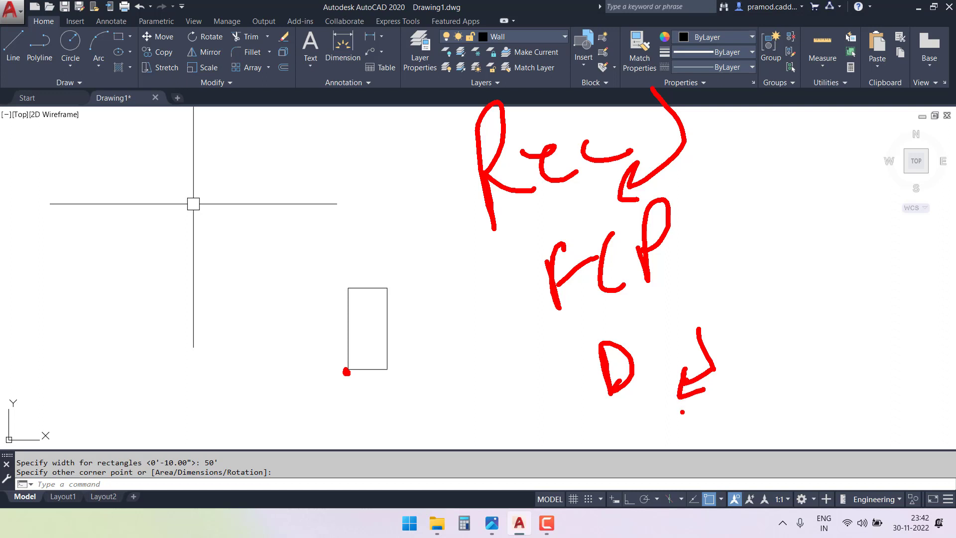
{"action": "mouse_move", "coordinate": [735, 327]}
{"action": "left_mouse_down"}
{"action": "mouse_move", "coordinate": [760, 314]}
{"action": "mouse_move", "coordinate": [773, 333]}
{"action": "left_mouse_up"}
{"action": "mouse_move", "coordinate": [781, 241]}
{"action": "left_mouse_down"}
{"action": "mouse_move", "coordinate": [782, 264]}
{"action": "mouse_move", "coordinate": [805, 272]}
{"action": "left_mouse_up"}
{"action": "left_click_drag", "start_coordinate": [837, 237], "coordinate": [856, 311]}
{"action": "mouse_move", "coordinate": [828, 351]}
{"action": "left_mouse_down"}
{"action": "mouse_move", "coordinate": [851, 375]}
{"action": "mouse_move", "coordinate": [866, 374]}
{"action": "left_mouse_up"}
{"action": "mouse_move", "coordinate": [873, 334]}
{"action": "left_mouse_down"}
{"action": "mouse_move", "coordinate": [889, 362]}
{"action": "mouse_move", "coordinate": [862, 384]}
{"action": "left_mouse_up"}
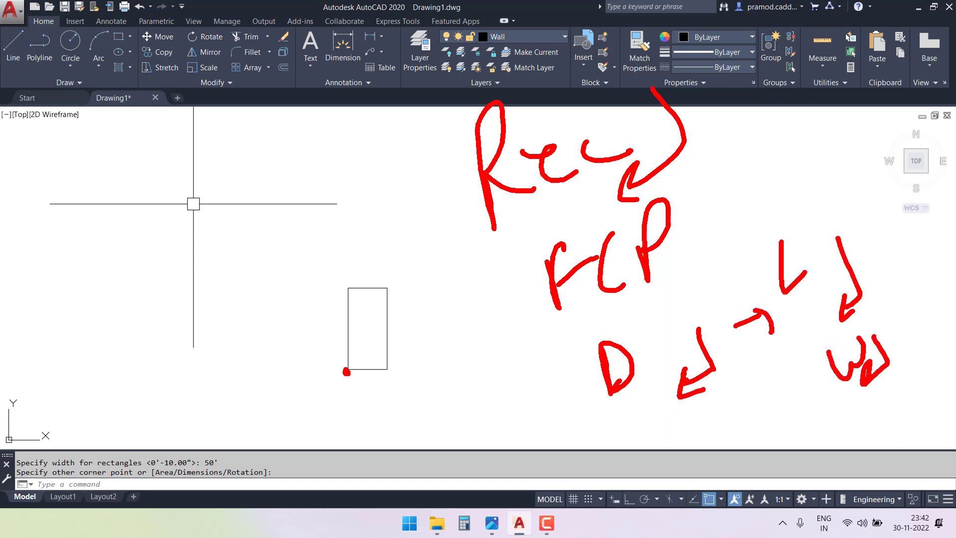
{"action": "left_click_drag", "start_coordinate": [782, 313], "coordinate": [811, 288]}
{"action": "left_click_drag", "start_coordinate": [849, 407], "coordinate": [877, 379]}
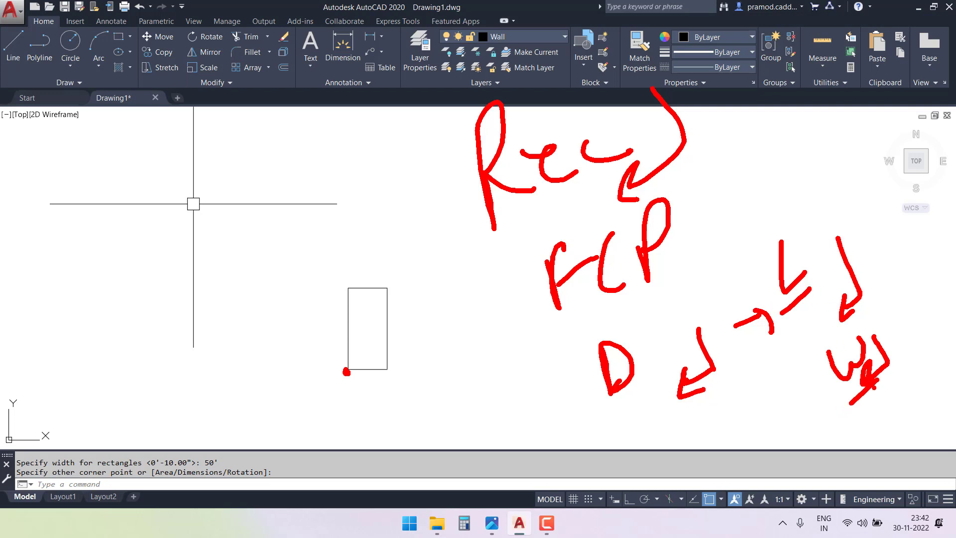
{"action": "left_click_drag", "start_coordinate": [385, 290], "coordinate": [388, 288]}
{"action": "mouse_move", "coordinate": [427, 266]}
{"action": "left_mouse_down"}
{"action": "mouse_move", "coordinate": [295, 319]}
{"action": "mouse_move", "coordinate": [366, 245]}
{"action": "left_mouse_up"}
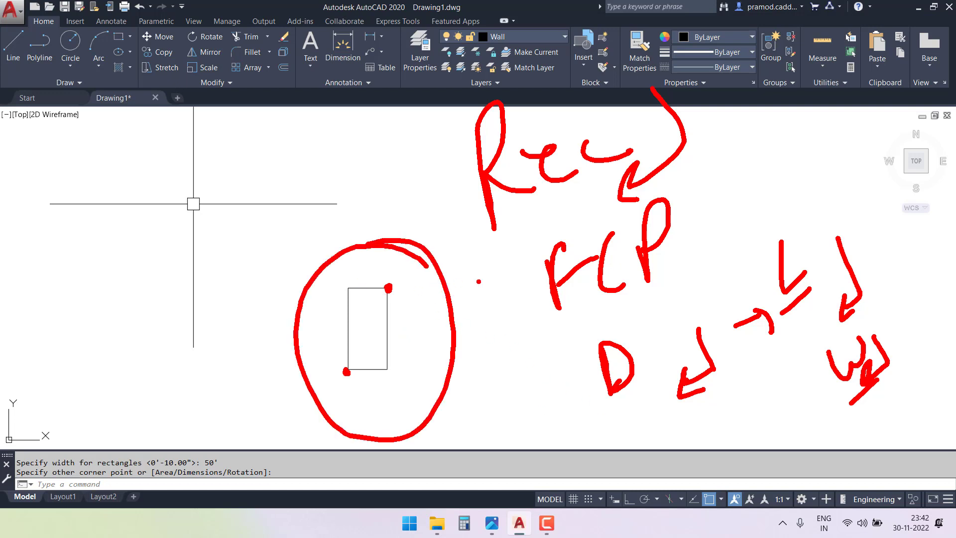
{"action": "key", "text": "Escape"}
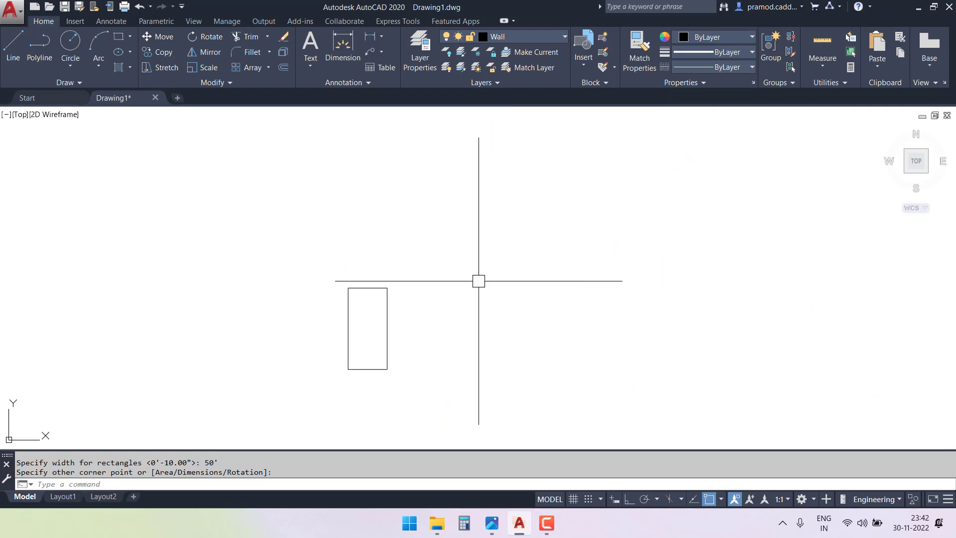
{"action": "type", "text": "re"}
{"action": "key", "text": "Return"}
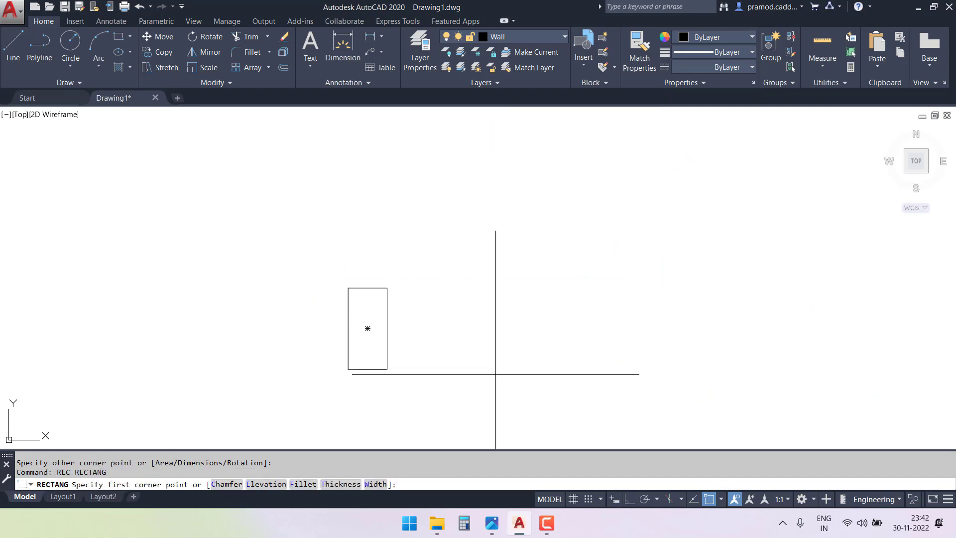
{"action": "left_click", "coordinate": [494, 371]}
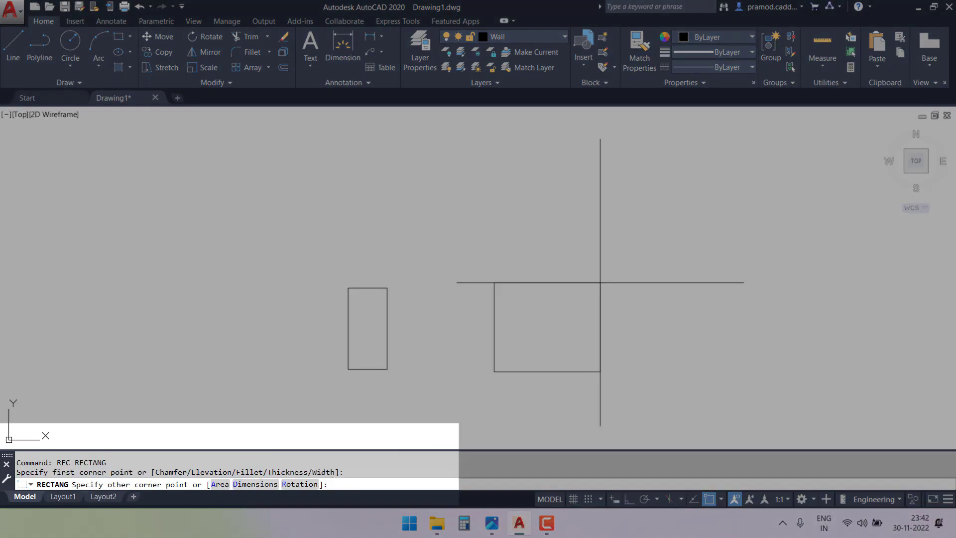
{"action": "type", "text": "24'"}
{"action": "key", "text": "BackSpace"}
{"action": "key", "text": "BackSpace"}
{"action": "key", "text": "BackSpace"}
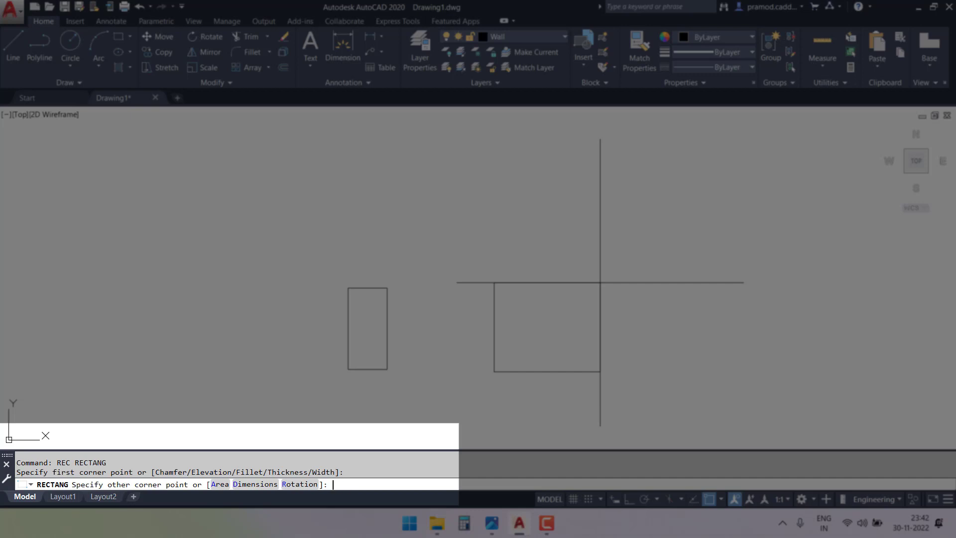
{"action": "type", "text": "@24',50'"}
{"action": "key", "text": "Return"}
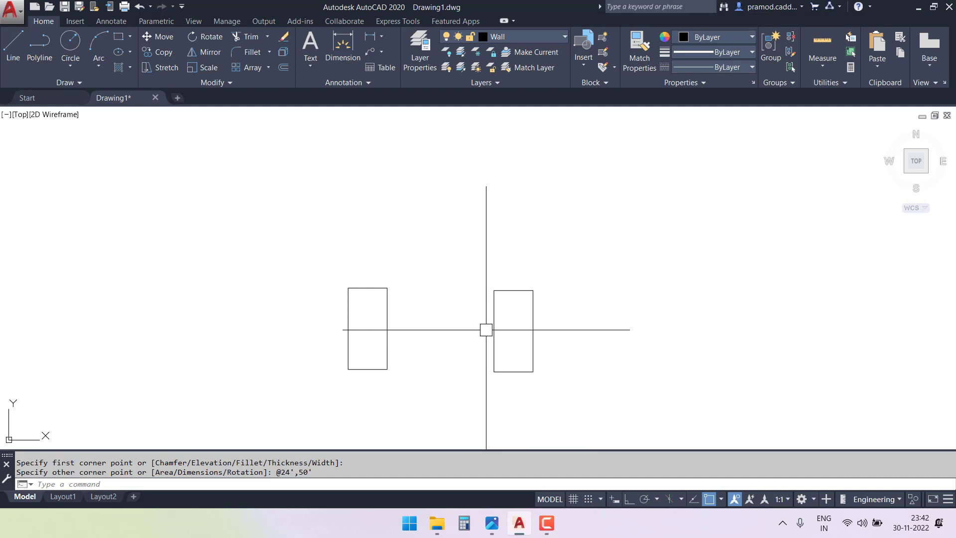
Delete the second rectangle, to the right of the first one.
{"action": "mouse_move", "coordinate": [481, 377]}
{"action": "left_mouse_down"}
{"action": "mouse_move", "coordinate": [482, 398]}
{"action": "mouse_move", "coordinate": [529, 405]}
{"action": "mouse_move", "coordinate": [552, 381]}
{"action": "mouse_move", "coordinate": [544, 287]}
{"action": "left_mouse_up"}
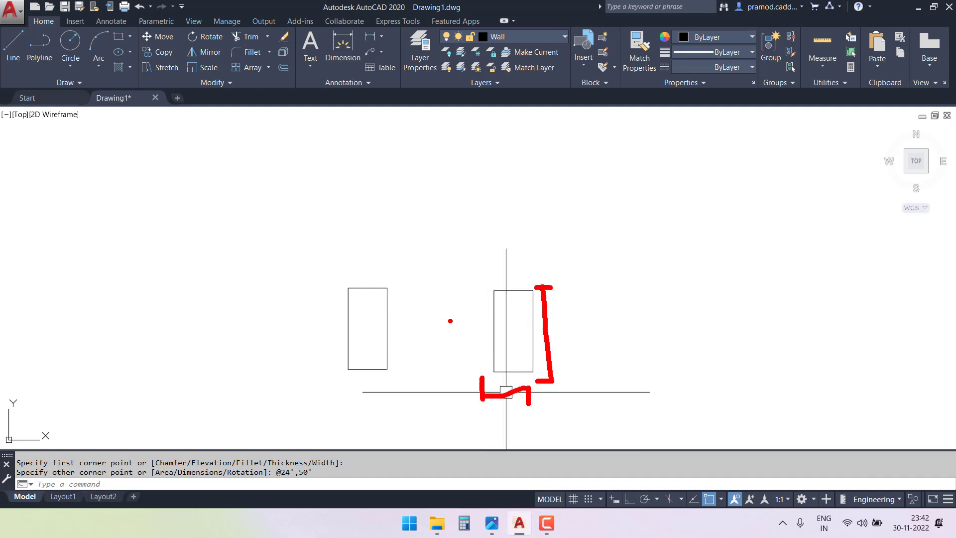
{"action": "key", "text": "Escape"}
{"action": "left_click", "coordinate": [444, 271]}
{"action": "left_click", "coordinate": [565, 423]}
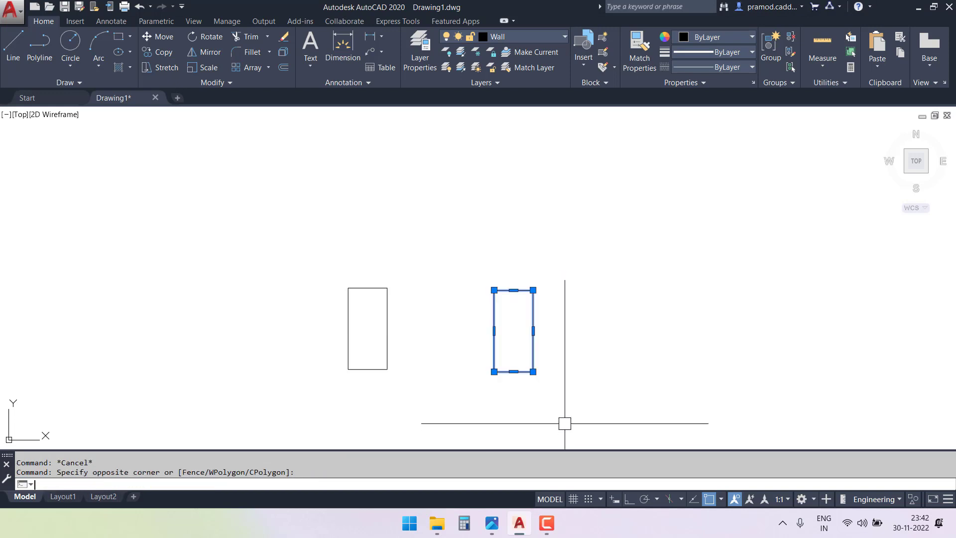
{"action": "key", "text": "Delete"}
{"action": "scroll", "coordinate": [353, 380], "scroll_direction": "up", "scroll_amount": 2}
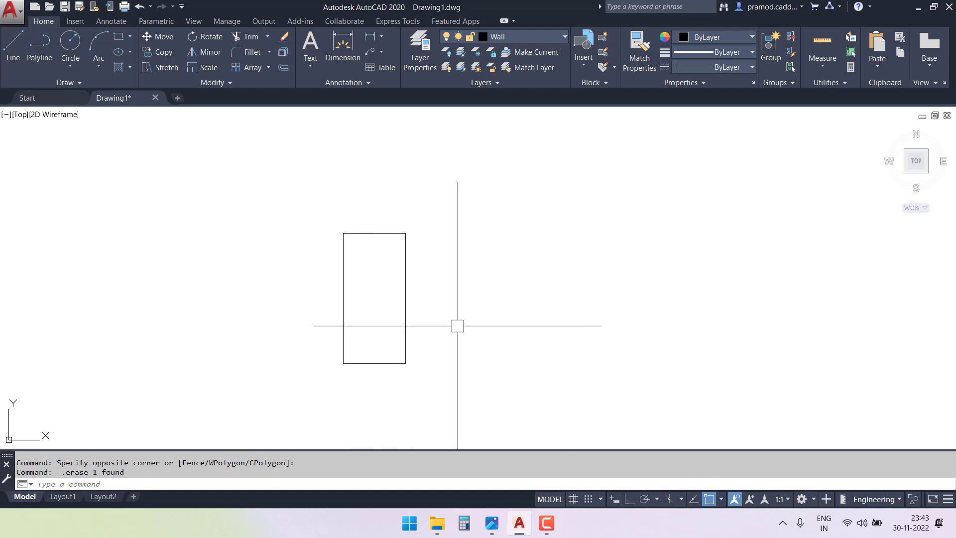
{"action": "scroll", "coordinate": [374, 326], "scroll_direction": "up", "scroll_amount": 2}
{"action": "middle_click_drag", "start_coordinate": [445, 285], "coordinate": [510, 280]}
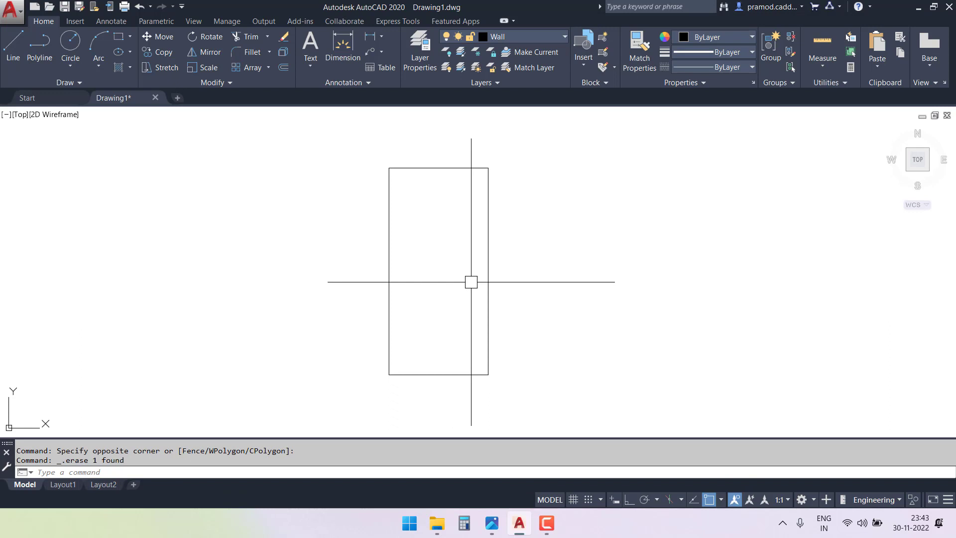
Turn on the clean screen display to enlarge the drawing area around the plot rectangle.
{"action": "key", "text": "ctrl+0"}
{"action": "scroll", "coordinate": [465, 258], "scroll_direction": "up", "scroll_amount": 2}
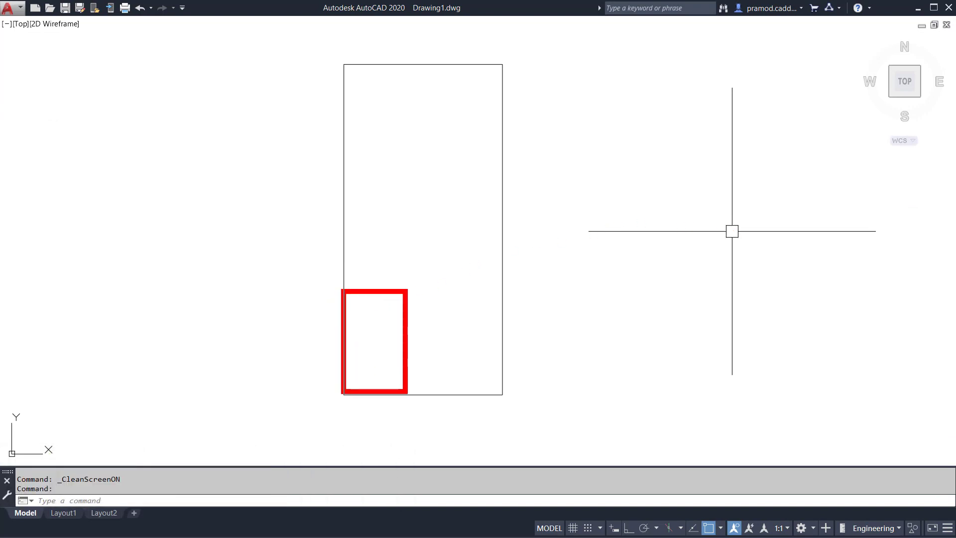
{"action": "left_click_drag", "start_coordinate": [407, 289], "coordinate": [502, 362], "text": "ctrl"}
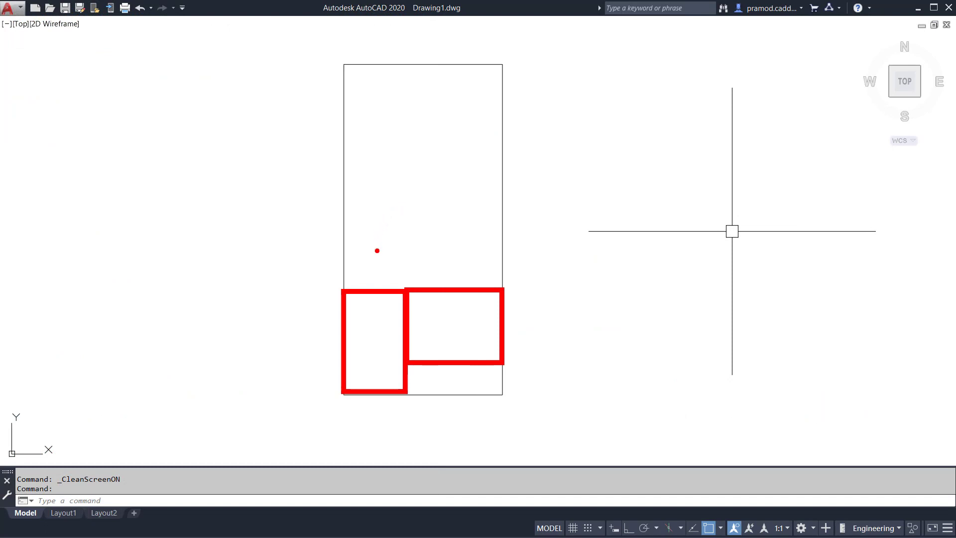
{"action": "mouse_move", "coordinate": [384, 293]}
{"action": "left_mouse_down"}
{"action": "mouse_move", "coordinate": [384, 205]}
{"action": "mouse_move", "coordinate": [342, 205]}
{"action": "mouse_move", "coordinate": [500, 204]}
{"action": "left_mouse_up"}
{"action": "mouse_move", "coordinate": [413, 237]}
{"action": "left_mouse_down"}
{"action": "mouse_move", "coordinate": [436, 228]}
{"action": "mouse_move", "coordinate": [501, 287]}
{"action": "left_mouse_up"}
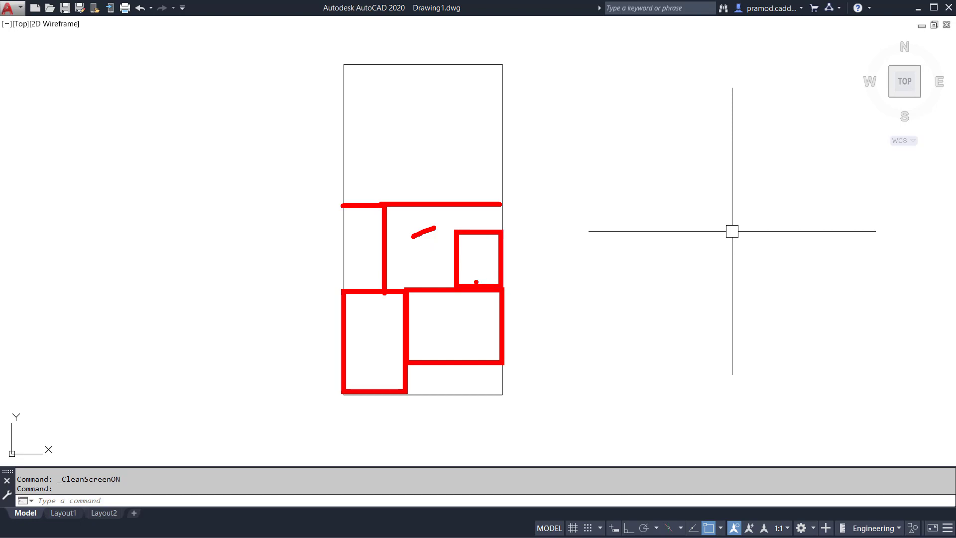
{"action": "key", "text": "g"}
{"action": "mouse_move", "coordinate": [452, 208]}
{"action": "left_mouse_down"}
{"action": "mouse_move", "coordinate": [490, 230]}
{"action": "mouse_move", "coordinate": [453, 232]}
{"action": "left_mouse_up"}
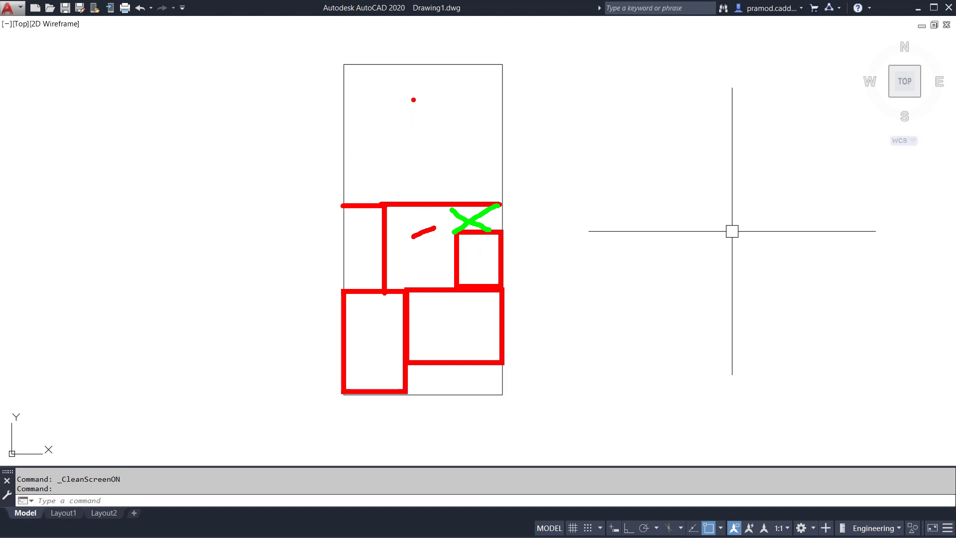
{"action": "mouse_move", "coordinate": [339, 162]}
{"action": "left_mouse_down"}
{"action": "mouse_move", "coordinate": [394, 160]}
{"action": "mouse_move", "coordinate": [399, 192]}
{"action": "mouse_move", "coordinate": [388, 196]}
{"action": "mouse_move", "coordinate": [384, 162]}
{"action": "mouse_move", "coordinate": [353, 164]}
{"action": "mouse_move", "coordinate": [357, 198]}
{"action": "left_mouse_up"}
{"action": "key", "text": "ctrl+z"}
{"action": "key", "text": "ctrl+z"}
{"action": "left_click_drag", "start_coordinate": [352, 178], "coordinate": [377, 204]}
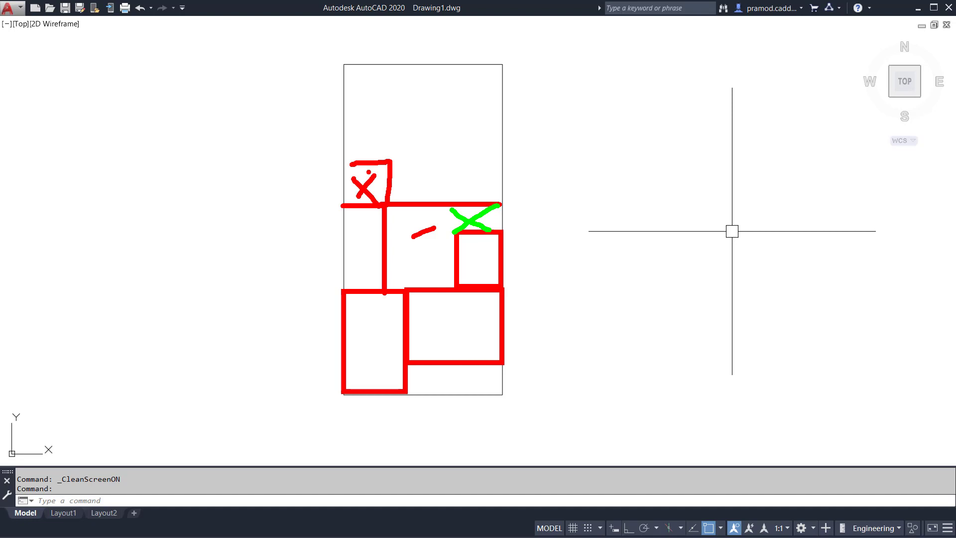
{"action": "left_click_drag", "start_coordinate": [421, 64], "coordinate": [423, 197]}
{"action": "left_click_drag", "start_coordinate": [393, 164], "coordinate": [422, 164]}
{"action": "mouse_move", "coordinate": [376, 99]}
{"action": "left_mouse_down"}
{"action": "mouse_move", "coordinate": [378, 88]}
{"action": "mouse_move", "coordinate": [383, 123]}
{"action": "mouse_move", "coordinate": [494, 111]}
{"action": "left_mouse_up"}
{"action": "left_click_drag", "start_coordinate": [423, 75], "coordinate": [451, 101]}
{"action": "left_click_drag", "start_coordinate": [451, 66], "coordinate": [419, 117]}
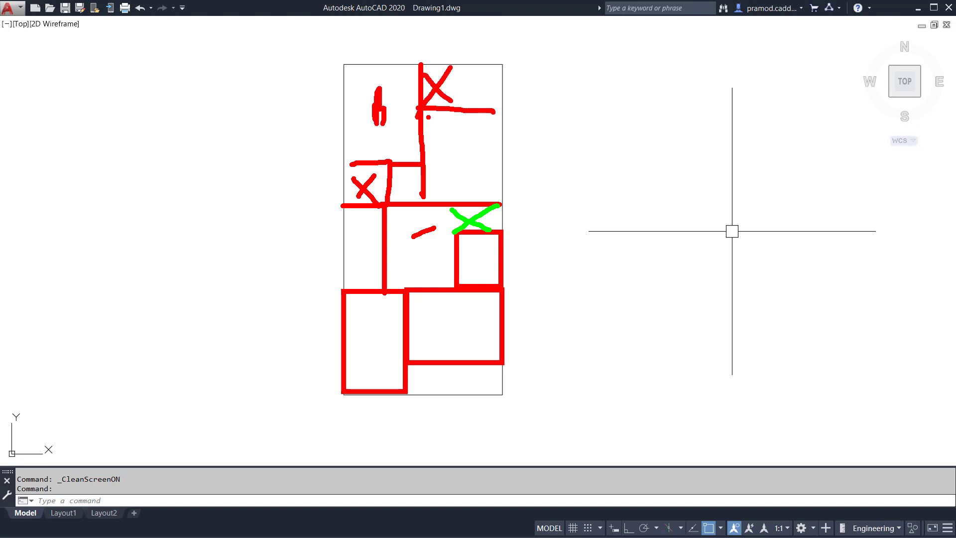
{"action": "mouse_move", "coordinate": [459, 68]}
{"action": "left_mouse_down"}
{"action": "mouse_move", "coordinate": [460, 112]}
{"action": "mouse_move", "coordinate": [494, 76]}
{"action": "left_mouse_up"}
{"action": "left_click_drag", "start_coordinate": [491, 79], "coordinate": [491, 96]}
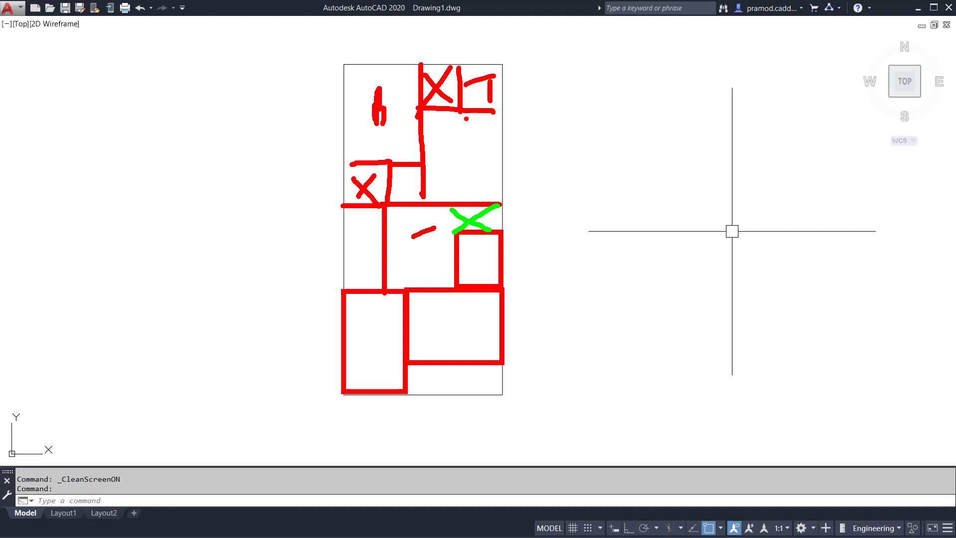
{"action": "mouse_move", "coordinate": [452, 149]}
{"action": "left_mouse_down"}
{"action": "mouse_move", "coordinate": [453, 139]}
{"action": "mouse_move", "coordinate": [440, 175]}
{"action": "left_mouse_up"}
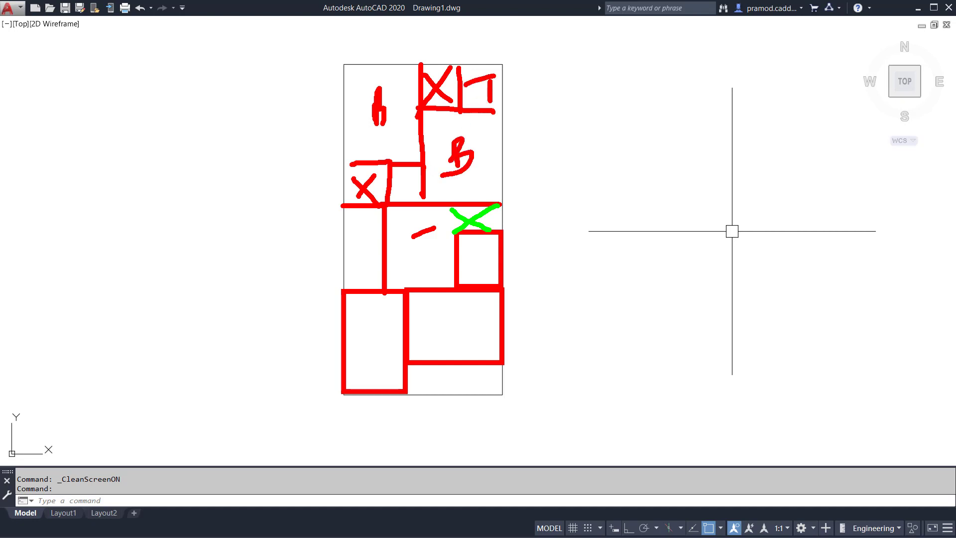
{"action": "mouse_move", "coordinate": [559, 157]}
{"action": "left_mouse_down"}
{"action": "mouse_move", "coordinate": [566, 137]}
{"action": "mouse_move", "coordinate": [592, 160]}
{"action": "left_mouse_up"}
{"action": "left_click_drag", "start_coordinate": [592, 108], "coordinate": [609, 145]}
{"action": "mouse_move", "coordinate": [613, 110]}
{"action": "left_mouse_down"}
{"action": "mouse_move", "coordinate": [627, 140]}
{"action": "mouse_move", "coordinate": [650, 156]}
{"action": "left_mouse_up"}
{"action": "left_click_drag", "start_coordinate": [648, 85], "coordinate": [651, 157]}
{"action": "left_click_drag", "start_coordinate": [642, 119], "coordinate": [664, 126]}
{"action": "left_click_drag", "start_coordinate": [625, 90], "coordinate": [647, 144]}
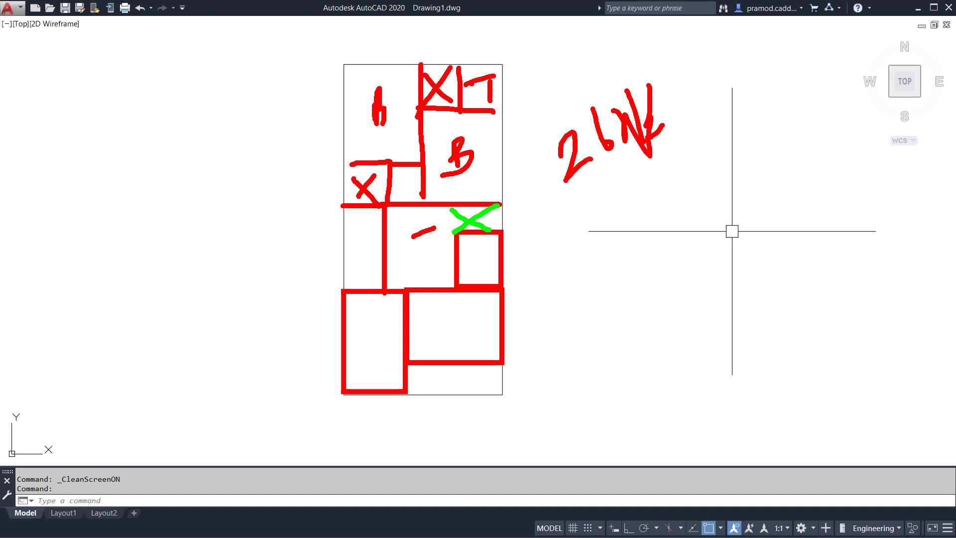
{"action": "mouse_move", "coordinate": [509, 50]}
{"action": "left_mouse_down"}
{"action": "mouse_move", "coordinate": [301, 349]}
{"action": "mouse_move", "coordinate": [539, 209]}
{"action": "mouse_move", "coordinate": [477, 44]}
{"action": "left_mouse_up"}
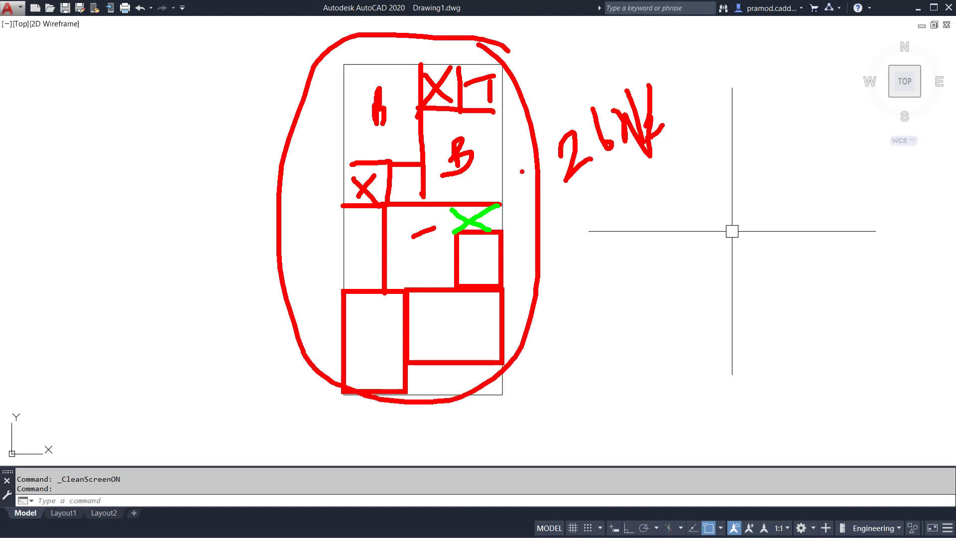
{"action": "key", "text": "Escape"}
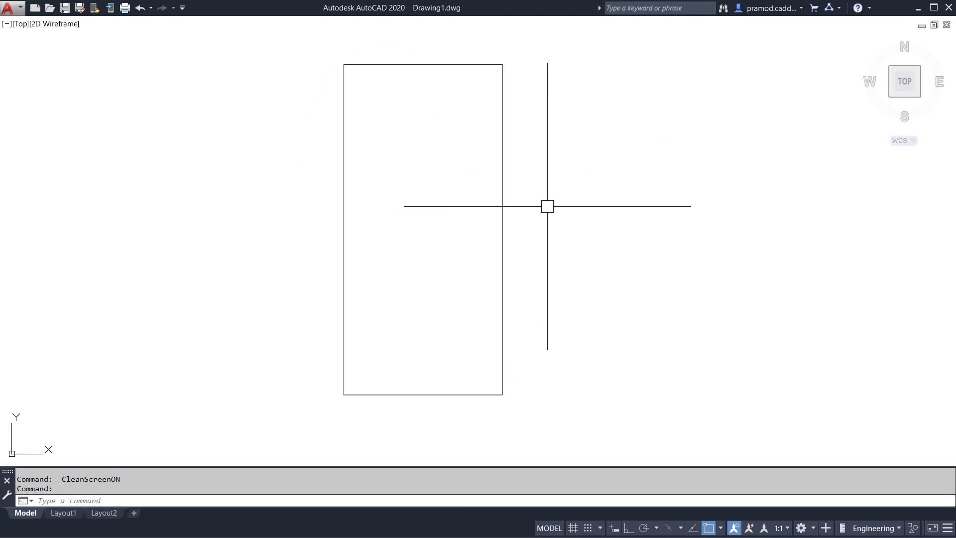
{"action": "key", "text": "ctrl+2"}
{"action": "mouse_move", "coordinate": [618, 75]}
{"action": "left_mouse_down"}
{"action": "mouse_move", "coordinate": [637, 84]}
{"action": "mouse_move", "coordinate": [660, 76]}
{"action": "left_mouse_up"}
{"action": "mouse_move", "coordinate": [683, 80]}
{"action": "left_mouse_down"}
{"action": "mouse_move", "coordinate": [678, 92]}
{"action": "mouse_move", "coordinate": [747, 84]}
{"action": "mouse_move", "coordinate": [767, 93]}
{"action": "left_mouse_up"}
{"action": "left_click_drag", "start_coordinate": [587, 143], "coordinate": [801, 94]}
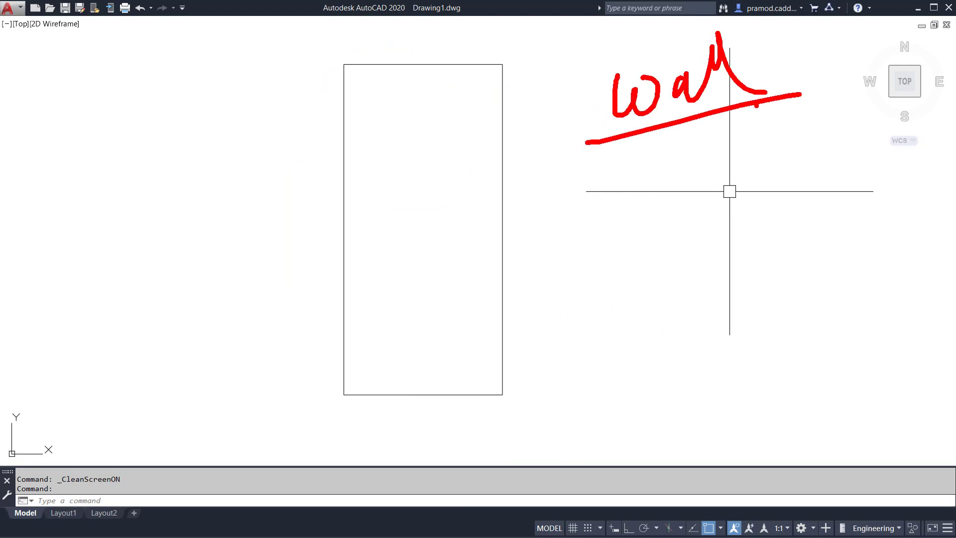
{"action": "left_click_drag", "start_coordinate": [630, 160], "coordinate": [647, 203]}
{"action": "left_click_drag", "start_coordinate": [653, 149], "coordinate": [651, 223]}
{"action": "mouse_move", "coordinate": [660, 155]}
{"action": "left_mouse_down"}
{"action": "mouse_move", "coordinate": [663, 181]}
{"action": "mouse_move", "coordinate": [673, 180]}
{"action": "left_mouse_up"}
{"action": "left_click_drag", "start_coordinate": [725, 113], "coordinate": [712, 272]}
{"action": "left_click_drag", "start_coordinate": [758, 144], "coordinate": [792, 224]}
{"action": "left_click", "coordinate": [798, 189]}
{"action": "left_click_drag", "start_coordinate": [808, 161], "coordinate": [836, 194]}
{"action": "mouse_move", "coordinate": [825, 153]}
{"action": "left_mouse_down"}
{"action": "mouse_move", "coordinate": [841, 143]}
{"action": "mouse_move", "coordinate": [845, 161]}
{"action": "left_mouse_up"}
{"action": "left_click_drag", "start_coordinate": [848, 138], "coordinate": [853, 162]}
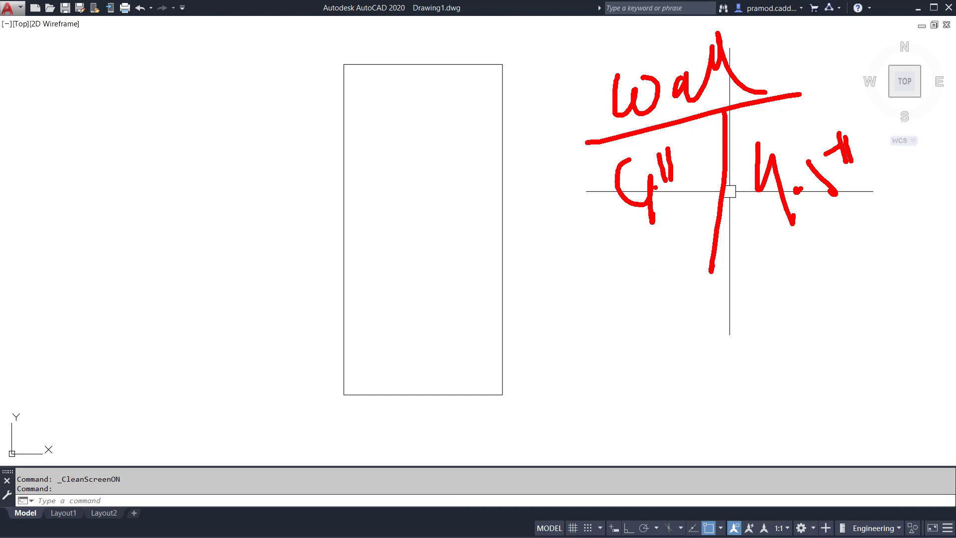
{"action": "left_click_drag", "start_coordinate": [632, 162], "coordinate": [646, 183]}
{"action": "left_click_drag", "start_coordinate": [568, 318], "coordinate": [564, 304]}
{"action": "left_click_drag", "start_coordinate": [599, 339], "coordinate": [597, 359]}
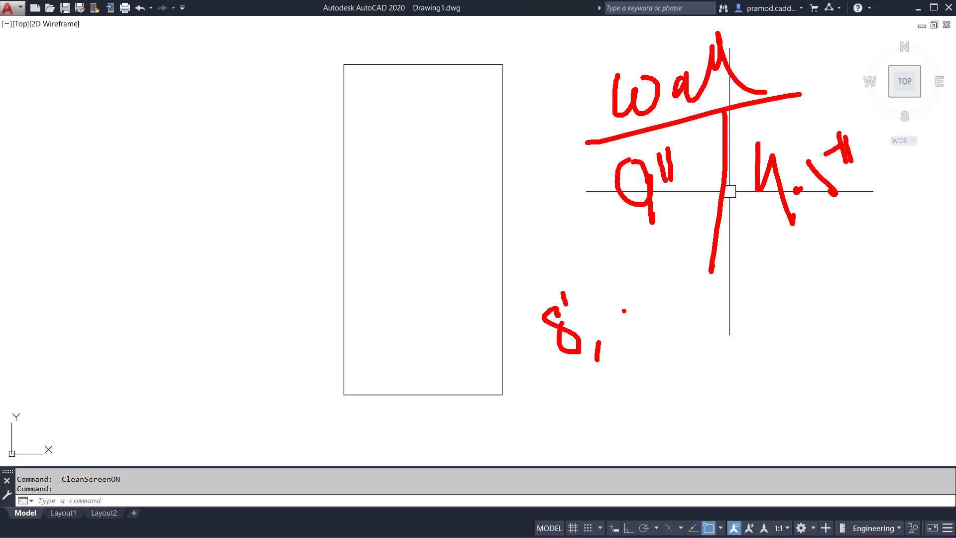
{"action": "left_click_drag", "start_coordinate": [634, 294], "coordinate": [641, 323]}
{"action": "mouse_move", "coordinate": [640, 275]}
{"action": "left_mouse_down"}
{"action": "mouse_move", "coordinate": [642, 297]}
{"action": "mouse_move", "coordinate": [651, 296]}
{"action": "left_mouse_up"}
{"action": "left_click_drag", "start_coordinate": [689, 308], "coordinate": [682, 341]}
{"action": "left_click_drag", "start_coordinate": [699, 281], "coordinate": [696, 322]}
{"action": "left_click_drag", "start_coordinate": [712, 291], "coordinate": [731, 285]}
{"action": "left_click_drag", "start_coordinate": [638, 389], "coordinate": [725, 342]}
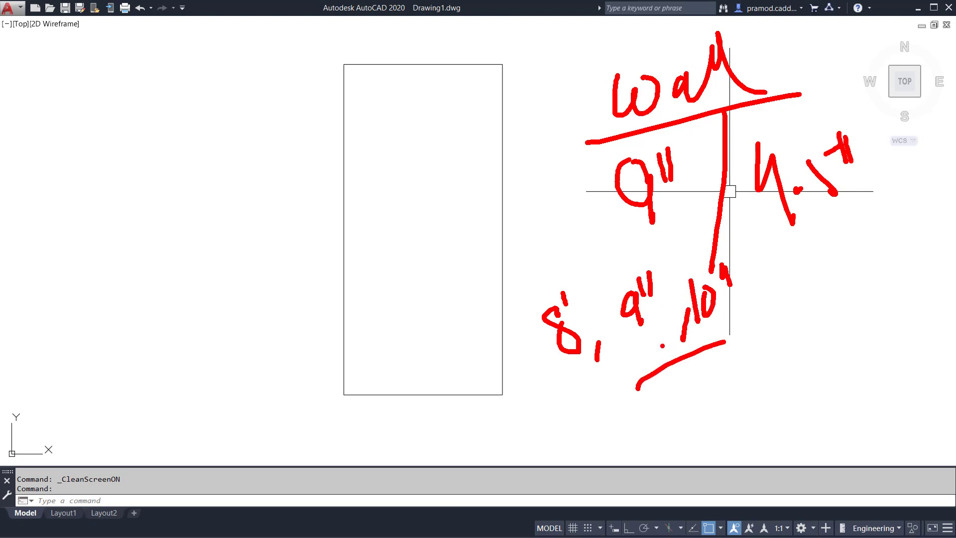
{"action": "mouse_move", "coordinate": [658, 258]}
{"action": "left_mouse_down"}
{"action": "mouse_move", "coordinate": [612, 275]}
{"action": "mouse_move", "coordinate": [610, 329]}
{"action": "mouse_move", "coordinate": [667, 317]}
{"action": "mouse_move", "coordinate": [656, 260]}
{"action": "left_mouse_up"}
{"action": "left_click", "coordinate": [604, 259]}
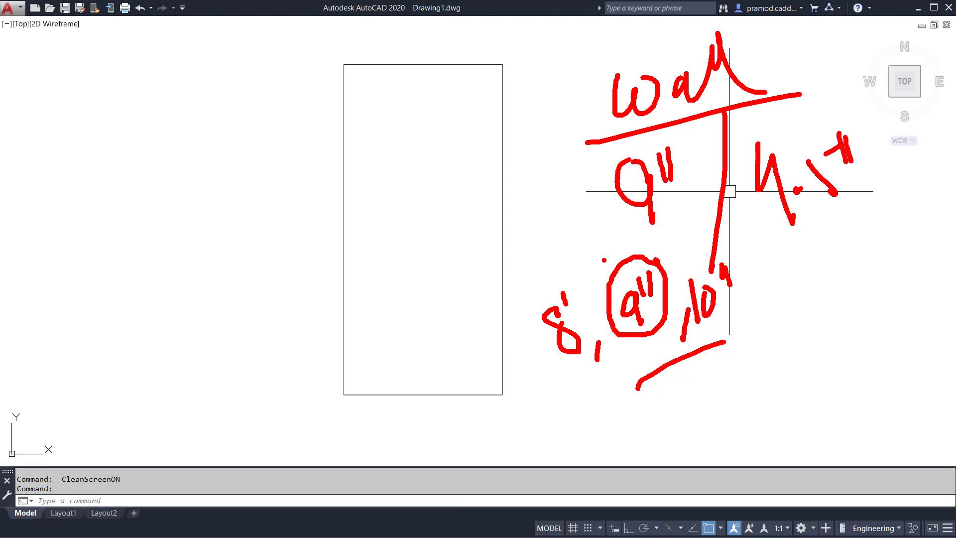
{"action": "left_click_drag", "start_coordinate": [570, 286], "coordinate": [568, 302]}
{"action": "left_click_drag", "start_coordinate": [580, 231], "coordinate": [616, 264]}
{"action": "left_click_drag", "start_coordinate": [617, 247], "coordinate": [616, 264]}
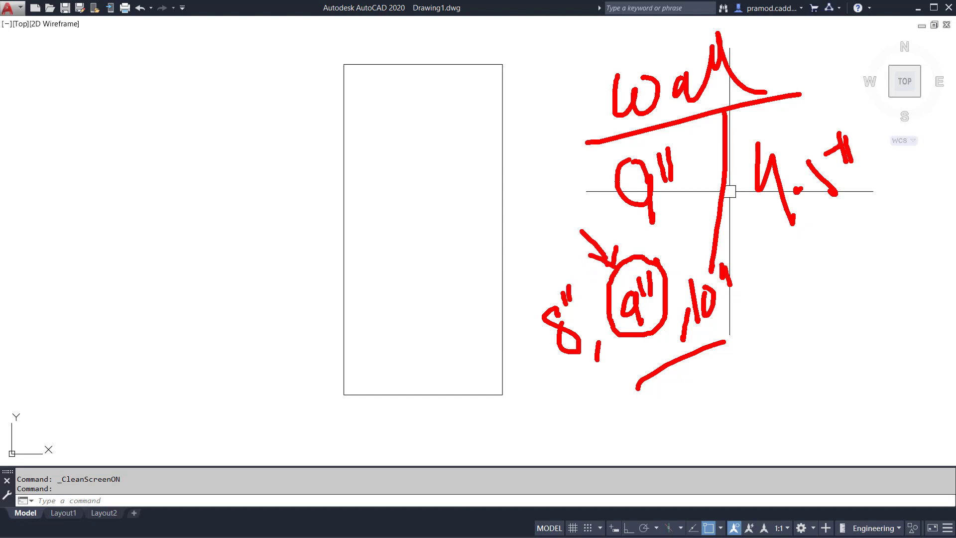
{"action": "left_click_drag", "start_coordinate": [564, 378], "coordinate": [596, 370]}
{"action": "left_click_drag", "start_coordinate": [694, 371], "coordinate": [719, 359]}
{"action": "left_click_drag", "start_coordinate": [794, 251], "coordinate": [897, 207]}
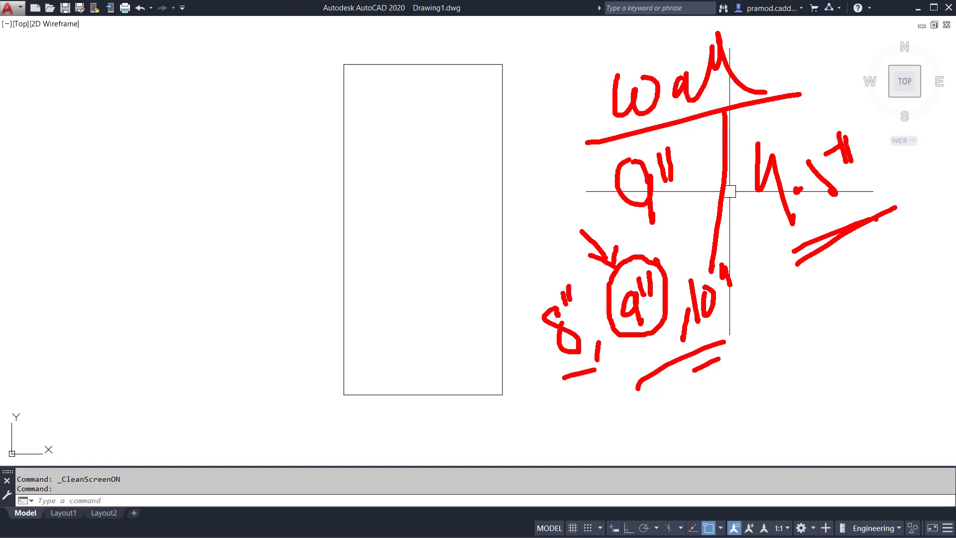
{"action": "left_click_drag", "start_coordinate": [779, 322], "coordinate": [807, 330]}
{"action": "mouse_move", "coordinate": [808, 323]}
{"action": "left_mouse_down"}
{"action": "mouse_move", "coordinate": [819, 351]}
{"action": "mouse_move", "coordinate": [817, 320]}
{"action": "mouse_move", "coordinate": [832, 309]}
{"action": "mouse_move", "coordinate": [858, 355]}
{"action": "left_mouse_up"}
{"action": "left_click", "coordinate": [827, 337]}
{"action": "left_click_drag", "start_coordinate": [858, 280], "coordinate": [869, 295]}
{"action": "mouse_move", "coordinate": [873, 276]}
{"action": "left_mouse_down"}
{"action": "mouse_move", "coordinate": [880, 298]}
{"action": "mouse_move", "coordinate": [889, 284]}
{"action": "left_mouse_up"}
{"action": "left_click", "coordinate": [880, 288]}
{"action": "left_click_drag", "start_coordinate": [909, 250], "coordinate": [914, 267]}
{"action": "left_click_drag", "start_coordinate": [860, 413], "coordinate": [853, 435]}
{"action": "left_click_drag", "start_coordinate": [860, 405], "coordinate": [873, 403]}
{"action": "left_click_drag", "start_coordinate": [880, 384], "coordinate": [885, 406]}
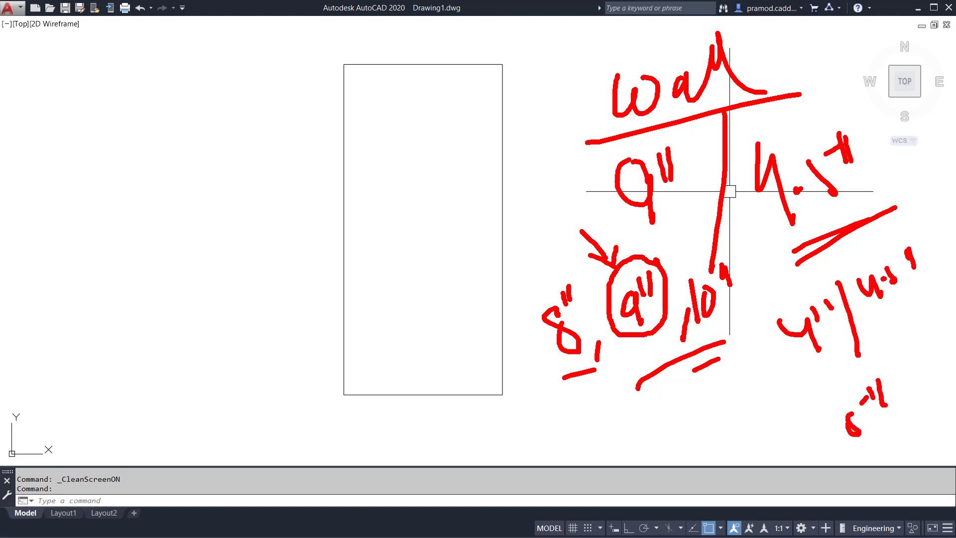
{"action": "left_click_drag", "start_coordinate": [903, 341], "coordinate": [916, 451]}
{"action": "left_click_drag", "start_coordinate": [939, 363], "coordinate": [928, 383]}
{"action": "left_click_drag", "start_coordinate": [936, 338], "coordinate": [943, 368]}
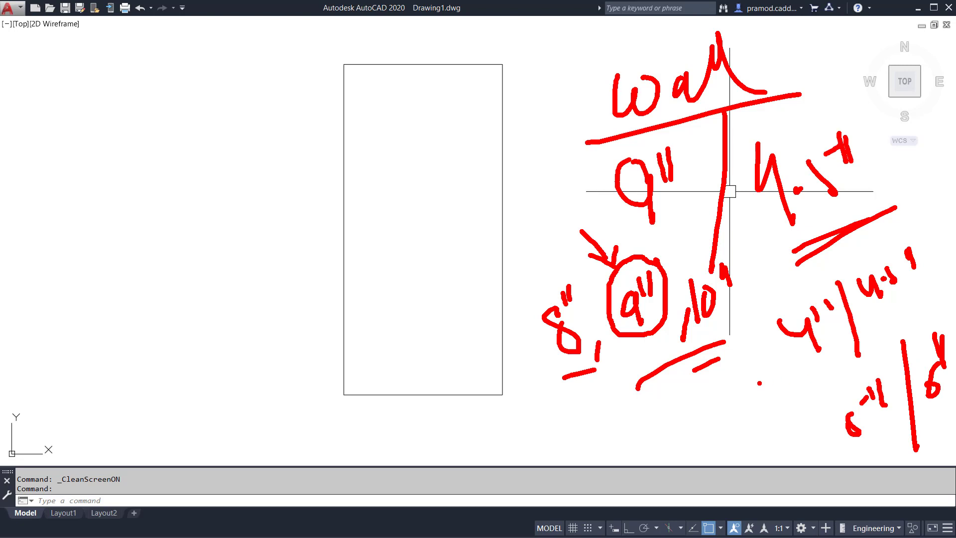
{"action": "left_click_drag", "start_coordinate": [883, 317], "coordinate": [953, 253]}
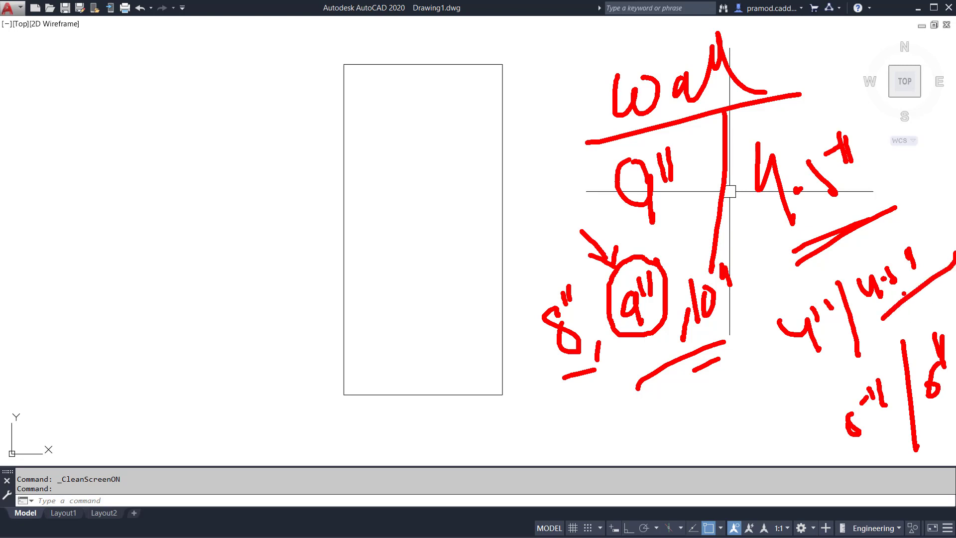
{"action": "left_click_drag", "start_coordinate": [886, 264], "coordinate": [898, 254]}
{"action": "mouse_move", "coordinate": [586, 145]}
{"action": "left_mouse_down"}
{"action": "mouse_move", "coordinate": [625, 208]}
{"action": "mouse_move", "coordinate": [731, 248]}
{"action": "mouse_move", "coordinate": [879, 157]}
{"action": "mouse_move", "coordinate": [803, 93]}
{"action": "mouse_move", "coordinate": [769, 91]}
{"action": "left_mouse_up"}
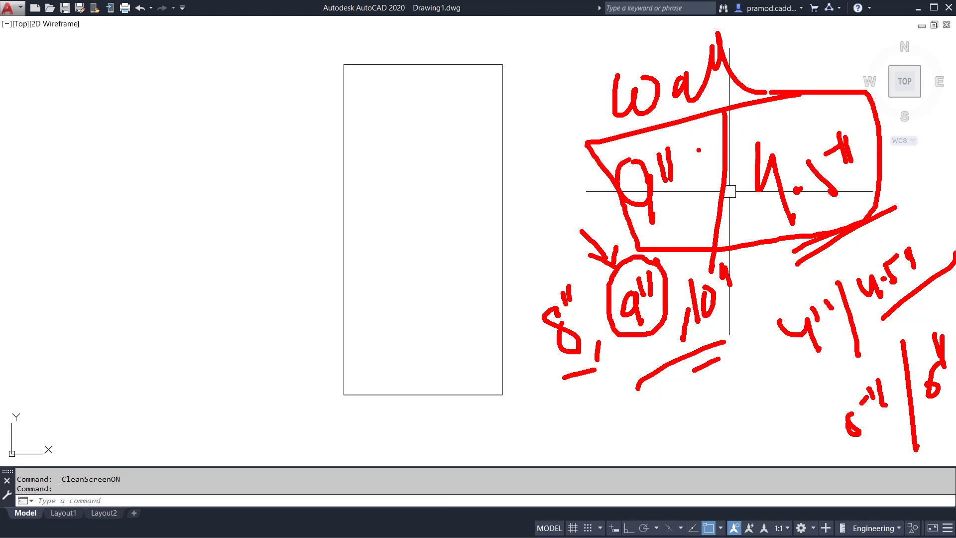
{"action": "mouse_move", "coordinate": [122, 142]}
{"action": "left_mouse_down"}
{"action": "mouse_move", "coordinate": [125, 173]}
{"action": "mouse_move", "coordinate": [164, 171]}
{"action": "left_mouse_up"}
{"action": "left_click_drag", "start_coordinate": [174, 109], "coordinate": [181, 136]}
{"action": "left_click_drag", "start_coordinate": [183, 97], "coordinate": [201, 136]}
{"action": "left_click_drag", "start_coordinate": [125, 214], "coordinate": [280, 145]}
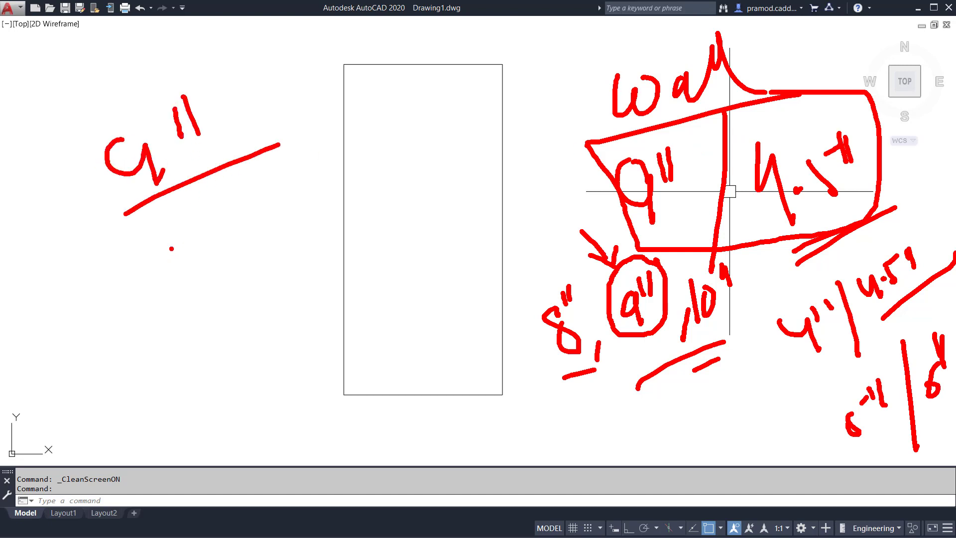
{"action": "left_click_drag", "start_coordinate": [169, 241], "coordinate": [210, 282]}
{"action": "left_click", "coordinate": [215, 263]}
{"action": "left_click_drag", "start_coordinate": [232, 235], "coordinate": [242, 265]}
{"action": "left_click_drag", "start_coordinate": [244, 215], "coordinate": [264, 255]}
{"action": "left_click_drag", "start_coordinate": [207, 305], "coordinate": [304, 251]}
{"action": "left_click", "coordinate": [304, 243]}
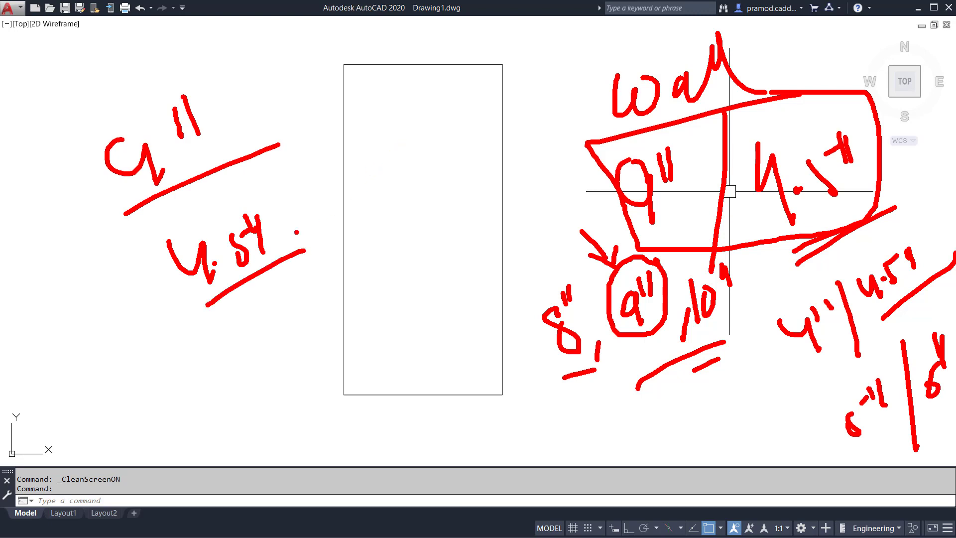
{"action": "mouse_move", "coordinate": [124, 377]}
{"action": "left_mouse_down"}
{"action": "mouse_move", "coordinate": [144, 434]}
{"action": "mouse_move", "coordinate": [184, 426]}
{"action": "left_mouse_up"}
{"action": "mouse_move", "coordinate": [192, 353]}
{"action": "left_mouse_down"}
{"action": "mouse_move", "coordinate": [199, 396]}
{"action": "mouse_move", "coordinate": [242, 376]}
{"action": "left_mouse_up"}
{"action": "left_click_drag", "start_coordinate": [143, 454], "coordinate": [292, 391]}
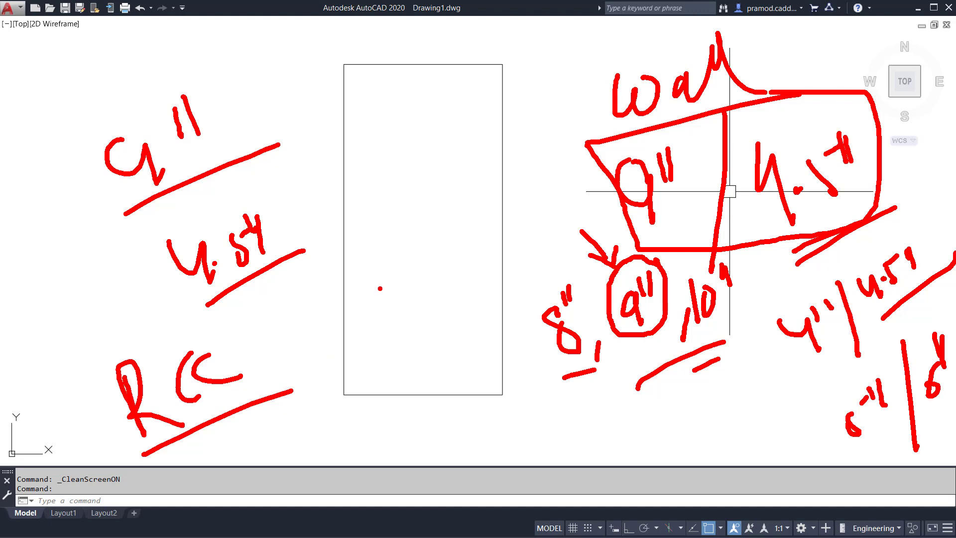
{"action": "mouse_move", "coordinate": [39, 422]}
{"action": "left_mouse_down"}
{"action": "mouse_move", "coordinate": [46, 452]}
{"action": "mouse_move", "coordinate": [88, 428]}
{"action": "left_mouse_up"}
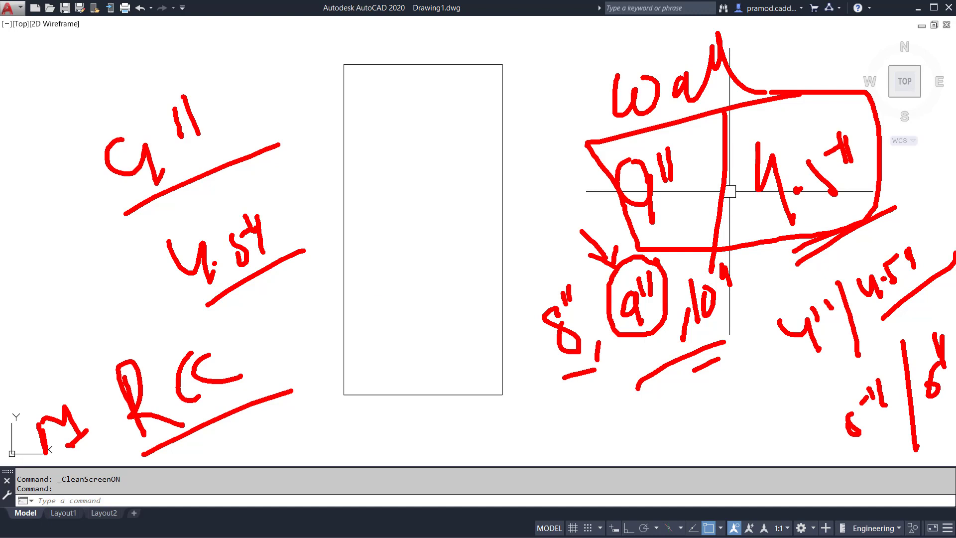
{"action": "left_click_drag", "start_coordinate": [57, 171], "coordinate": [81, 163]}
{"action": "left_click_drag", "start_coordinate": [45, 195], "coordinate": [94, 160]}
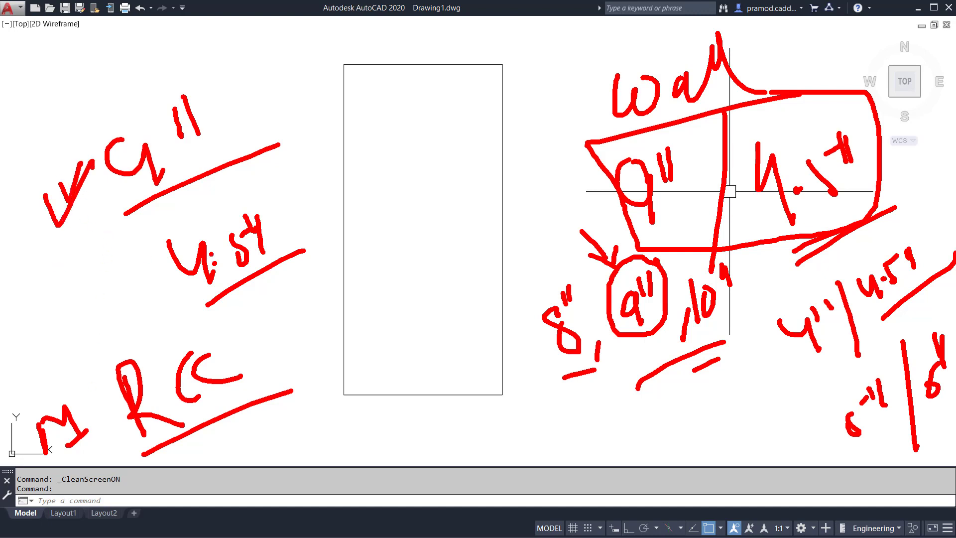
{"action": "mouse_move", "coordinate": [279, 204]}
{"action": "left_mouse_down"}
{"action": "mouse_move", "coordinate": [161, 227]}
{"action": "mouse_move", "coordinate": [196, 292]}
{"action": "mouse_move", "coordinate": [292, 219]}
{"action": "mouse_move", "coordinate": [252, 184]}
{"action": "left_mouse_up"}
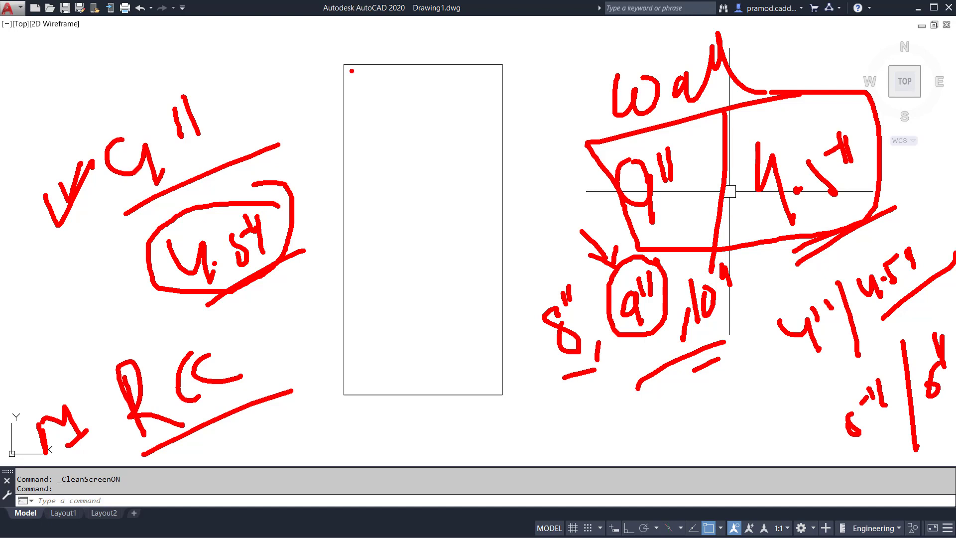
{"action": "key", "text": "Escape"}
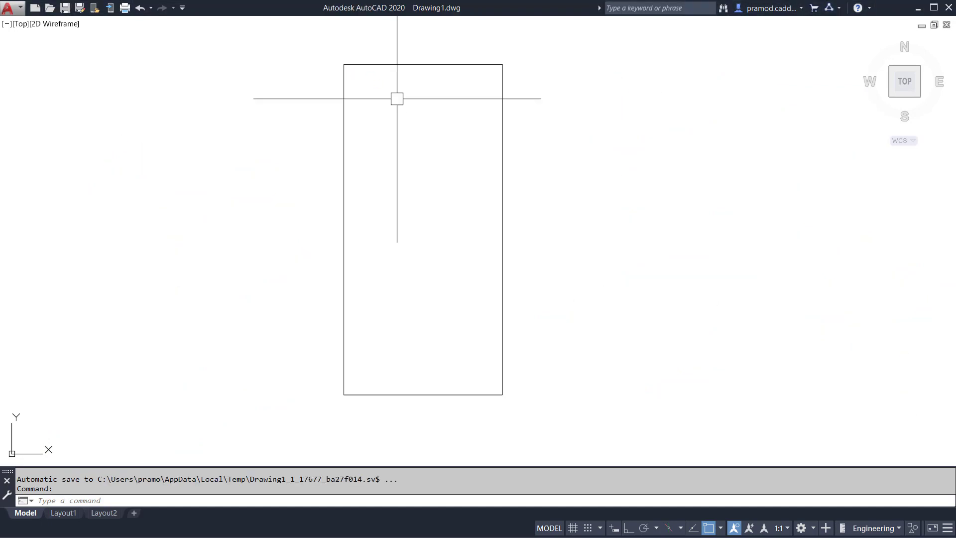
{"action": "scroll", "coordinate": [698, 188], "scroll_direction": "down", "scroll_amount": 5}
{"action": "scroll", "coordinate": [698, 188], "scroll_direction": "up", "scroll_amount": 5}
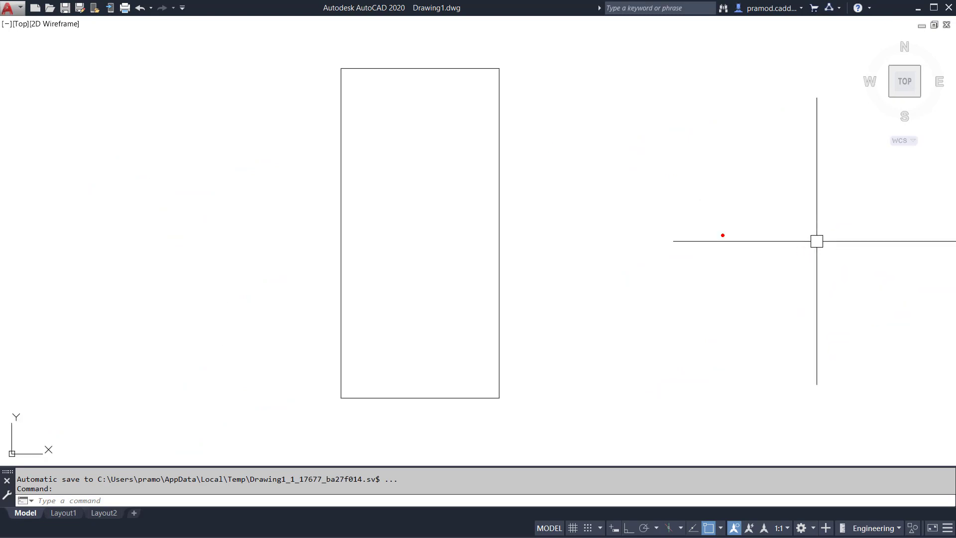
{"action": "mouse_move", "coordinate": [228, 205]}
{"action": "left_mouse_down"}
{"action": "mouse_move", "coordinate": [234, 230]}
{"action": "mouse_move", "coordinate": [282, 184]}
{"action": "left_mouse_up"}
{"action": "left_click_drag", "start_coordinate": [415, 35], "coordinate": [459, 12]}
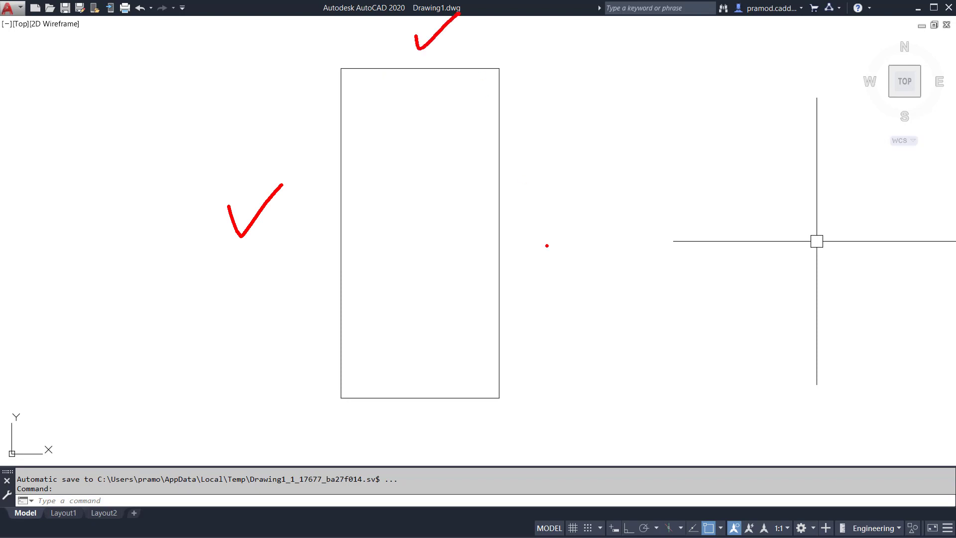
{"action": "left_click_drag", "start_coordinate": [529, 209], "coordinate": [592, 189]}
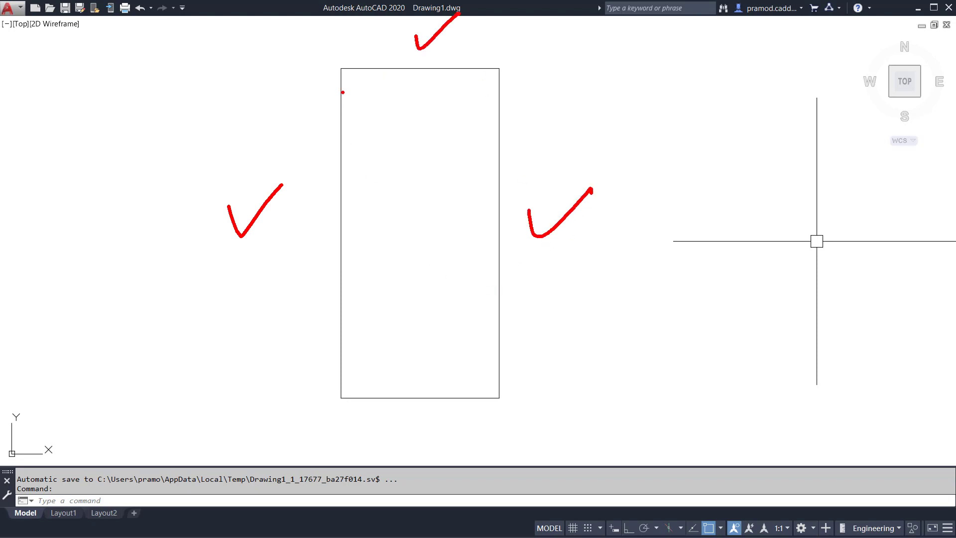
{"action": "left_click_drag", "start_coordinate": [340, 71], "coordinate": [128, 396]}
{"action": "mouse_move", "coordinate": [341, 66]}
{"action": "left_mouse_down"}
{"action": "mouse_move", "coordinate": [439, 2]}
{"action": "mouse_move", "coordinate": [508, 88]}
{"action": "mouse_move", "coordinate": [514, 28]}
{"action": "mouse_move", "coordinate": [499, 2]}
{"action": "left_mouse_up"}
{"action": "mouse_move", "coordinate": [500, 67]}
{"action": "left_mouse_down"}
{"action": "mouse_move", "coordinate": [670, 355]}
{"action": "mouse_move", "coordinate": [711, 393]}
{"action": "left_mouse_up"}
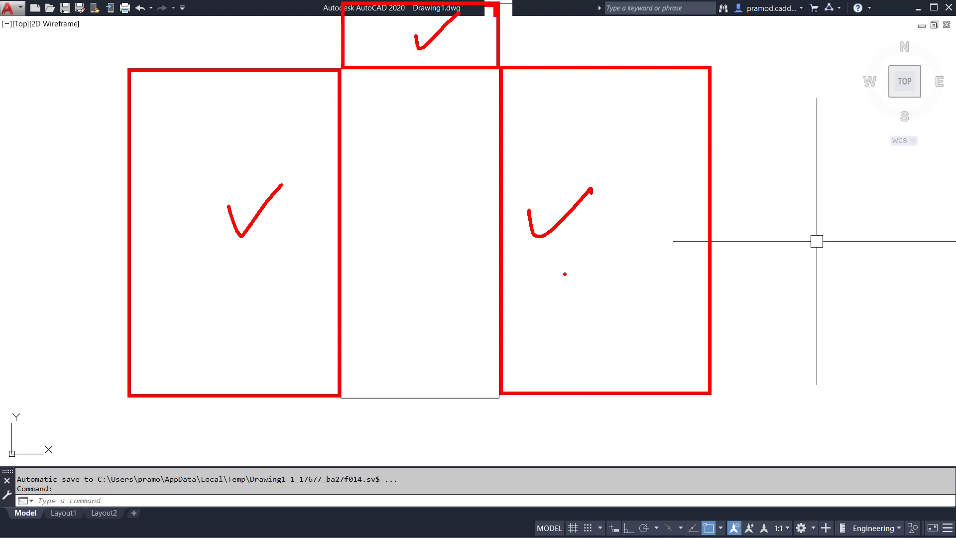
{"action": "key", "text": "Escape"}
{"action": "key", "text": "ctrl+2"}
{"action": "left_click_drag", "start_coordinate": [497, 69], "coordinate": [709, 392], "text": "ctrl"}
{"action": "key", "text": "Escape"}
{"action": "key", "text": "ctrl+2"}
{"action": "left_click_drag", "start_coordinate": [352, 85], "coordinate": [478, 360], "text": "ctrl"}
{"action": "left_click_drag", "start_coordinate": [483, 280], "coordinate": [483, 292]}
{"action": "left_click_drag", "start_coordinate": [492, 78], "coordinate": [498, 115]}
{"action": "left_click_drag", "start_coordinate": [436, 78], "coordinate": [430, 78]}
{"action": "left_click_drag", "start_coordinate": [350, 117], "coordinate": [353, 137]}
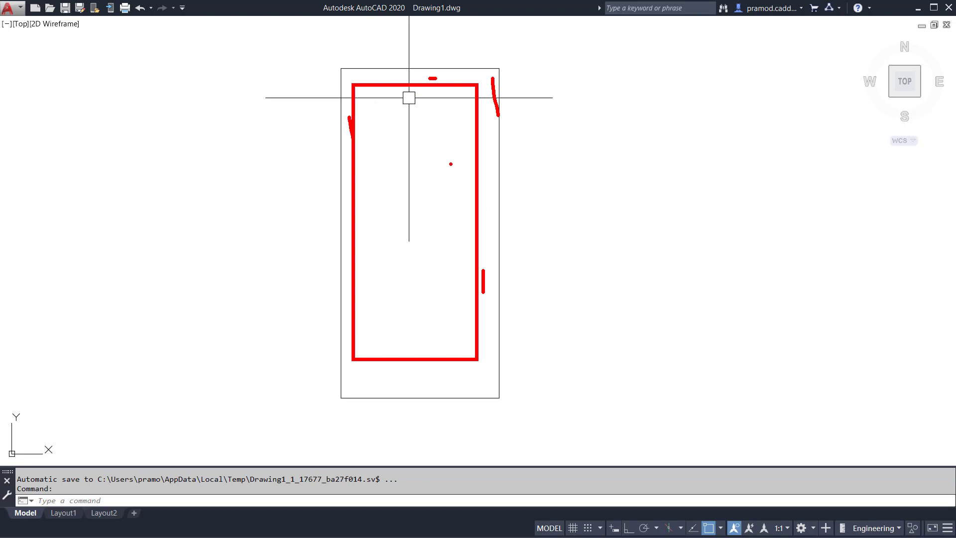
{"action": "key", "text": "Escape"}
{"action": "key", "text": "ctrl+2"}
{"action": "key", "text": "Escape"}
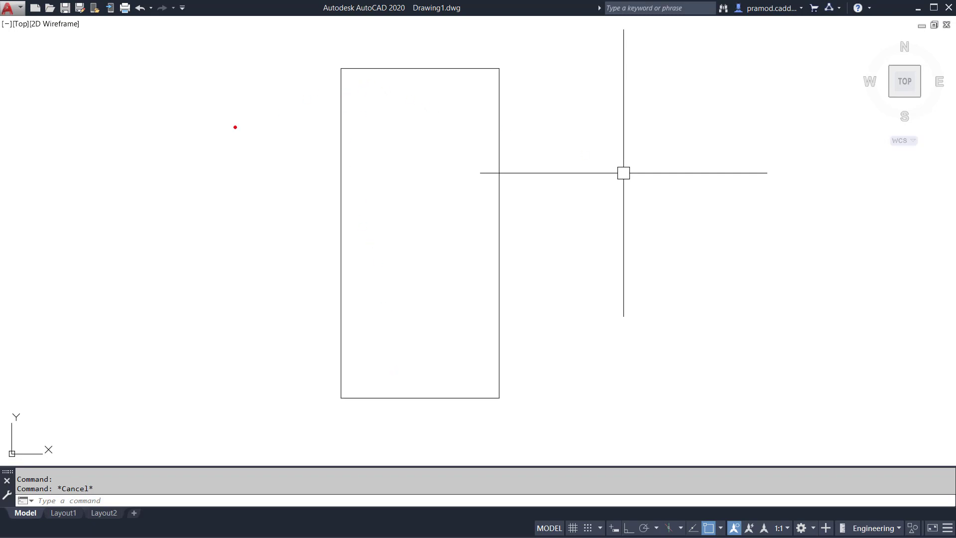
{"action": "left_click_drag", "start_coordinate": [249, 116], "coordinate": [196, 199]}
{"action": "left_click_drag", "start_coordinate": [234, 179], "coordinate": [183, 265]}
{"action": "mouse_move", "coordinate": [338, 22]}
{"action": "left_mouse_down"}
{"action": "mouse_move", "coordinate": [338, 386]}
{"action": "mouse_move", "coordinate": [352, 398]}
{"action": "mouse_move", "coordinate": [699, 398]}
{"action": "left_mouse_up"}
{"action": "left_click_drag", "start_coordinate": [693, 451], "coordinate": [151, 451]}
{"action": "left_click_drag", "start_coordinate": [279, 400], "coordinate": [279, 43]}
{"action": "left_click_drag", "start_coordinate": [276, 396], "coordinate": [102, 397]}
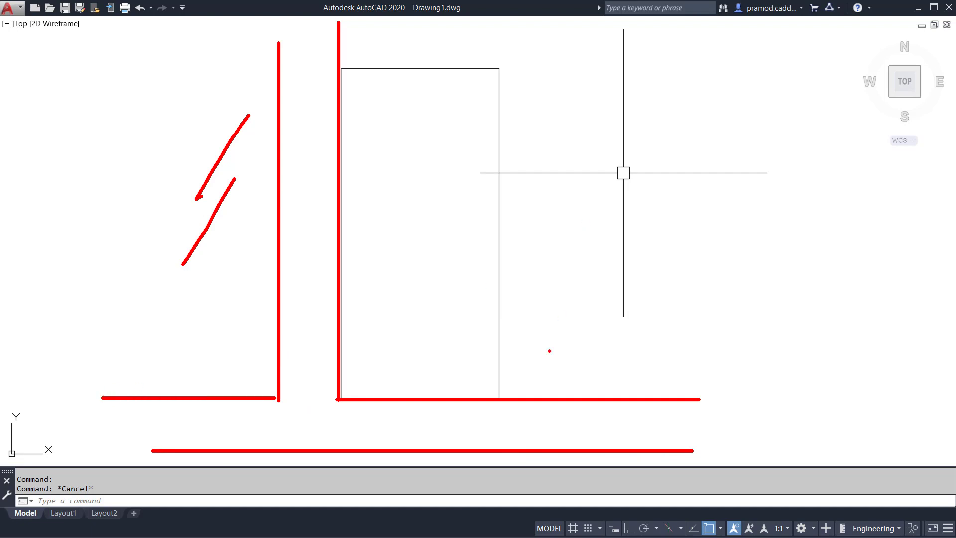
{"action": "mouse_move", "coordinate": [500, 398]}
{"action": "left_mouse_down"}
{"action": "mouse_move", "coordinate": [649, 158]}
{"action": "mouse_move", "coordinate": [682, 65]}
{"action": "left_mouse_up"}
{"action": "mouse_move", "coordinate": [504, 67]}
{"action": "left_mouse_down"}
{"action": "mouse_move", "coordinate": [400, 1]}
{"action": "mouse_move", "coordinate": [343, 2]}
{"action": "left_mouse_up"}
{"action": "left_click_drag", "start_coordinate": [286, 186], "coordinate": [315, 188]}
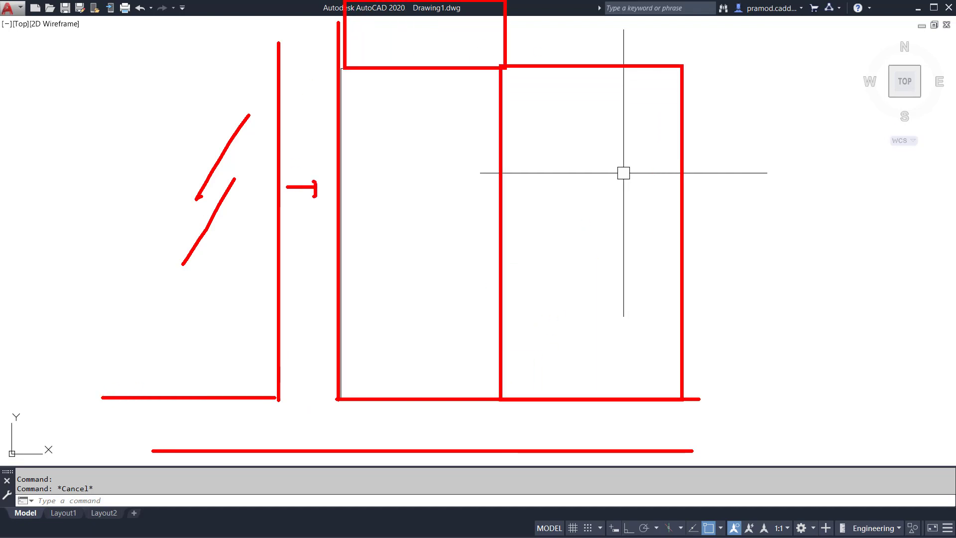
{"action": "mouse_move", "coordinate": [406, 444]}
{"action": "left_mouse_down"}
{"action": "mouse_move", "coordinate": [410, 417]}
{"action": "mouse_move", "coordinate": [427, 429]}
{"action": "left_mouse_up"}
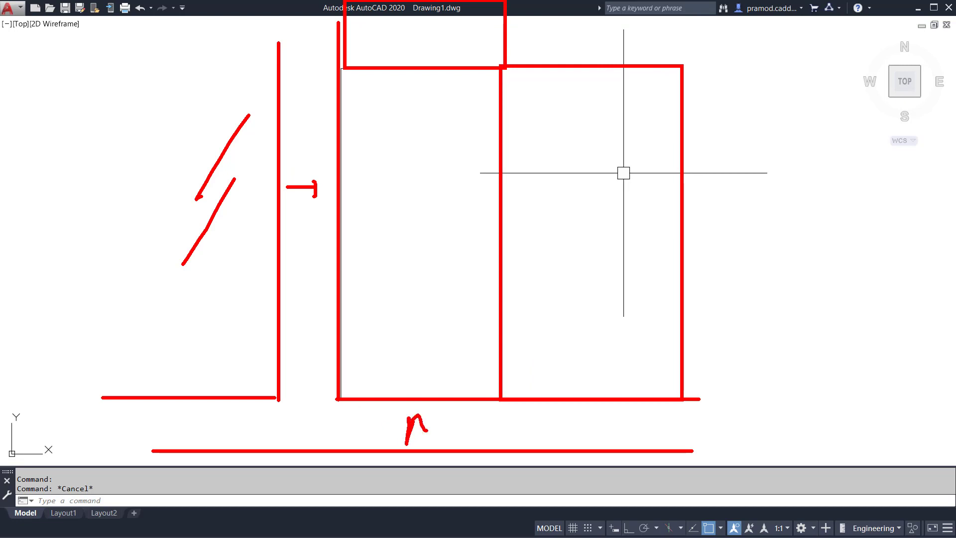
{"action": "key", "text": "g"}
{"action": "left_click_drag", "start_coordinate": [349, 70], "coordinate": [343, 394]}
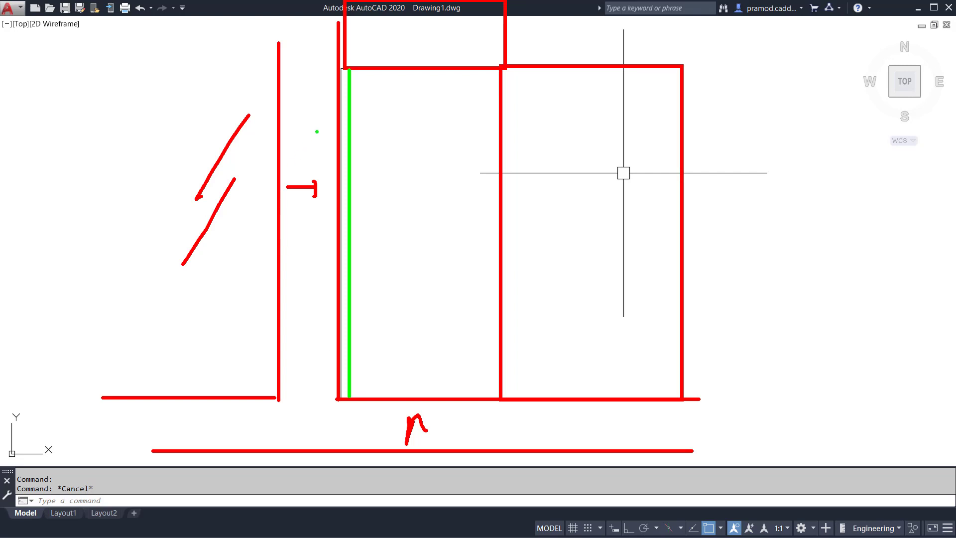
{"action": "mouse_move", "coordinate": [297, 117]}
{"action": "left_mouse_down"}
{"action": "mouse_move", "coordinate": [330, 135]}
{"action": "mouse_move", "coordinate": [311, 150]}
{"action": "left_mouse_up"}
{"action": "key", "text": "Escape"}
{"action": "key", "text": "Escape"}
{"action": "left_click_drag", "start_coordinate": [589, 232], "coordinate": [701, 171]}
{"action": "left_click_drag", "start_coordinate": [415, 33], "coordinate": [448, 7]}
{"action": "left_click_drag", "start_coordinate": [230, 234], "coordinate": [257, 215]}
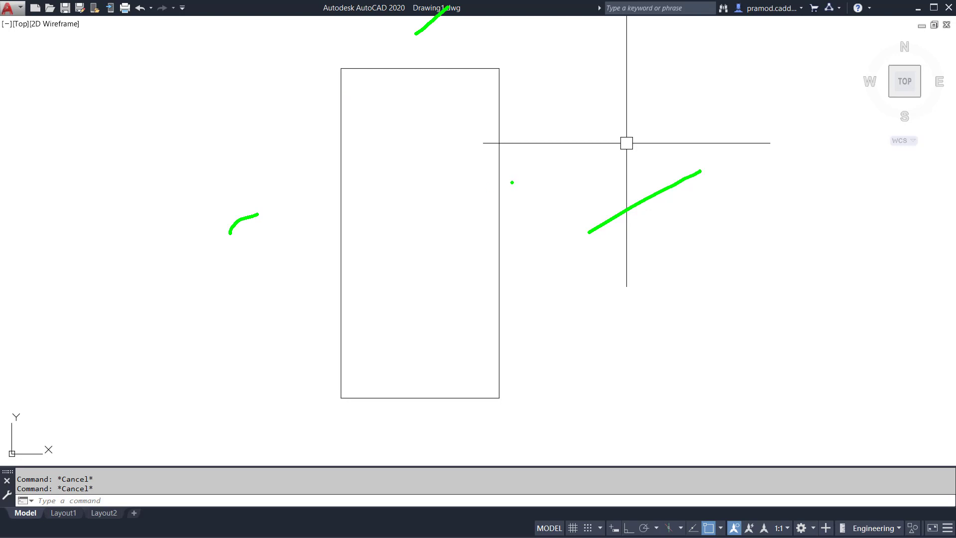
{"action": "left_click_drag", "start_coordinate": [348, 76], "coordinate": [496, 391]}
{"action": "key", "text": "Escape"}
{"action": "key", "text": "ctrl+2"}
{"action": "mouse_move", "coordinate": [502, 65]}
{"action": "left_mouse_down"}
{"action": "mouse_move", "coordinate": [664, 330]}
{"action": "mouse_move", "coordinate": [691, 395]}
{"action": "left_mouse_up"}
{"action": "mouse_move", "coordinate": [337, 396]}
{"action": "left_mouse_down"}
{"action": "mouse_move", "coordinate": [82, 33]}
{"action": "mouse_move", "coordinate": [82, 49]}
{"action": "left_mouse_up"}
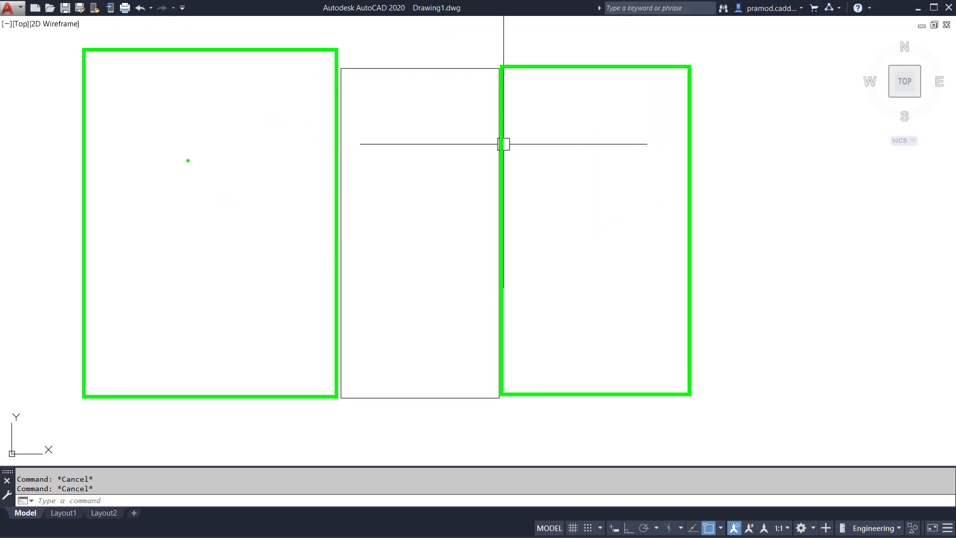
{"action": "left_click_drag", "start_coordinate": [170, 173], "coordinate": [253, 120]}
{"action": "left_click_drag", "start_coordinate": [201, 182], "coordinate": [234, 159]}
{"action": "left_click_drag", "start_coordinate": [646, 177], "coordinate": [658, 184]}
{"action": "left_click_drag", "start_coordinate": [350, 68], "coordinate": [349, 388]}
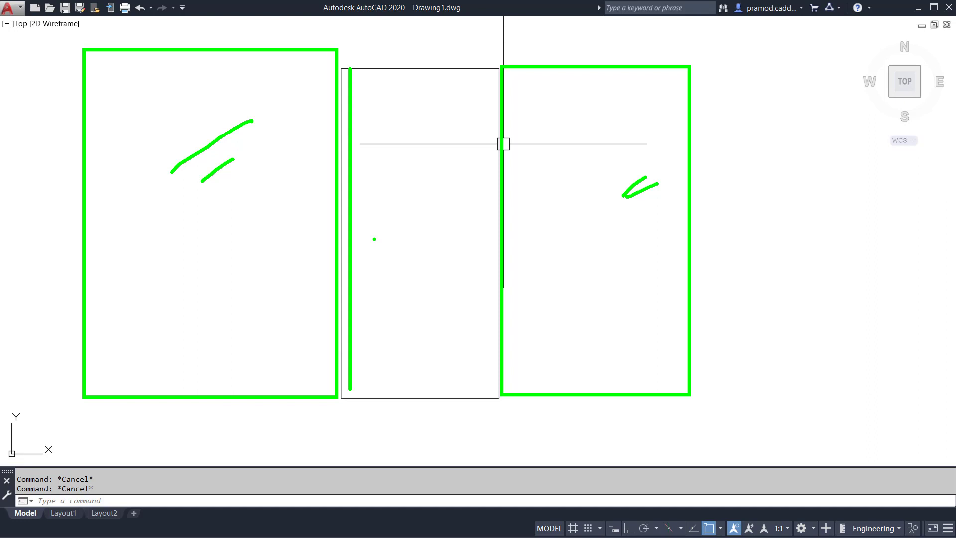
{"action": "key", "text": "Escape"}
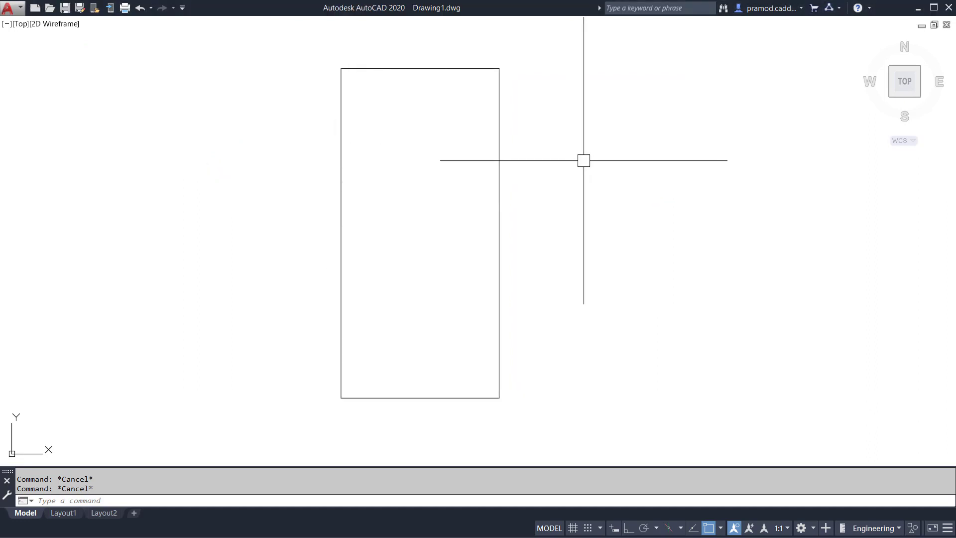
{"action": "mouse_move", "coordinate": [682, 115]}
{"action": "left_mouse_down"}
{"action": "mouse_move", "coordinate": [674, 122]}
{"action": "mouse_move", "coordinate": [683, 119]}
{"action": "left_mouse_up"}
{"action": "mouse_move", "coordinate": [790, 99]}
{"action": "left_mouse_down"}
{"action": "mouse_move", "coordinate": [813, 174]}
{"action": "mouse_move", "coordinate": [744, 197]}
{"action": "left_mouse_up"}
{"action": "left_click_drag", "start_coordinate": [751, 174], "coordinate": [769, 209]}
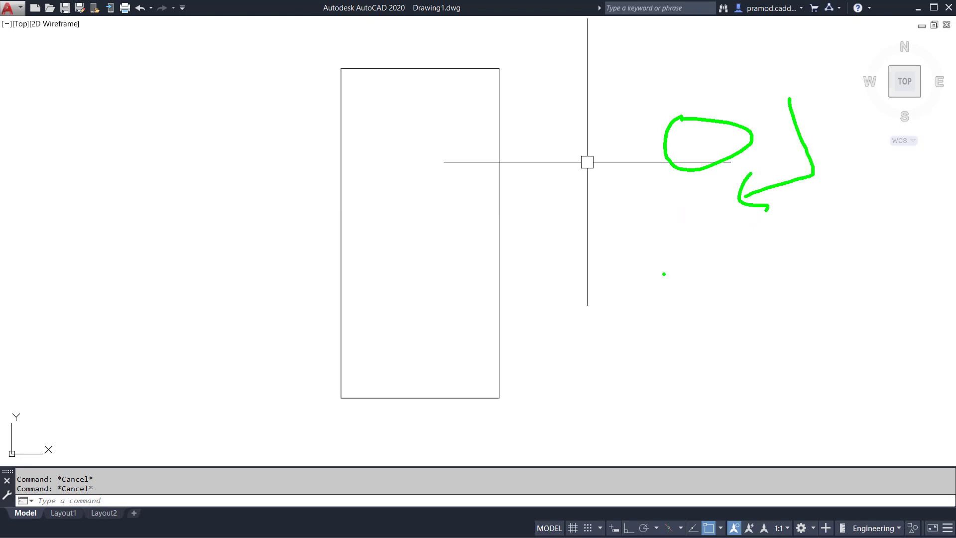
{"action": "mouse_move", "coordinate": [679, 244]}
{"action": "left_mouse_down"}
{"action": "mouse_move", "coordinate": [737, 271]}
{"action": "mouse_move", "coordinate": [686, 254]}
{"action": "left_mouse_up"}
{"action": "left_click_drag", "start_coordinate": [754, 232], "coordinate": [764, 273]}
{"action": "left_click_drag", "start_coordinate": [707, 304], "coordinate": [863, 243]}
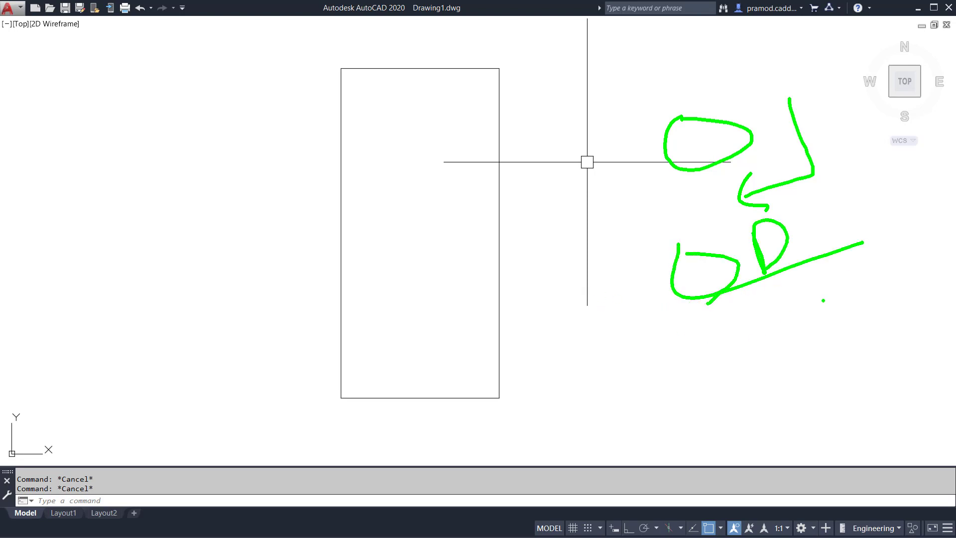
{"action": "left_click_drag", "start_coordinate": [824, 294], "coordinate": [833, 335]}
{"action": "left_click_drag", "start_coordinate": [842, 262], "coordinate": [845, 288]}
{"action": "left_click_drag", "start_coordinate": [850, 259], "coordinate": [854, 306]}
{"action": "left_click_drag", "start_coordinate": [830, 362], "coordinate": [902, 314]}
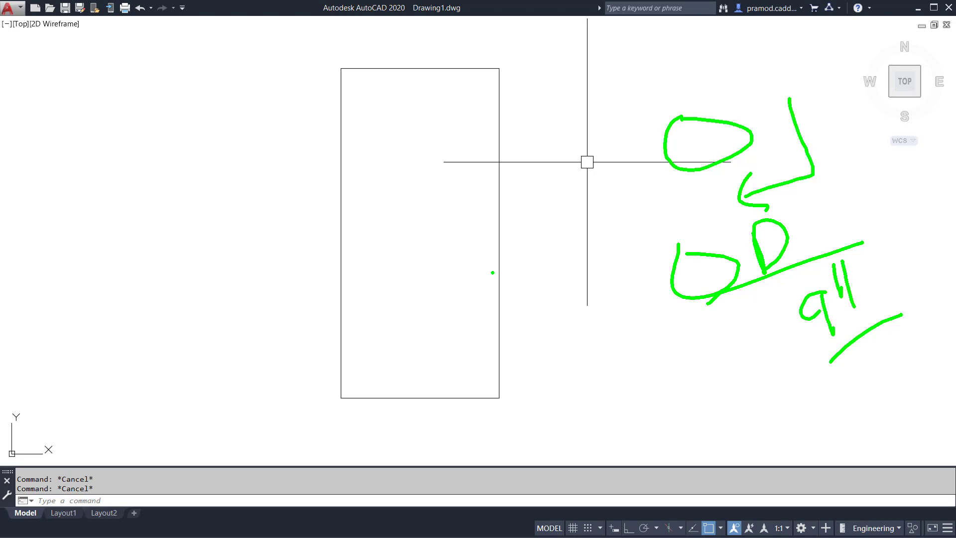
{"action": "mouse_move", "coordinate": [611, 128]}
{"action": "left_mouse_down"}
{"action": "mouse_move", "coordinate": [725, 455]}
{"action": "mouse_move", "coordinate": [819, 430]}
{"action": "left_mouse_up"}
{"action": "mouse_move", "coordinate": [831, 60]}
{"action": "left_mouse_down"}
{"action": "mouse_move", "coordinate": [955, 383]}
{"action": "mouse_move", "coordinate": [856, 434]}
{"action": "left_mouse_up"}
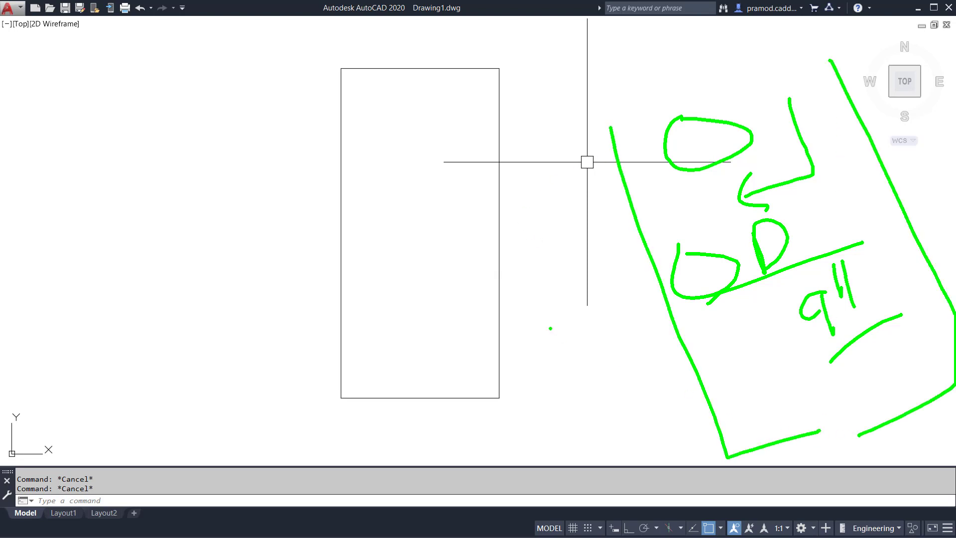
{"action": "key", "text": "Escape"}
Start the Offset command and turn on dynamic input for entering its values beside the cursor.
{"action": "type", "text": "o"}
{"action": "key", "text": "Return"}
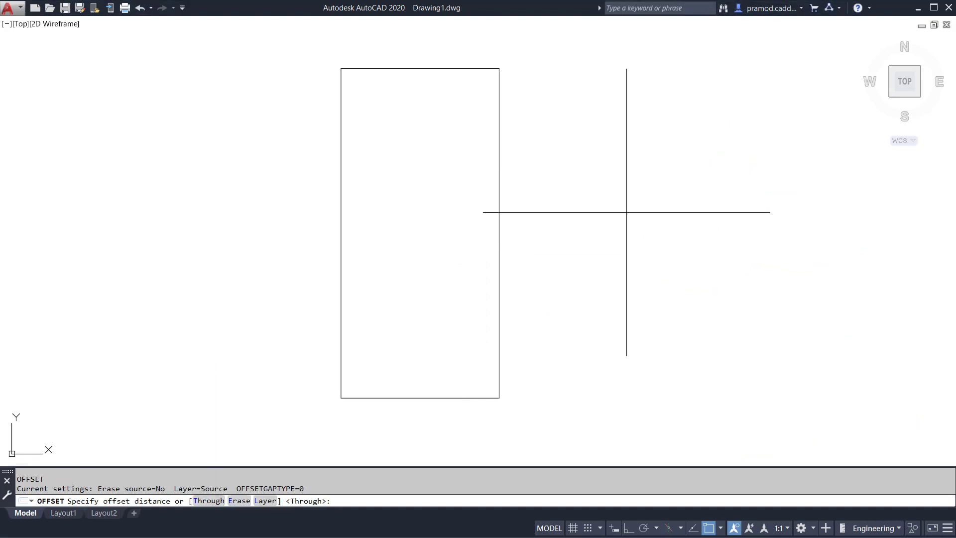
{"action": "left_click_drag", "start_coordinate": [648, 169], "coordinate": [658, 242]}
{"action": "left_click_drag", "start_coordinate": [655, 191], "coordinate": [677, 164]}
{"action": "left_click_drag", "start_coordinate": [650, 206], "coordinate": [689, 193]}
{"action": "left_click_drag", "start_coordinate": [719, 160], "coordinate": [739, 219]}
{"action": "mouse_move", "coordinate": [741, 162]}
{"action": "left_mouse_down"}
{"action": "mouse_move", "coordinate": [754, 224]}
{"action": "mouse_move", "coordinate": [796, 204]}
{"action": "left_mouse_up"}
{"action": "left_click_drag", "start_coordinate": [615, 319], "coordinate": [751, 270]}
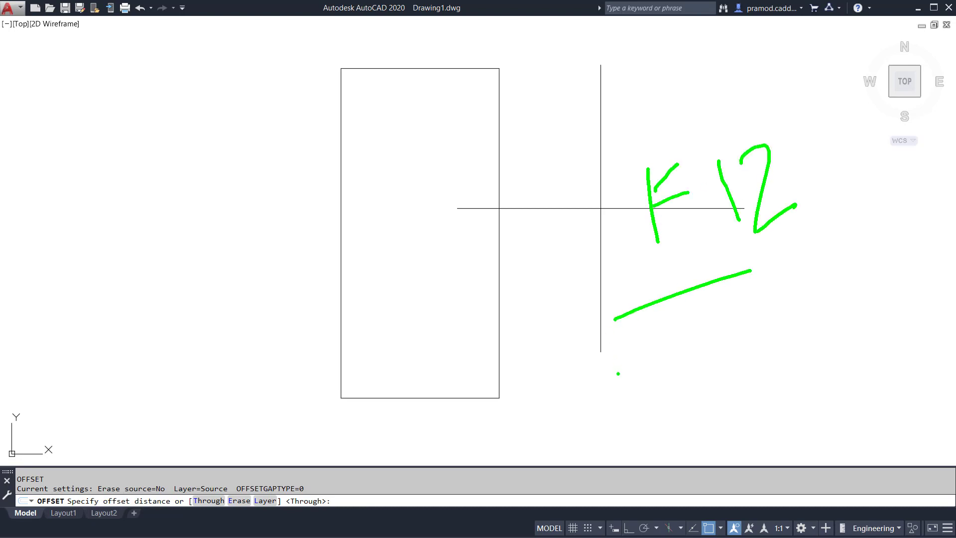
{"action": "mouse_move", "coordinate": [663, 415]}
{"action": "left_mouse_down"}
{"action": "mouse_move", "coordinate": [617, 512]}
{"action": "mouse_move", "coordinate": [637, 522]}
{"action": "left_mouse_up"}
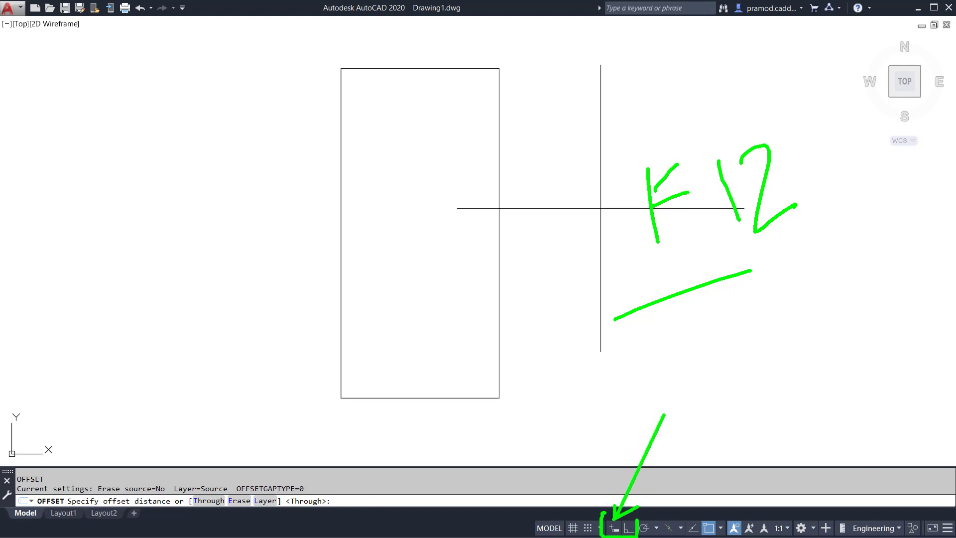
{"action": "key", "text": "F12"}
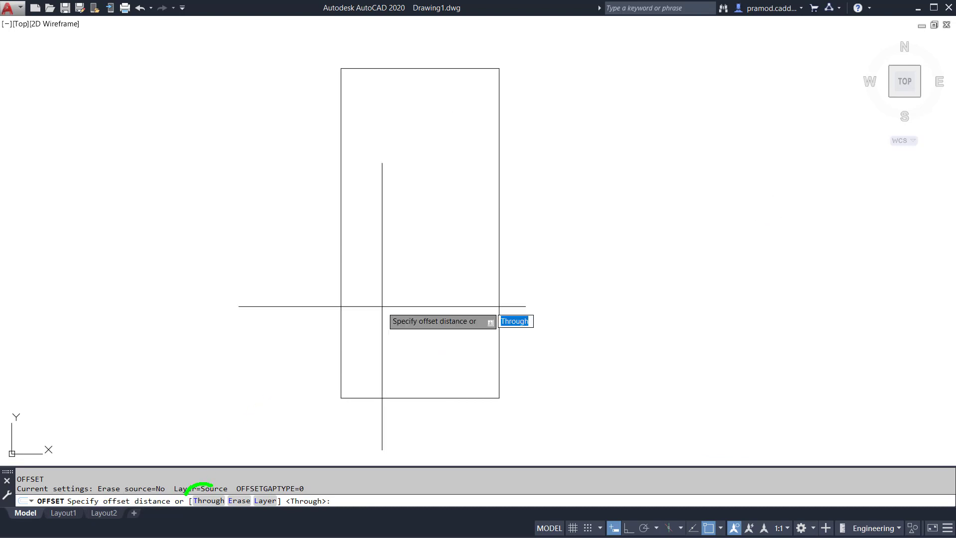
Offset the plot rectangle 9" inward using the Through option to form the outer wall thickness.
{"action": "left_click", "coordinate": [207, 501]}
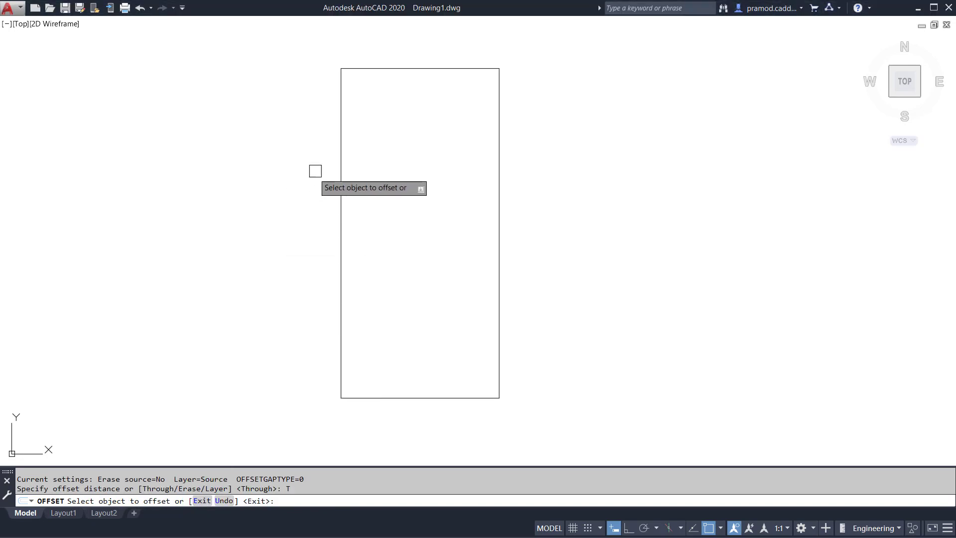
{"action": "left_click", "coordinate": [338, 160]}
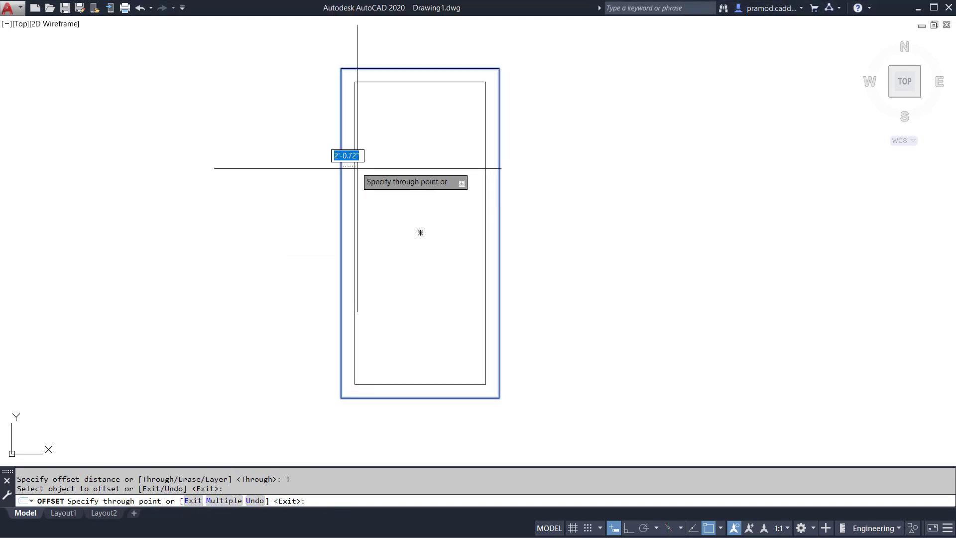
{"action": "type", "text": "9\""}
{"action": "key", "text": "Return"}
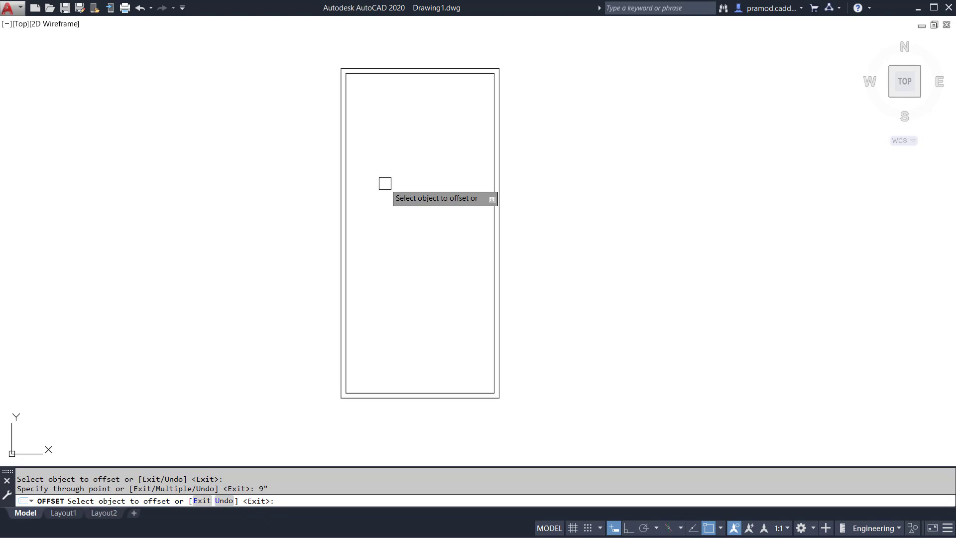
{"action": "key", "text": "Escape"}
{"action": "key", "text": "Escape"}
{"action": "key", "text": "Escape"}
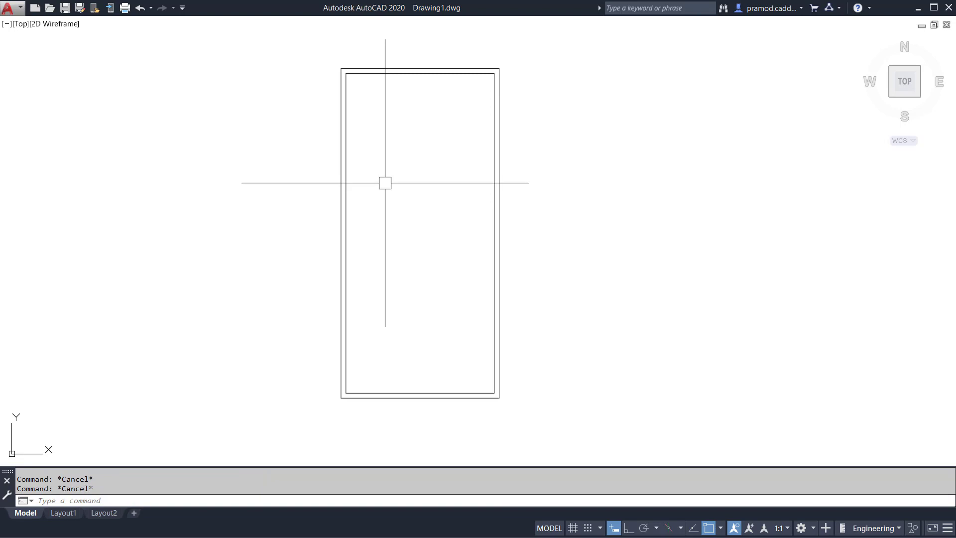
{"action": "scroll", "coordinate": [410, 80], "scroll_direction": "up", "scroll_amount": 2}
{"action": "left_click", "coordinate": [411, 76]}
{"action": "scroll", "coordinate": [394, 87], "scroll_direction": "down", "scroll_amount": 2}
{"action": "left_click_drag", "start_coordinate": [478, 219], "coordinate": [588, 172]}
{"action": "mouse_move", "coordinate": [630, 116]}
{"action": "left_mouse_down"}
{"action": "mouse_move", "coordinate": [603, 180]}
{"action": "mouse_move", "coordinate": [633, 174]}
{"action": "left_mouse_up"}
{"action": "left_click_drag", "start_coordinate": [588, 200], "coordinate": [702, 153]}
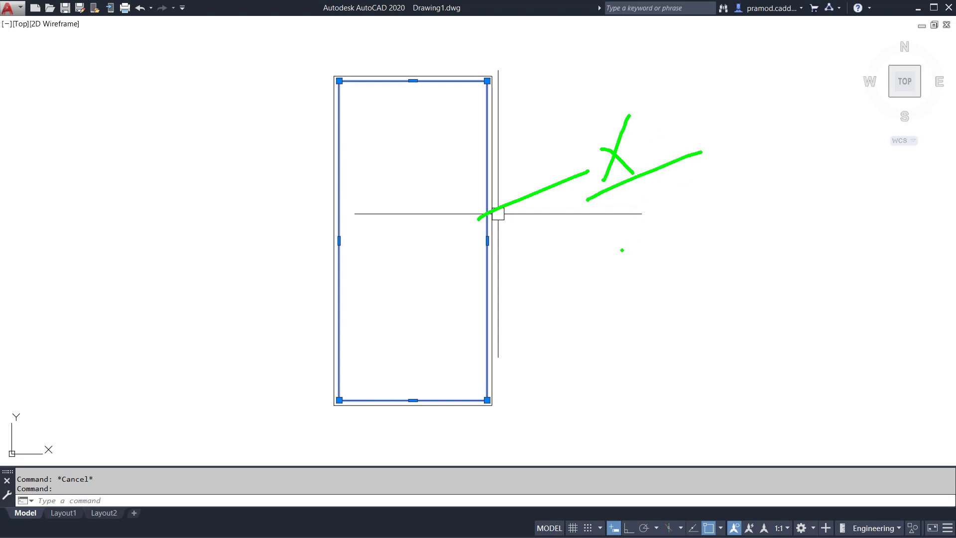
{"action": "left_click_drag", "start_coordinate": [604, 252], "coordinate": [632, 272]}
{"action": "mouse_move", "coordinate": [613, 267]}
{"action": "left_mouse_down"}
{"action": "mouse_move", "coordinate": [628, 256]}
{"action": "mouse_move", "coordinate": [625, 236]}
{"action": "left_mouse_up"}
{"action": "mouse_move", "coordinate": [665, 231]}
{"action": "left_mouse_down"}
{"action": "mouse_move", "coordinate": [648, 287]}
{"action": "mouse_move", "coordinate": [681, 282]}
{"action": "left_mouse_up"}
{"action": "left_click_drag", "start_coordinate": [686, 255], "coordinate": [692, 284]}
{"action": "left_click", "coordinate": [719, 238]}
{"action": "mouse_move", "coordinate": [695, 209]}
{"action": "left_mouse_down"}
{"action": "mouse_move", "coordinate": [715, 255]}
{"action": "mouse_move", "coordinate": [724, 237]}
{"action": "left_mouse_up"}
{"action": "mouse_move", "coordinate": [742, 227]}
{"action": "left_mouse_down"}
{"action": "mouse_move", "coordinate": [734, 196]}
{"action": "mouse_move", "coordinate": [759, 232]}
{"action": "left_mouse_up"}
{"action": "mouse_move", "coordinate": [759, 224]}
{"action": "left_mouse_down"}
{"action": "mouse_move", "coordinate": [801, 246]}
{"action": "mouse_move", "coordinate": [785, 259]}
{"action": "left_mouse_up"}
{"action": "left_click", "coordinate": [742, 292]}
{"action": "left_click_drag", "start_coordinate": [705, 347], "coordinate": [830, 256]}
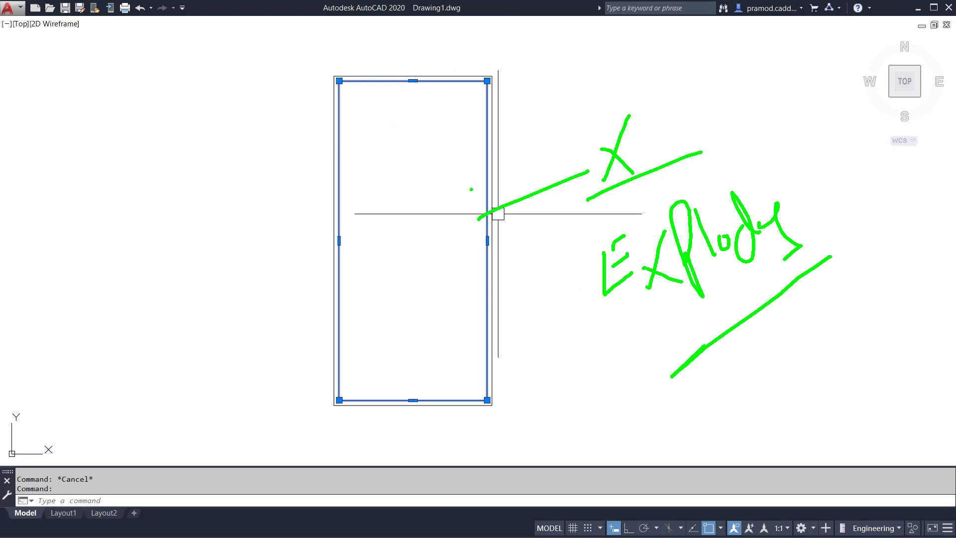
{"action": "key", "text": "Escape"}
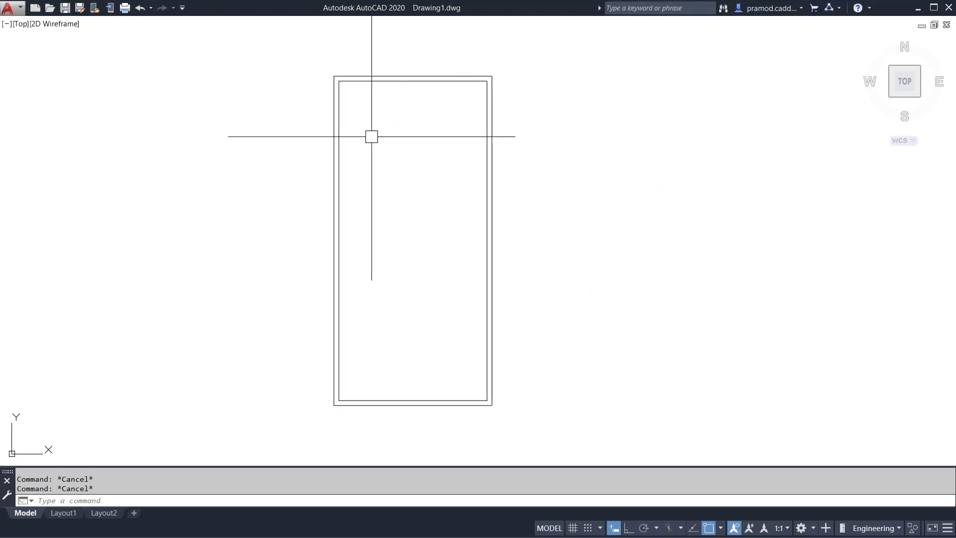
{"action": "type", "text": "o"}
{"action": "key", "text": "Return"}
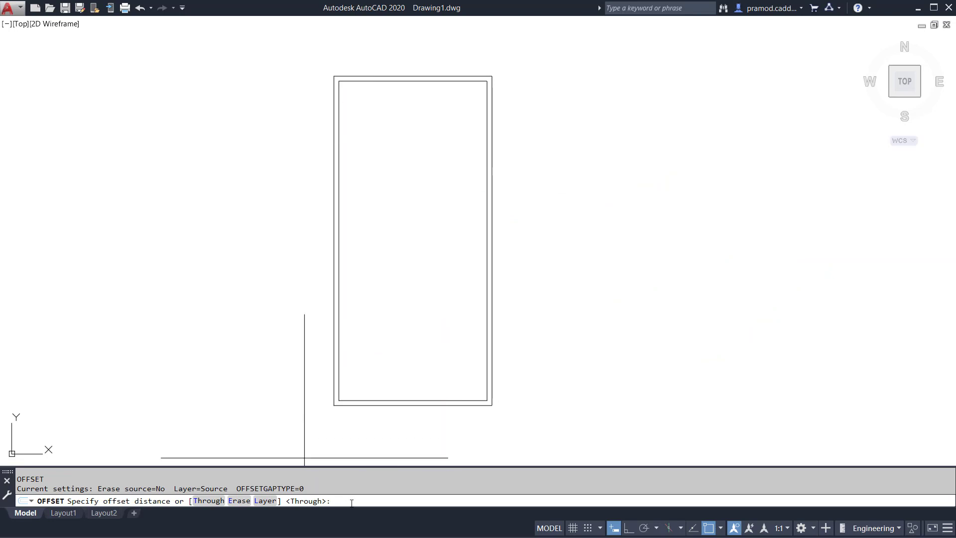
{"action": "key", "text": "Return"}
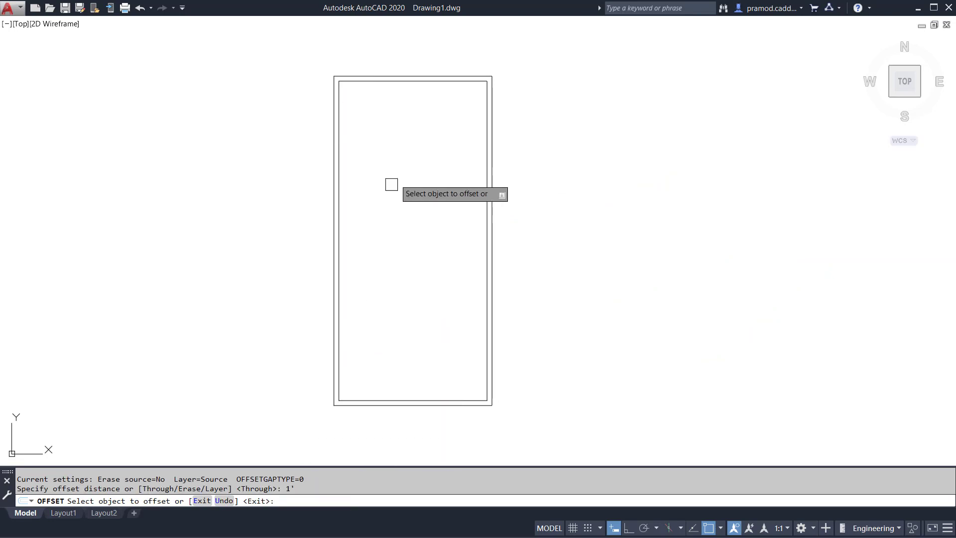
{"action": "left_click", "coordinate": [410, 81]}
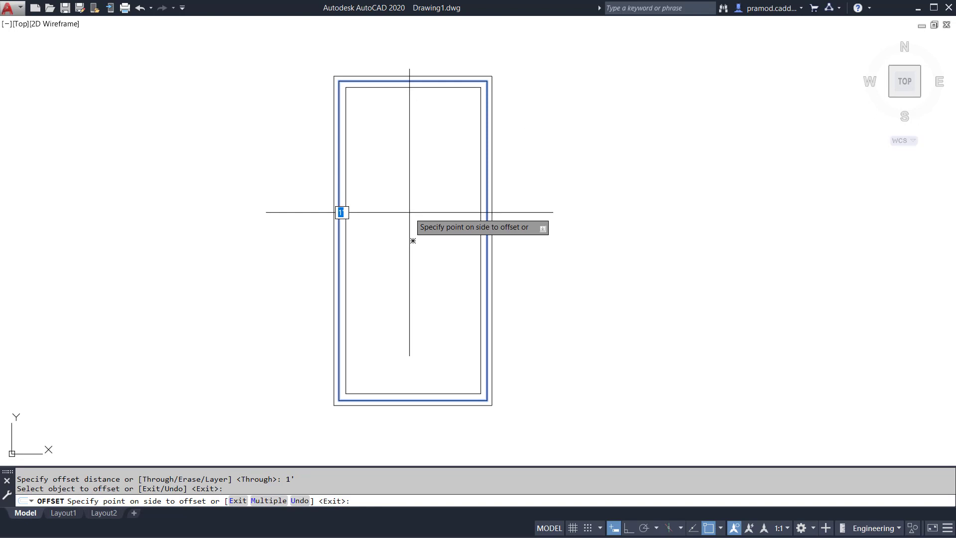
{"action": "key", "text": "Escape"}
{"action": "key", "text": "Escape"}
{"action": "key", "text": "Escape"}
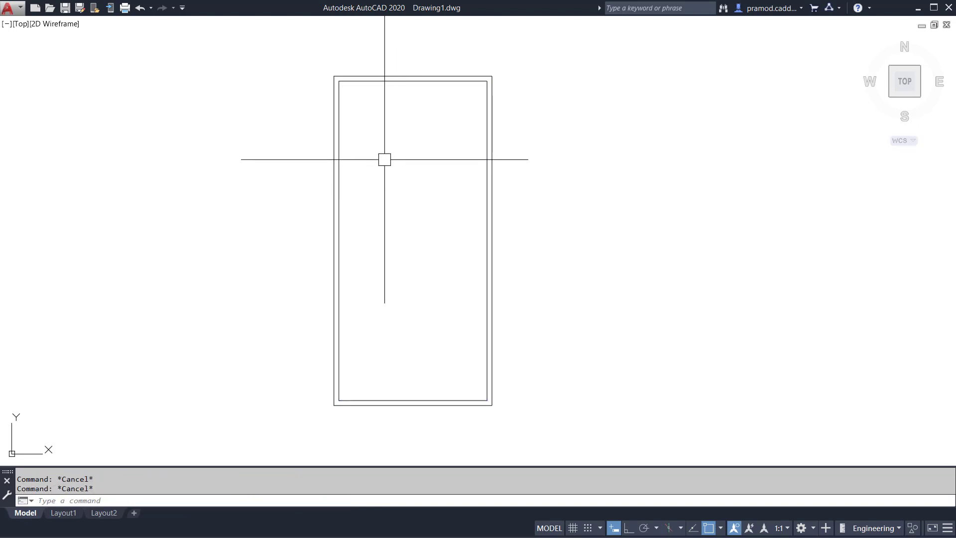
Explode the outer and inner wall rectangles into separate lines.
{"action": "type", "text": "x"}
{"action": "key", "text": "Return"}
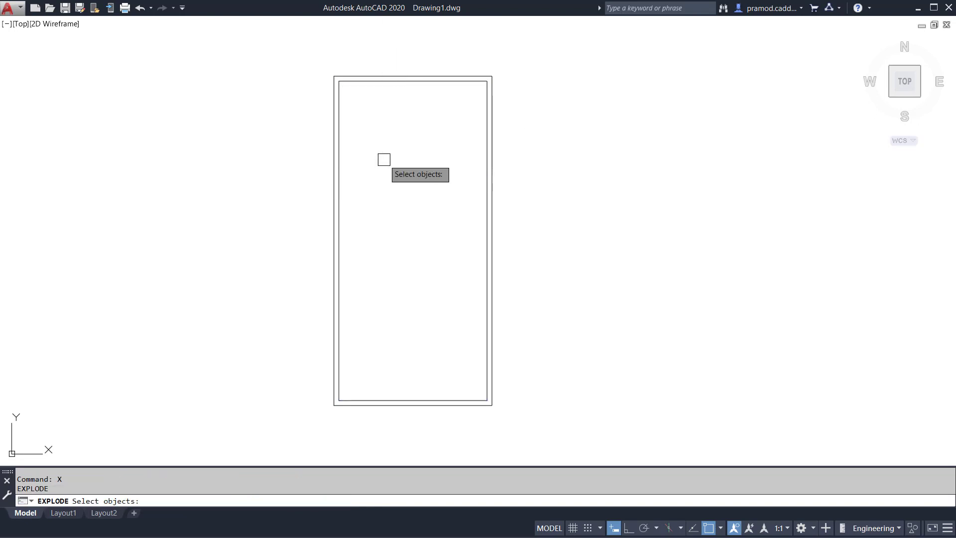
{"action": "left_click", "coordinate": [381, 118]}
{"action": "left_click", "coordinate": [363, 49]}
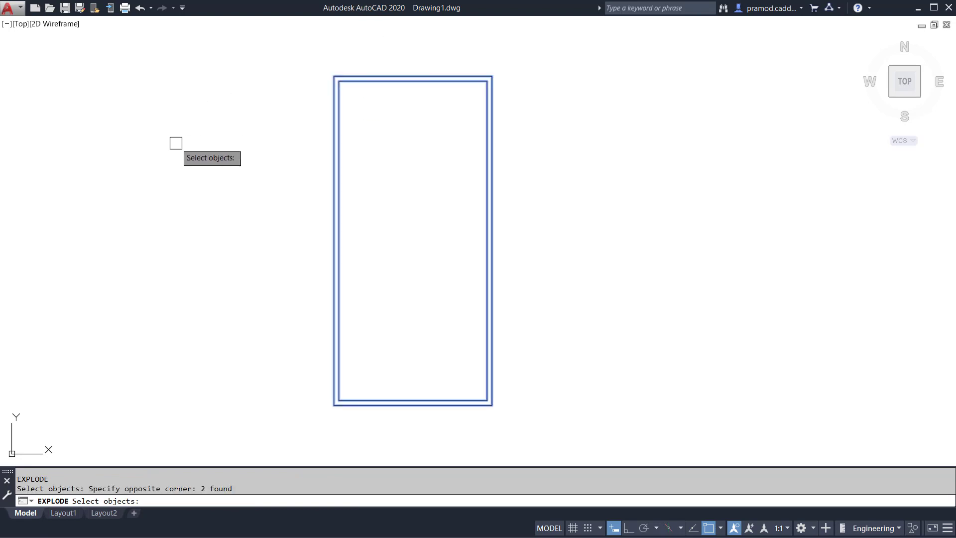
{"action": "key", "text": "Return"}
{"action": "left_click", "coordinate": [356, 83]}
{"action": "left_click", "coordinate": [339, 103]}
{"action": "key", "text": "Escape"}
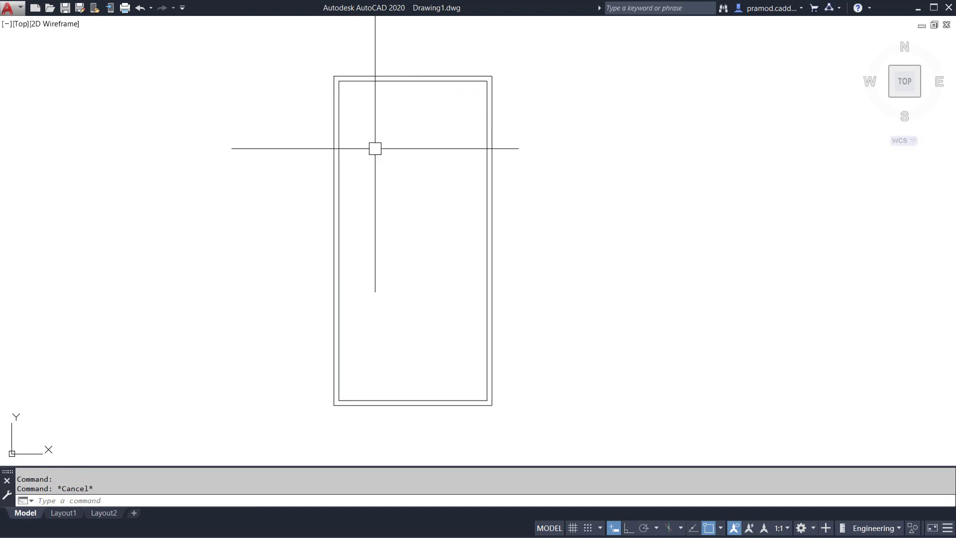
{"action": "key", "text": "Escape"}
{"action": "key", "text": "ctrl+2"}
{"action": "left_click_drag", "start_coordinate": [340, 85], "coordinate": [410, 169], "text": "ctrl"}
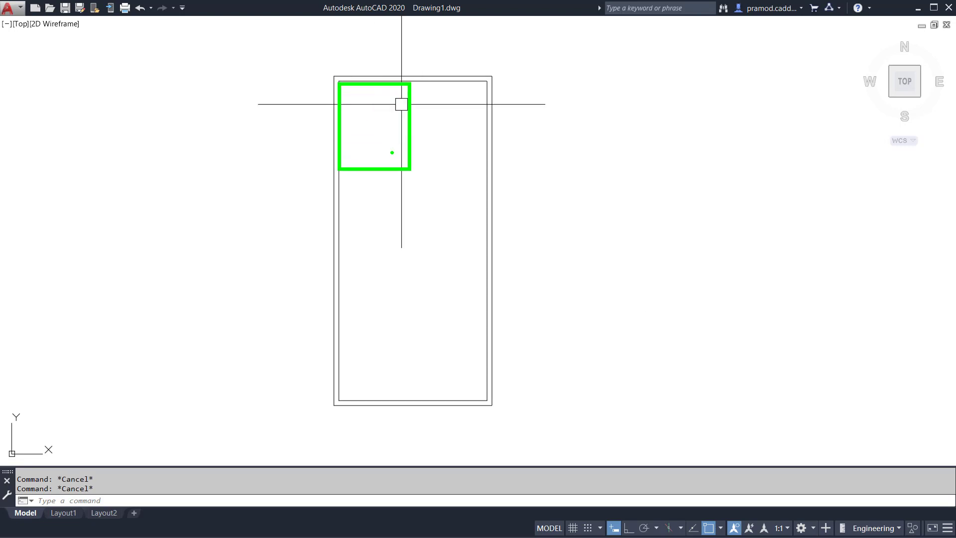
{"action": "key", "text": "Escape"}
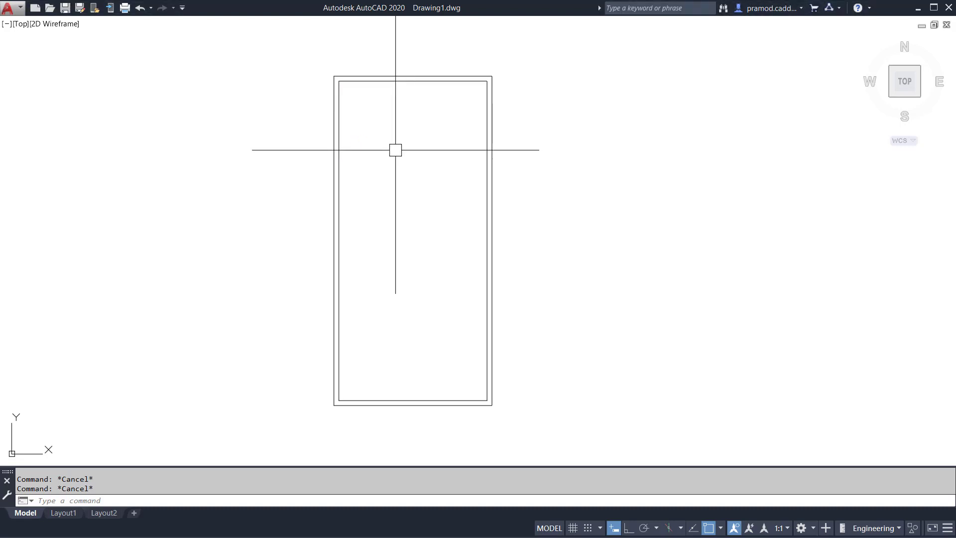
Offset the top inner wall line 13' downward and the left inner wall line 11' to the right to bound the first room.
{"action": "type", "text": "o"}
{"action": "key", "text": "Return"}
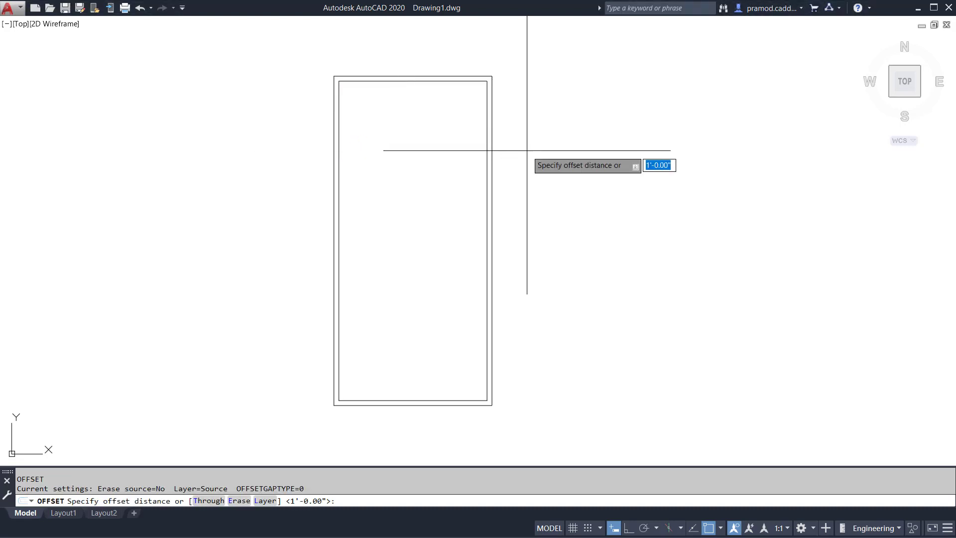
{"action": "type", "text": "13'"}
{"action": "key", "text": "Return"}
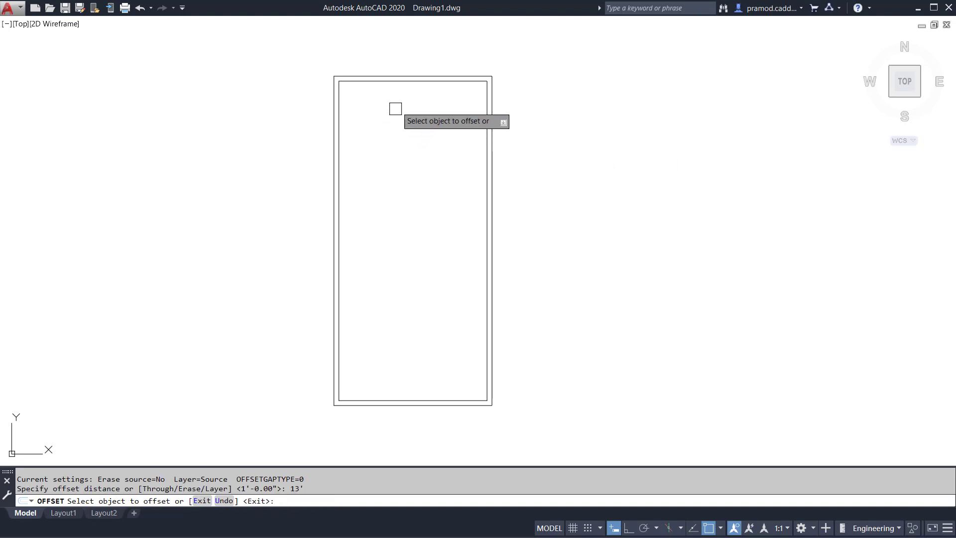
{"action": "left_click", "coordinate": [398, 81]}
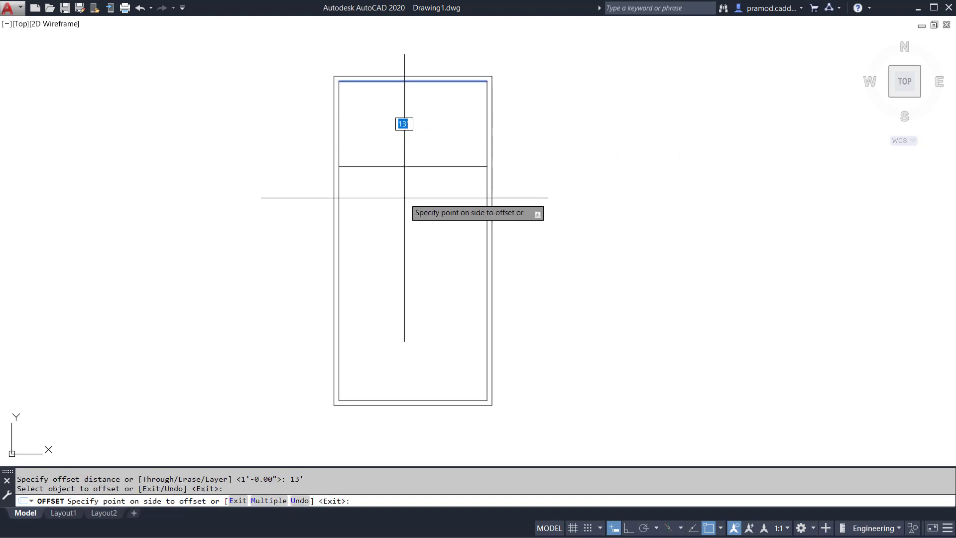
{"action": "left_click", "coordinate": [405, 200]}
{"action": "left_click", "coordinate": [339, 124]}
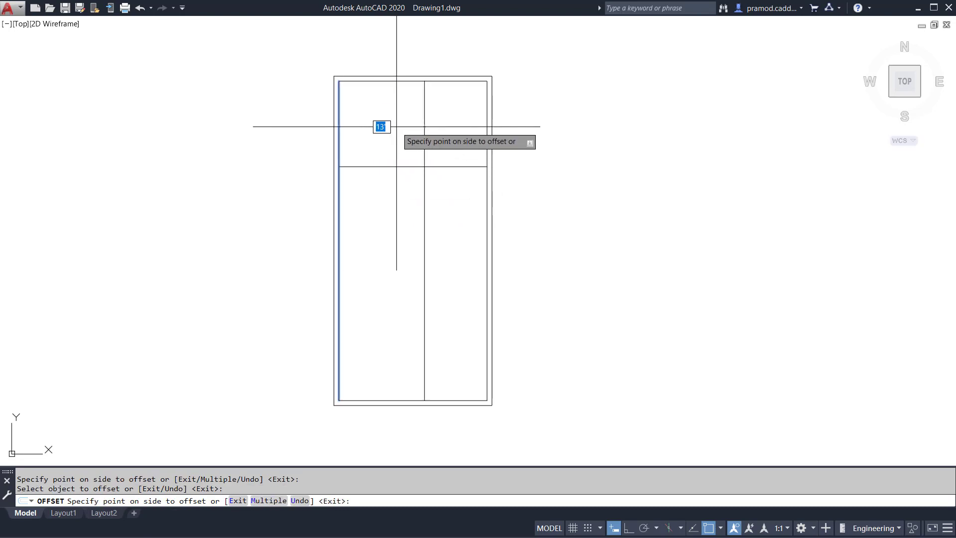
{"action": "type", "text": "12"}
{"action": "key", "text": "Return"}
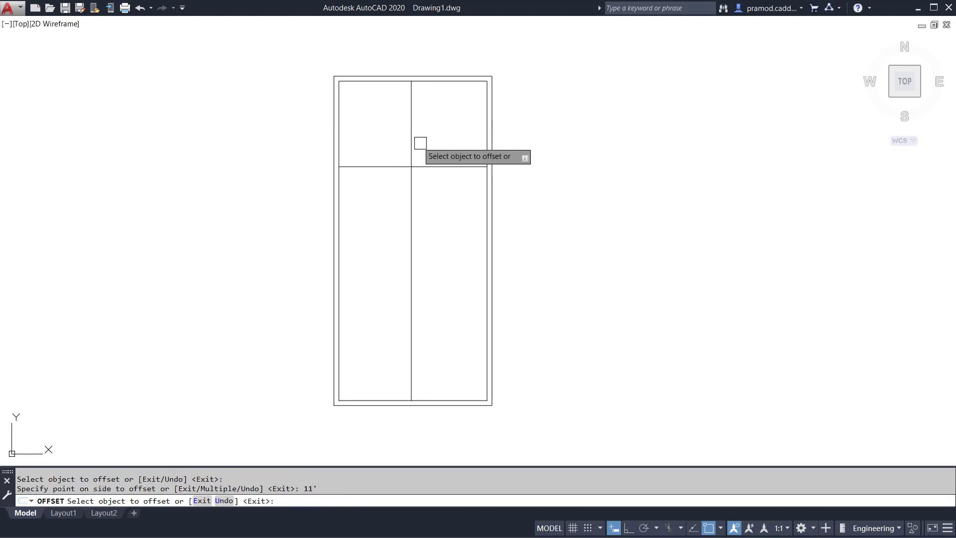
Offset the vertical room line 4.5" to the right and the horizontal room line 4.5" downward to give both partitions thickness.
{"action": "left_click", "coordinate": [412, 115]}
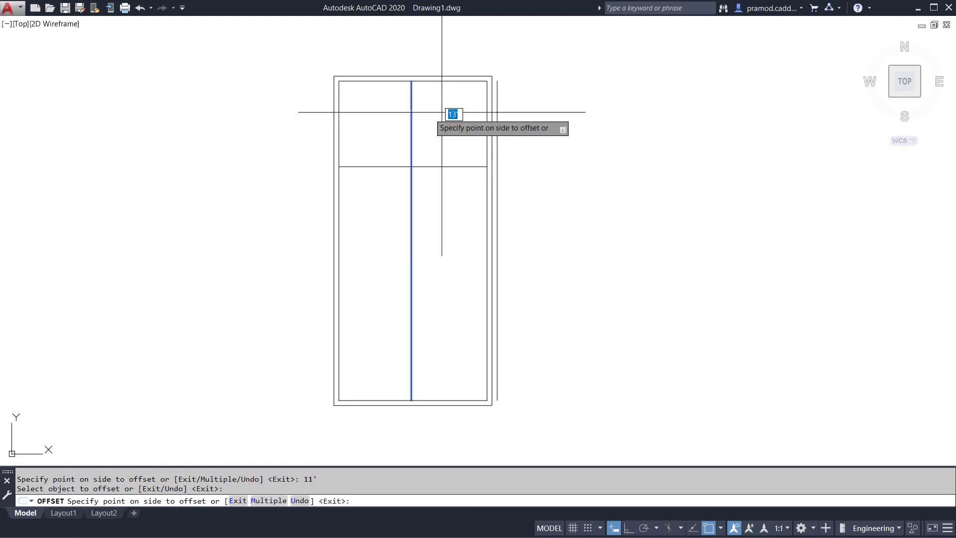
{"action": "type", "text": "4.5"}
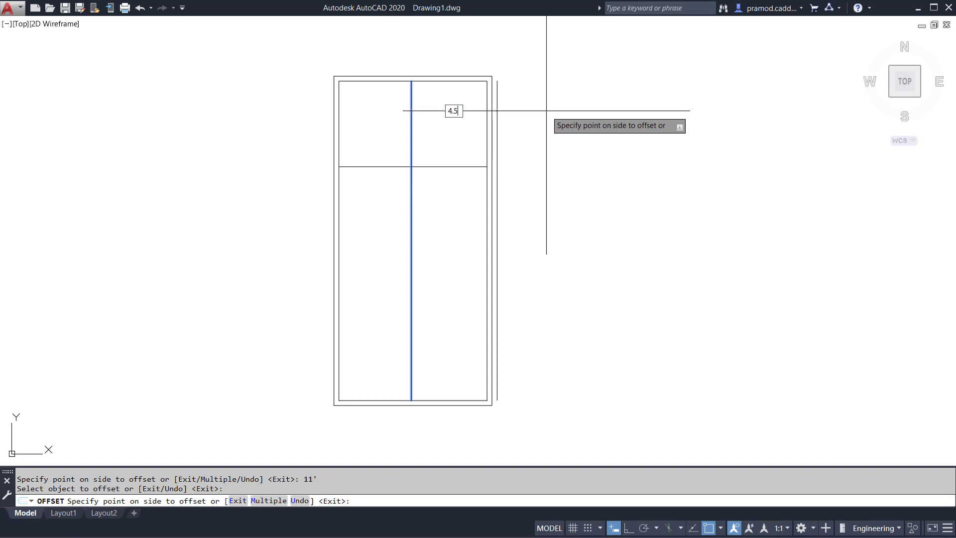
{"action": "key", "text": "Return"}
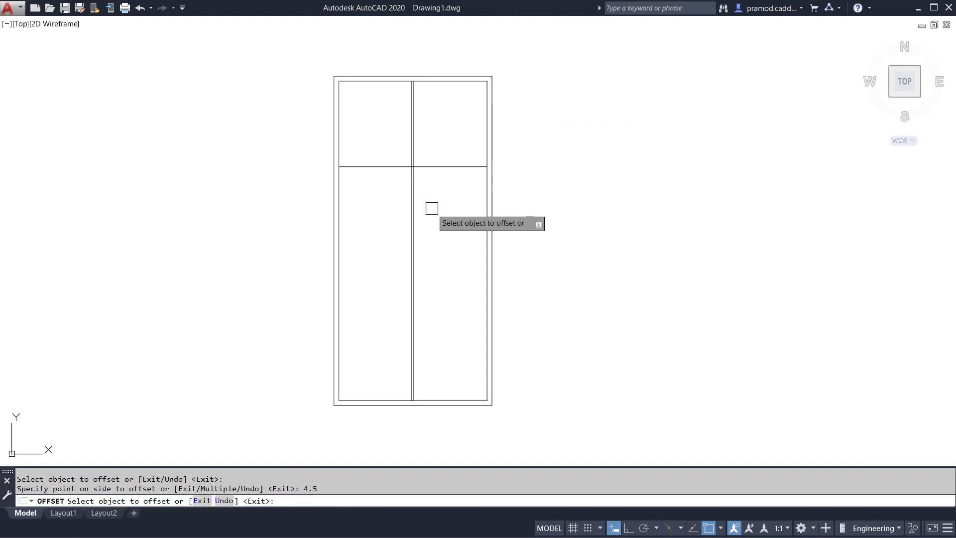
{"action": "left_click", "coordinate": [437, 165]}
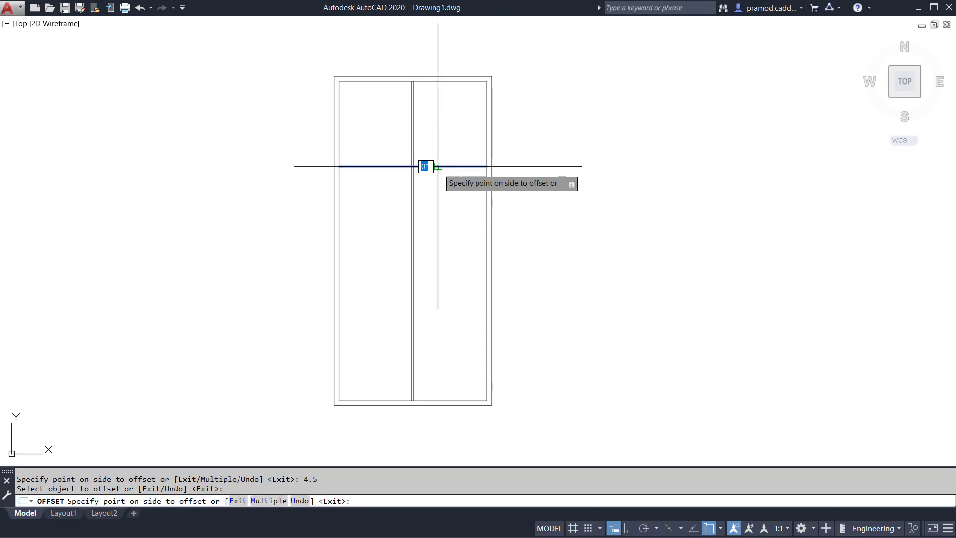
{"action": "type", "text": "4.5"}
{"action": "key", "text": "Return"}
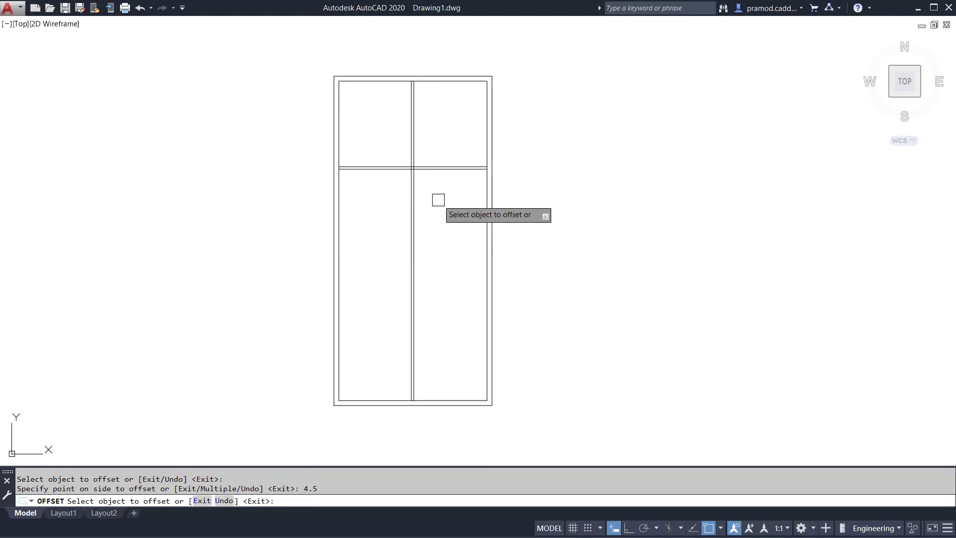
{"action": "key", "text": "Escape"}
Trim away the part of the horizontal partition lines to the right of the vertical partition.
{"action": "type", "text": "tr"}
{"action": "key", "text": "Return"}
{"action": "left_click", "coordinate": [458, 225]}
{"action": "left_click", "coordinate": [454, 121]}
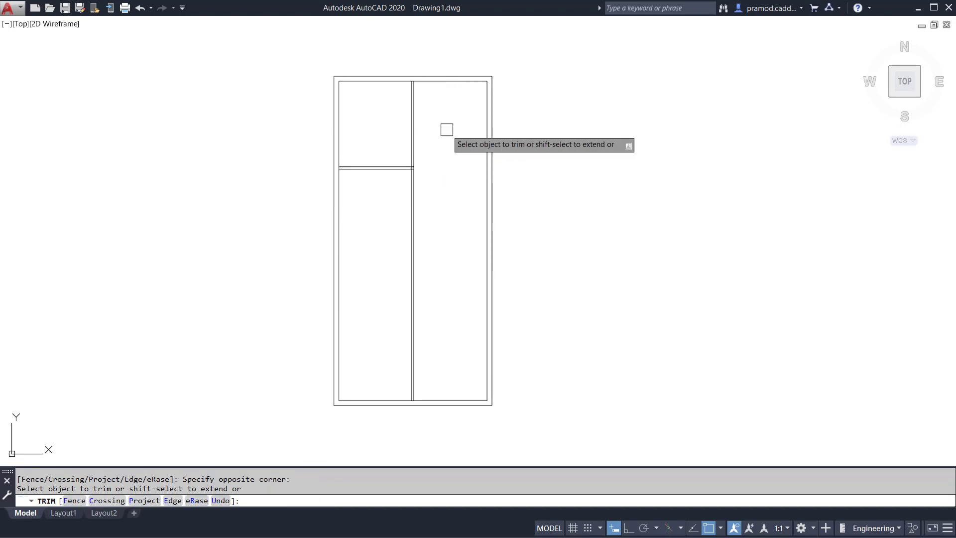
{"action": "scroll", "coordinate": [447, 129], "scroll_direction": "up", "scroll_amount": 5}
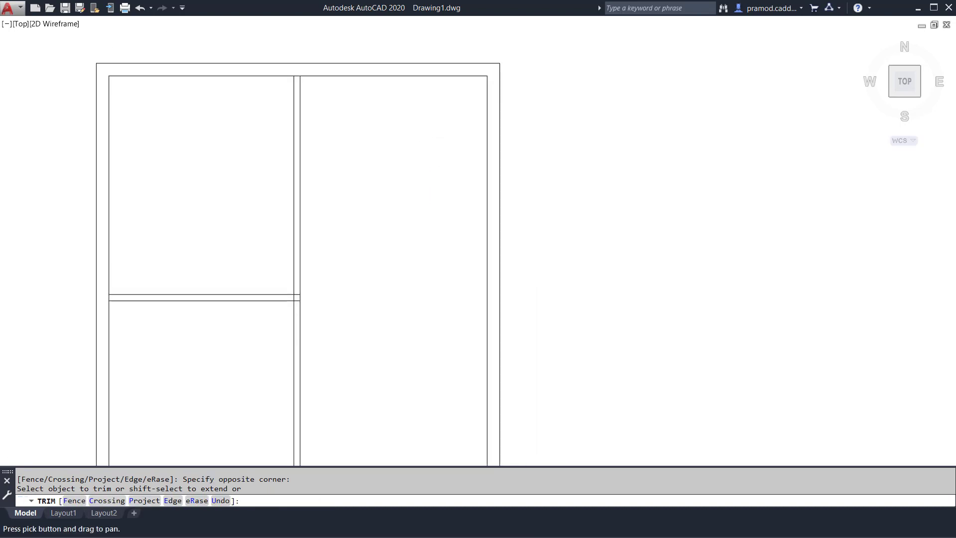
{"action": "key", "text": "Escape"}
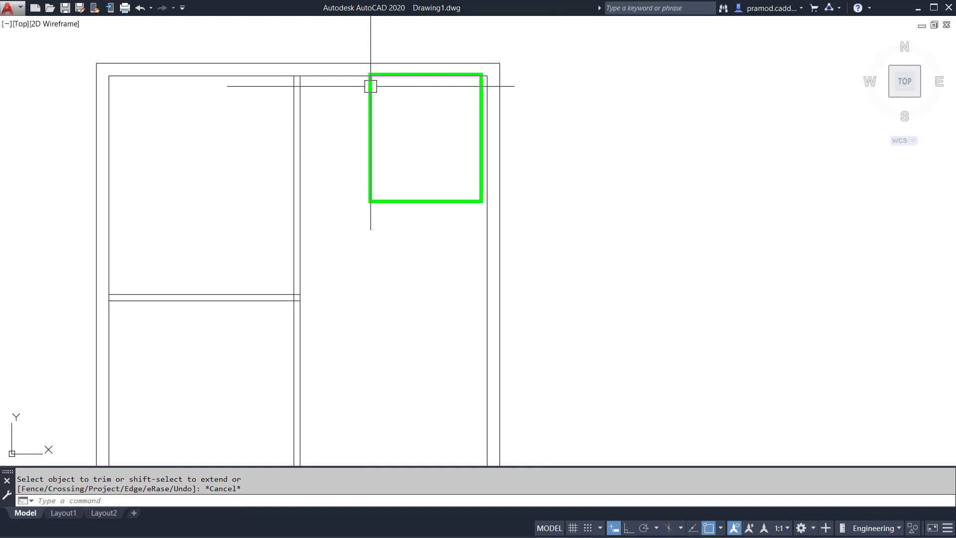
{"action": "mouse_move", "coordinate": [302, 191]}
{"action": "left_mouse_down", "text": "ctrl"}
{"action": "mouse_move", "coordinate": [459, 376]}
{"action": "mouse_move", "coordinate": [492, 387]}
{"action": "mouse_move", "coordinate": [489, 394]}
{"action": "left_mouse_up", "text": "ctrl"}
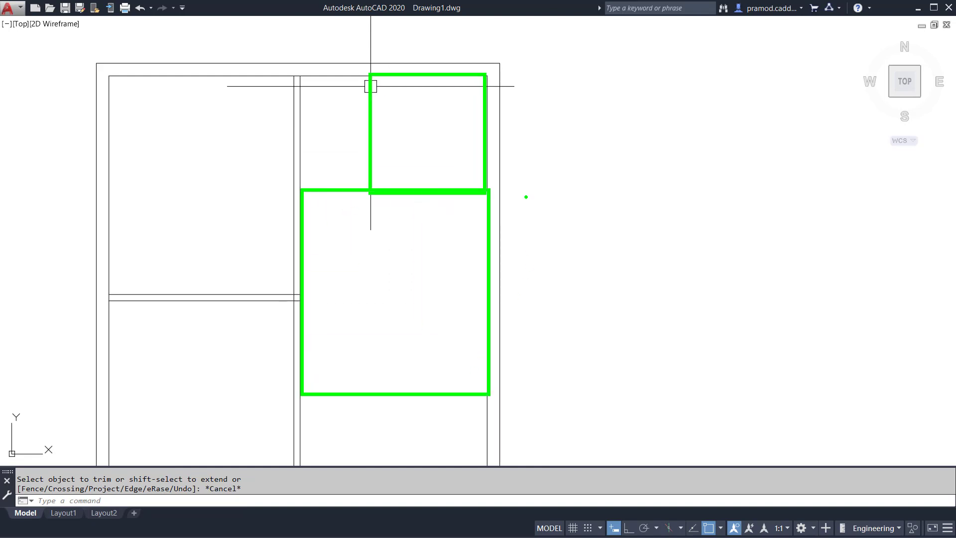
{"action": "key", "text": "Escape"}
{"action": "key", "text": "Escape"}
{"action": "key", "text": "Escape"}
Offset the top inner wall line 7' downward and the resulting line another 4.5" to form a second horizontal partition.
{"action": "type", "text": "o"}
{"action": "key", "text": "Return"}
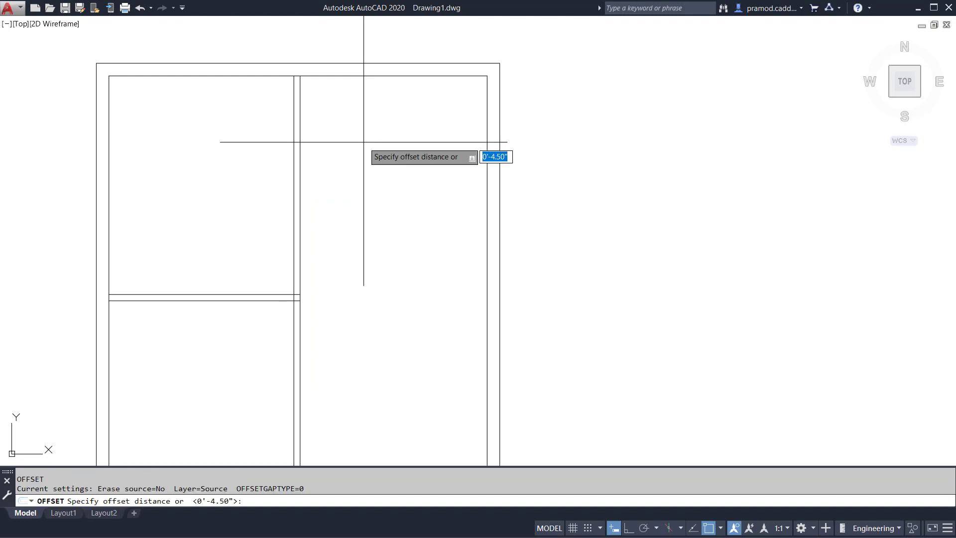
{"action": "type", "text": "7'"}
{"action": "key", "text": "Return"}
{"action": "left_click", "coordinate": [410, 76]}
{"action": "left_click", "coordinate": [405, 234]}
{"action": "left_click", "coordinate": [404, 194]}
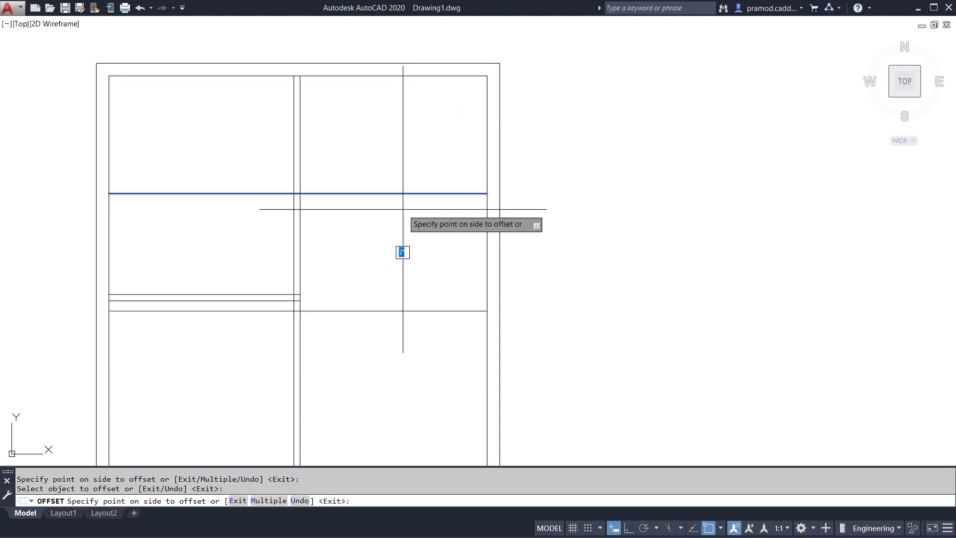
{"action": "type", "text": "4.5"}
{"action": "key", "text": "Return"}
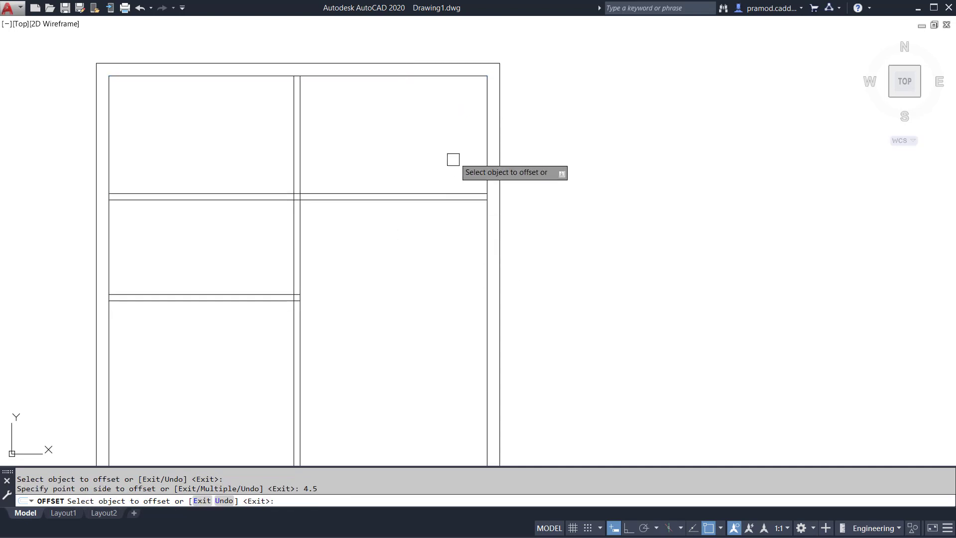
Offset the right inner wall line 5' to the left and the resulting line another 4.5" to form a vertical partition.
{"action": "left_click", "coordinate": [486, 137]}
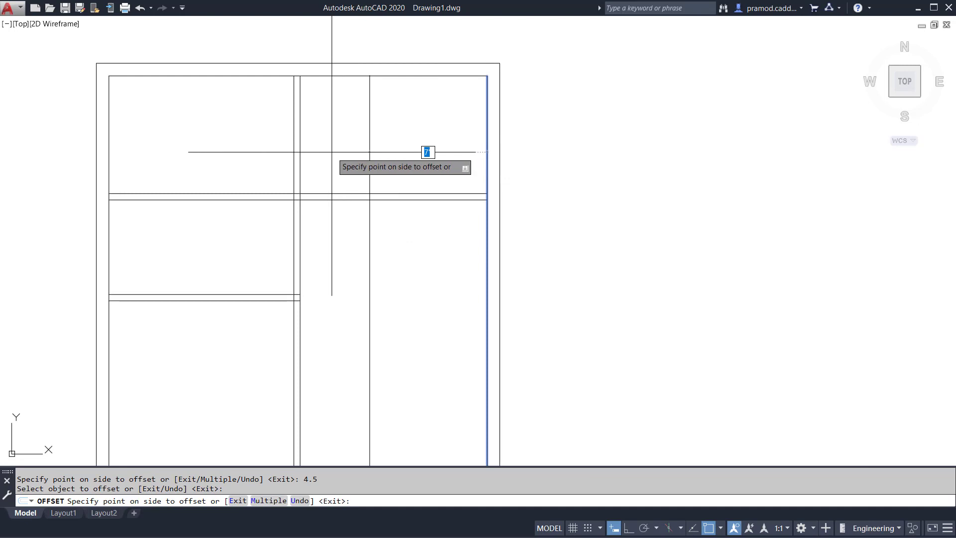
{"action": "type", "text": "5'"}
{"action": "key", "text": "Return"}
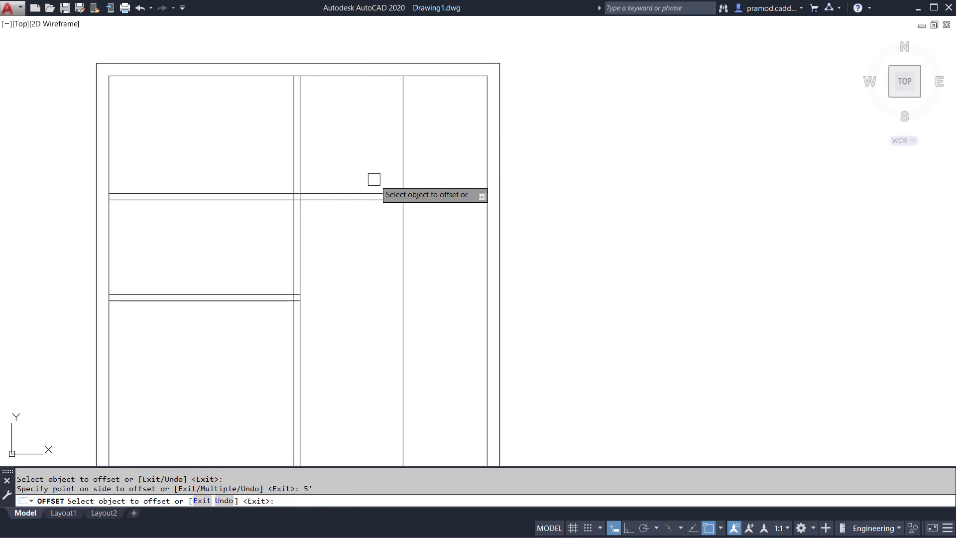
{"action": "left_click", "coordinate": [403, 149]}
{"action": "type", "text": "4.5"}
{"action": "key", "text": "Return"}
{"action": "key", "text": "Escape"}
Trim the new vertical partition below the upper horizontal partition, and that horizontal partition to the left of the central wall.
{"action": "type", "text": "tr"}
{"action": "key", "text": "Return"}
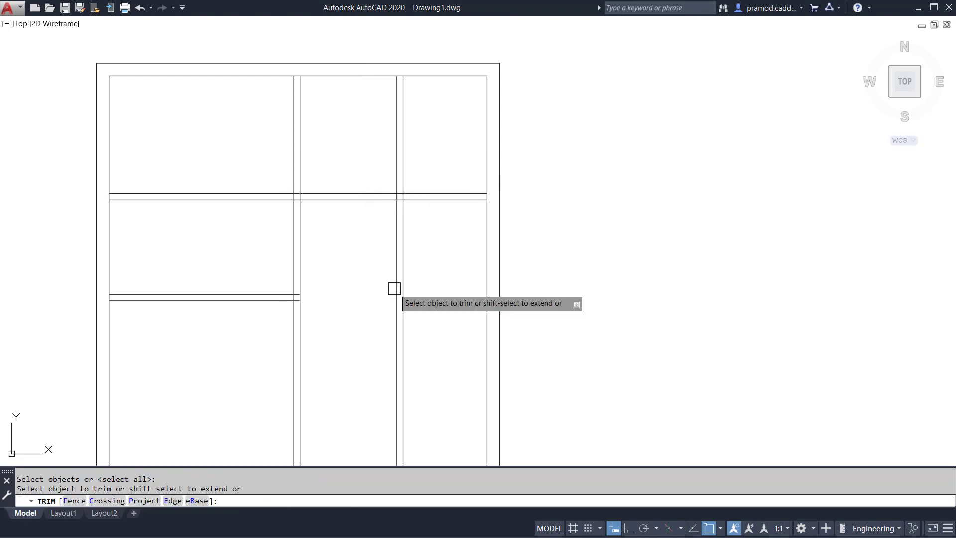
{"action": "left_click", "coordinate": [438, 237]}
{"action": "left_click", "coordinate": [332, 317]}
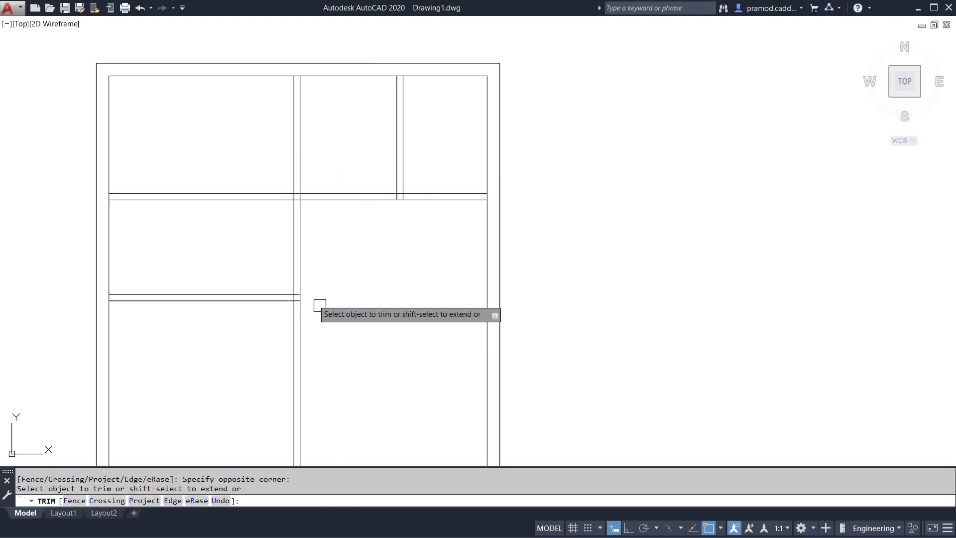
{"action": "left_click", "coordinate": [254, 258]}
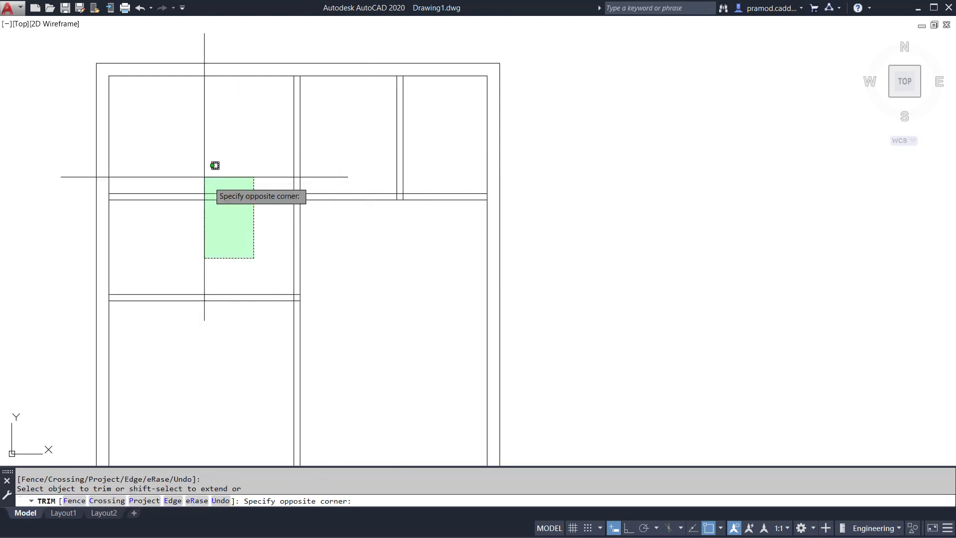
{"action": "left_click", "coordinate": [190, 151]}
{"action": "key", "text": "Escape"}
Offset the lower line of the upper-right horizontal partition 12' downward and the resulting line another 4.5" to form the next partition.
{"action": "middle_click_drag", "start_coordinate": [398, 309], "coordinate": [398, 243]}
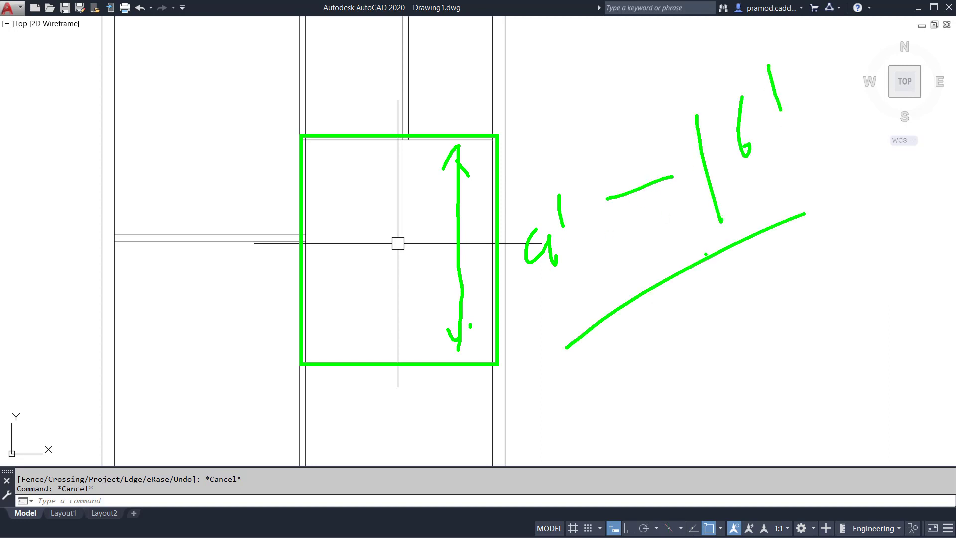
{"action": "key", "text": "Escape"}
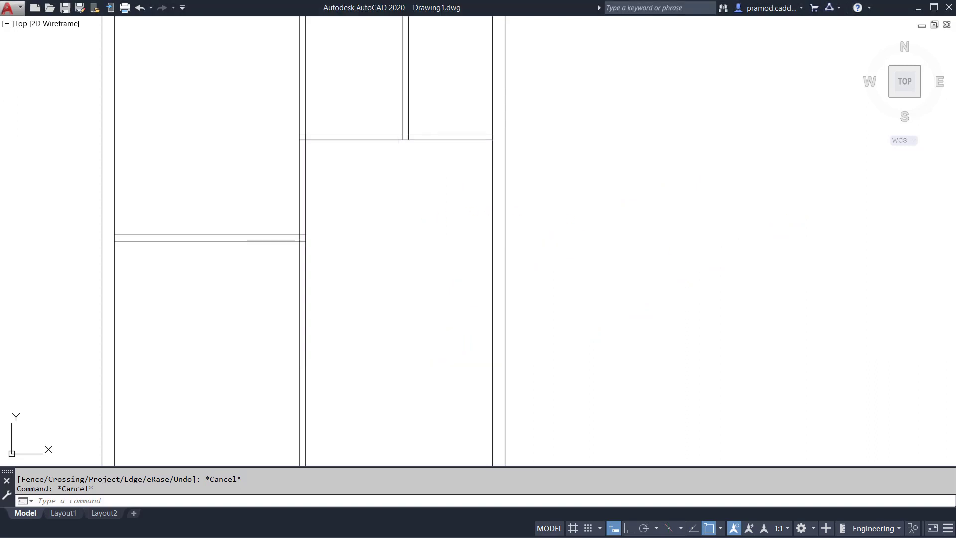
{"action": "key", "text": "Escape"}
{"action": "key", "text": "Return"}
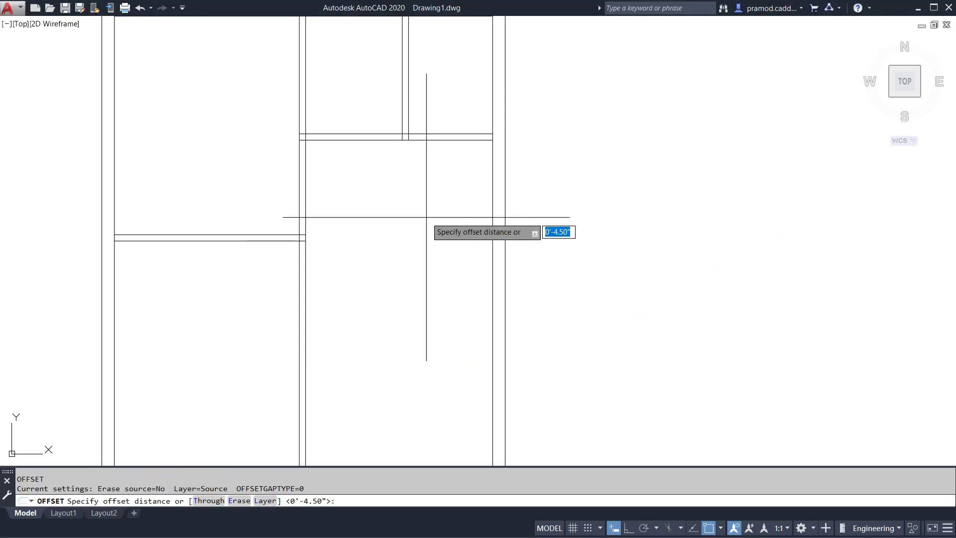
{"action": "type", "text": "12'"}
{"action": "key", "text": "Return"}
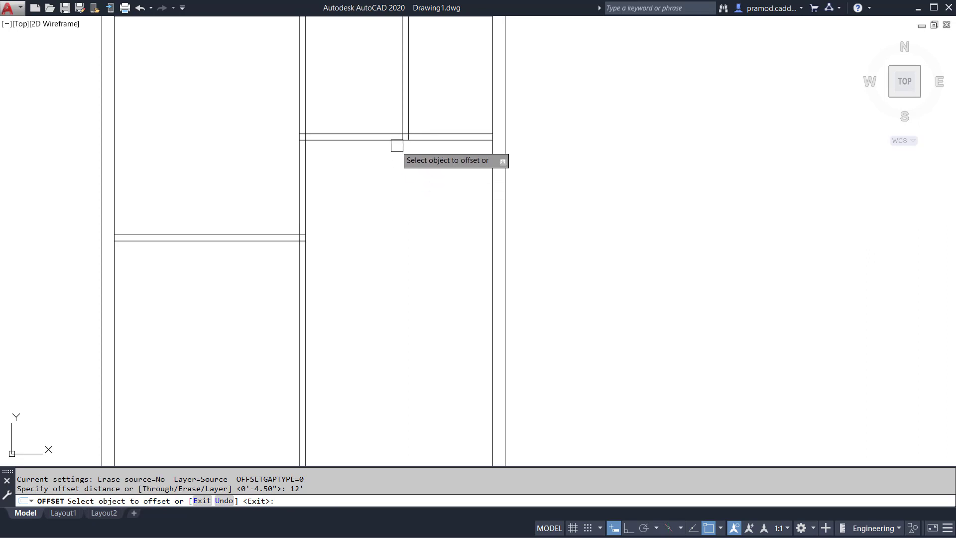
{"action": "left_click", "coordinate": [391, 141]}
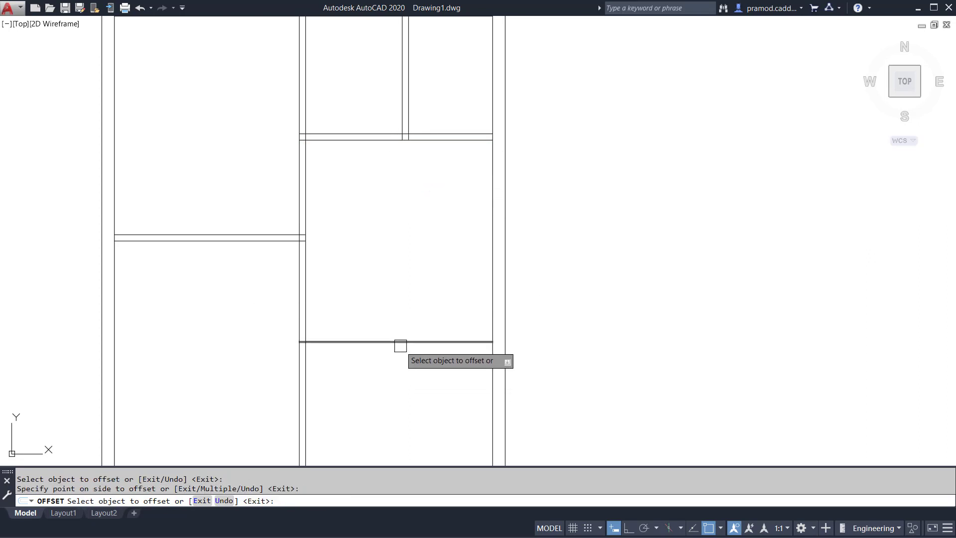
{"action": "key", "text": "Return"}
{"action": "scroll", "coordinate": [502, 313], "scroll_direction": "up", "scroll_amount": 2}
{"action": "scroll", "coordinate": [474, 317], "scroll_direction": "down", "scroll_amount": 4}
{"action": "middle_click_drag", "start_coordinate": [474, 316], "coordinate": [519, 311]}
{"action": "key", "text": "Escape"}
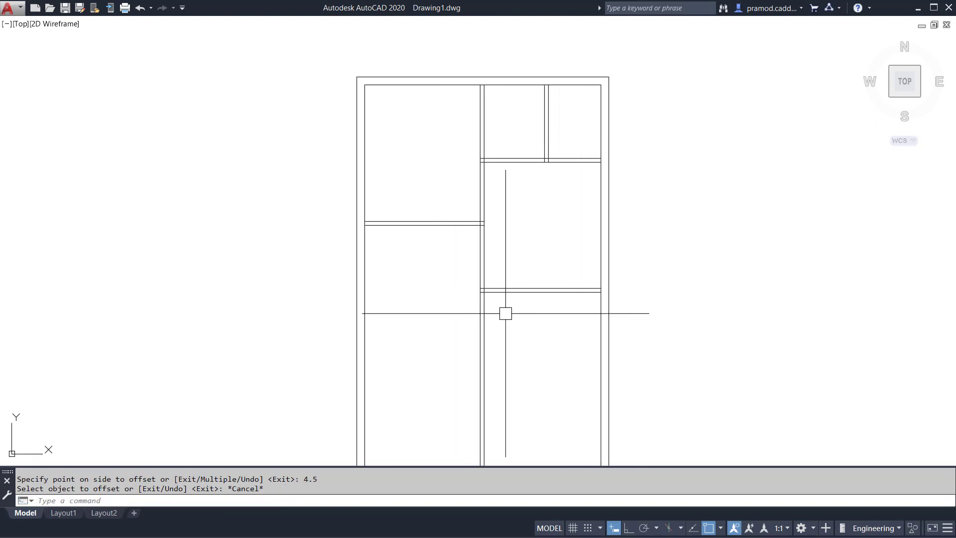
Extend both lines of the new lower-right horizontal partition leftward to the left inner wall.
{"action": "key", "text": "Escape"}
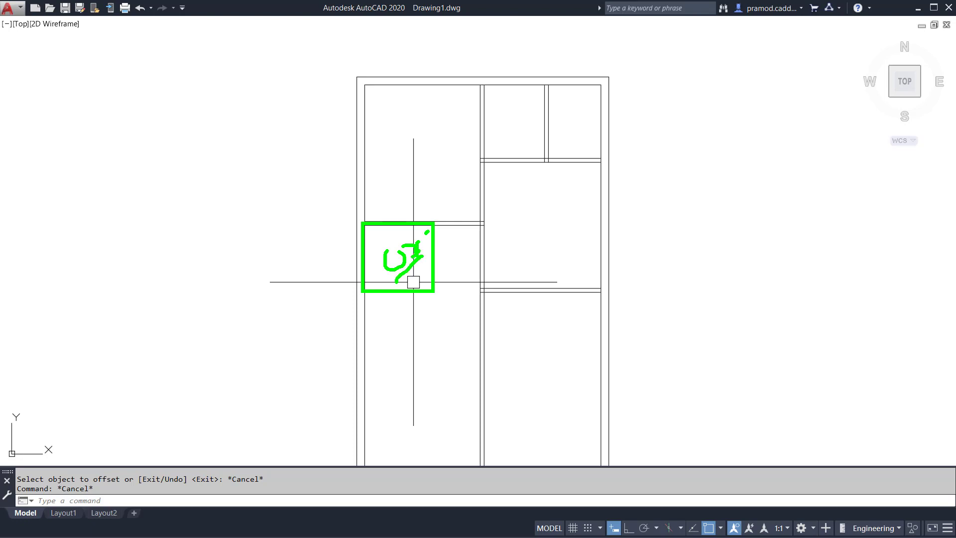
{"action": "key", "text": "Escape"}
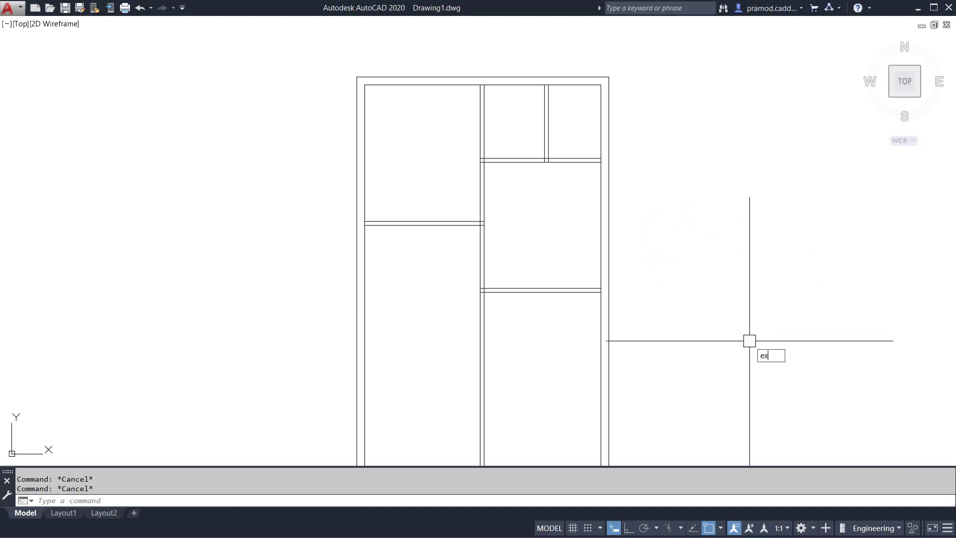
{"action": "key", "text": "Return"}
{"action": "key", "text": "Return"}
{"action": "scroll", "coordinate": [521, 317], "scroll_direction": "up", "scroll_amount": 2}
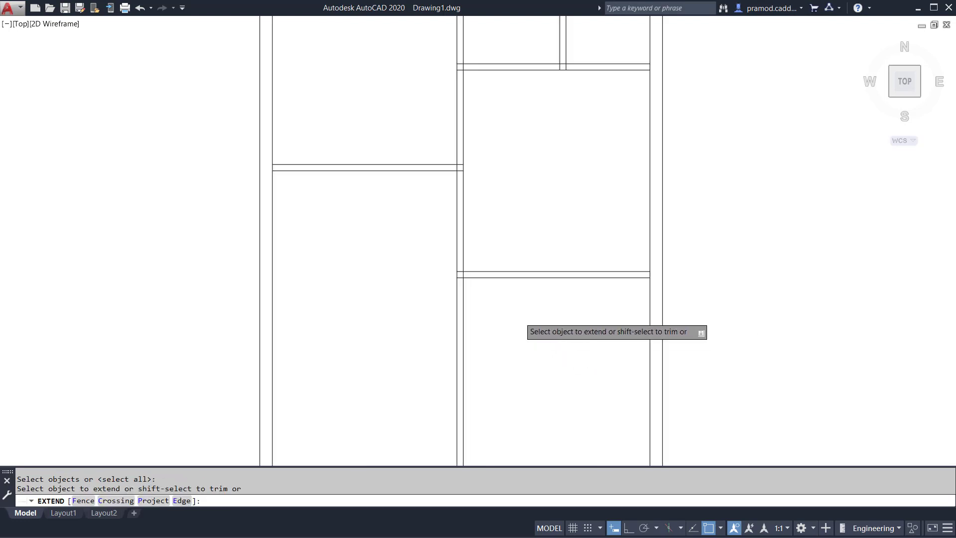
{"action": "left_click", "coordinate": [479, 276]}
{"action": "left_click", "coordinate": [477, 271]}
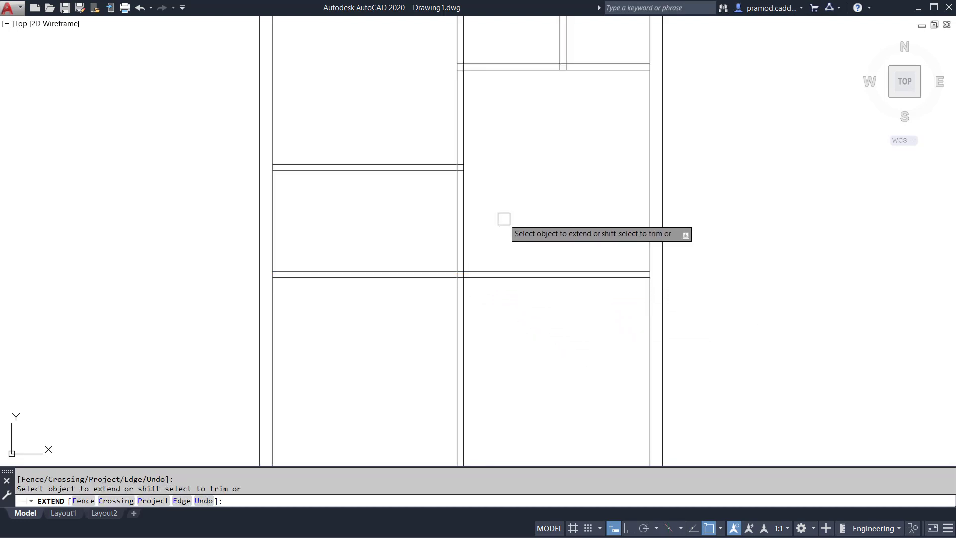
{"action": "key", "text": "Escape"}
{"action": "key", "text": "Escape"}
{"action": "key", "text": "Escape"}
Offset the left inner wall line 7' to the right.
{"action": "scroll", "coordinate": [361, 252], "scroll_direction": "down", "scroll_amount": 2}
{"action": "middle_click_drag", "start_coordinate": [361, 252], "coordinate": [382, 203]}
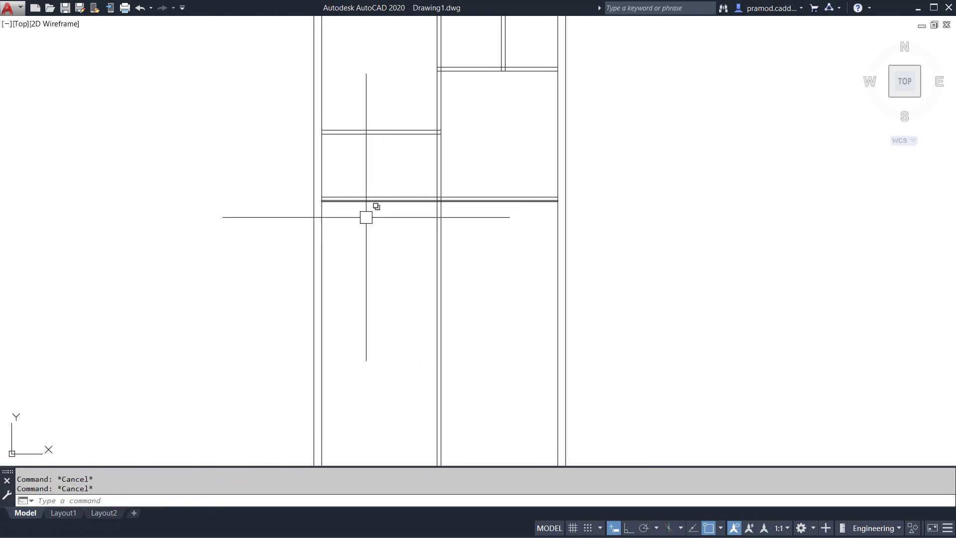
{"action": "left_click_drag", "start_coordinate": [361, 249], "coordinate": [407, 345], "text": "ctrl"}
{"action": "key", "text": "Escape"}
{"action": "type", "text": "o"}
{"action": "key", "text": "Return"}
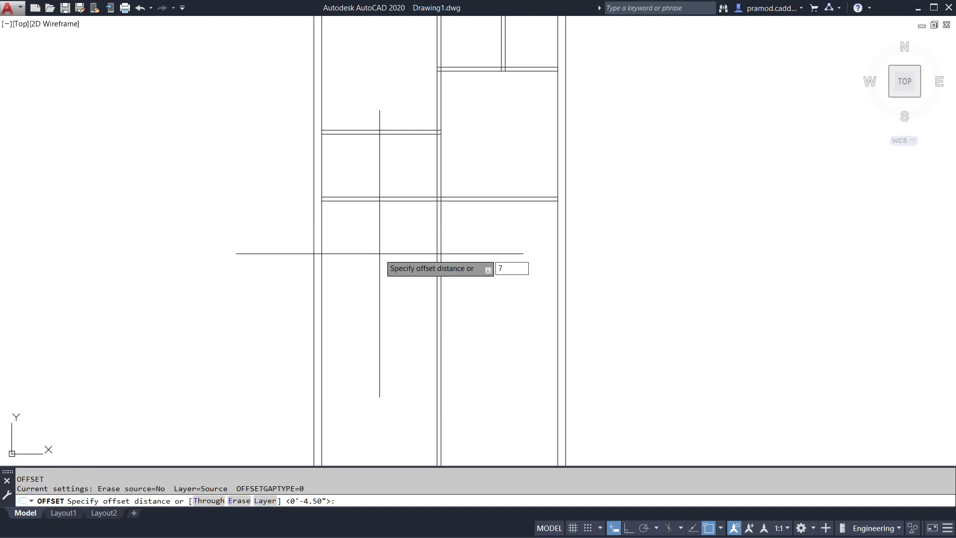
{"action": "type", "text": "7'"}
{"action": "key", "text": "Return"}
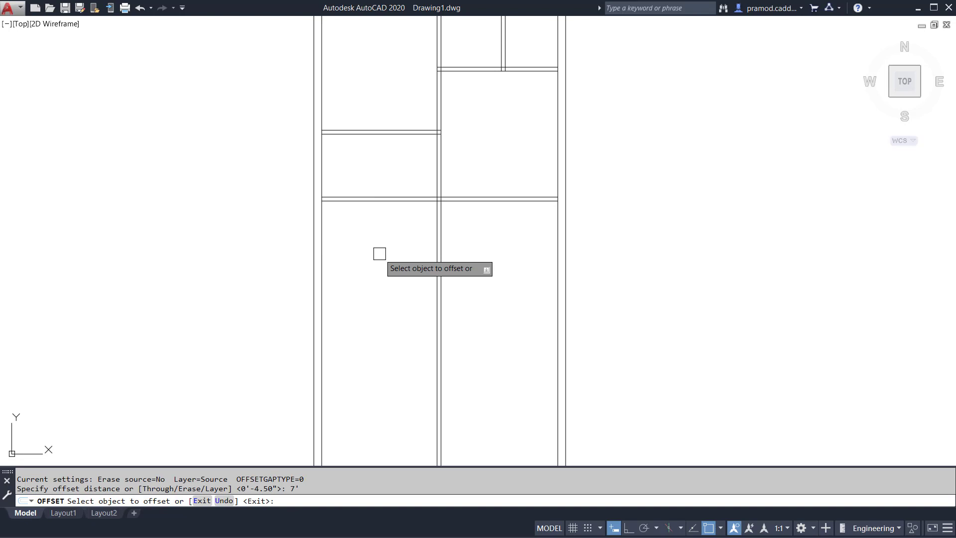
{"action": "left_click", "coordinate": [322, 255]}
{"action": "left_click", "coordinate": [394, 244]}
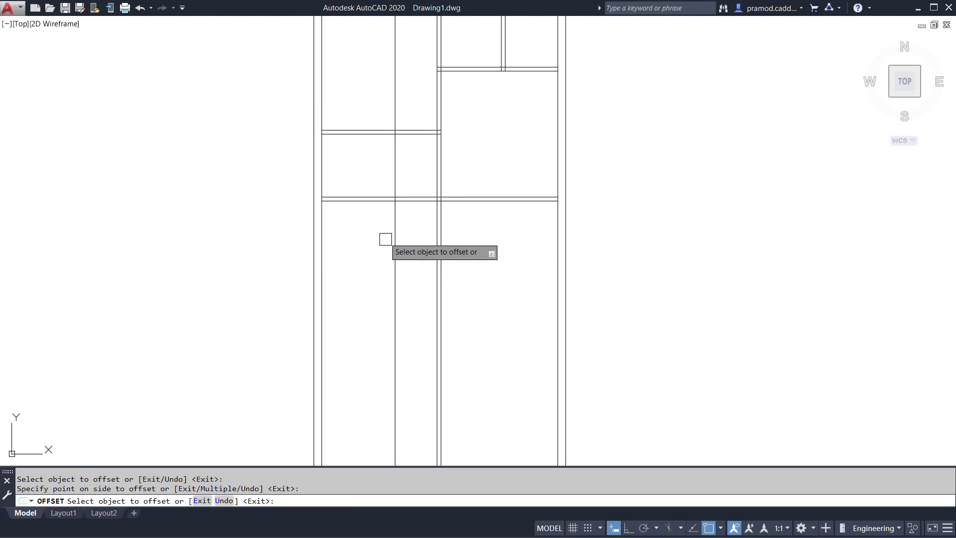
Offset the lower line of the full-width horizontal partition 12' downward and the resulting line another 4.5" to form a second full-width partition.
{"action": "left_click", "coordinate": [368, 201]}
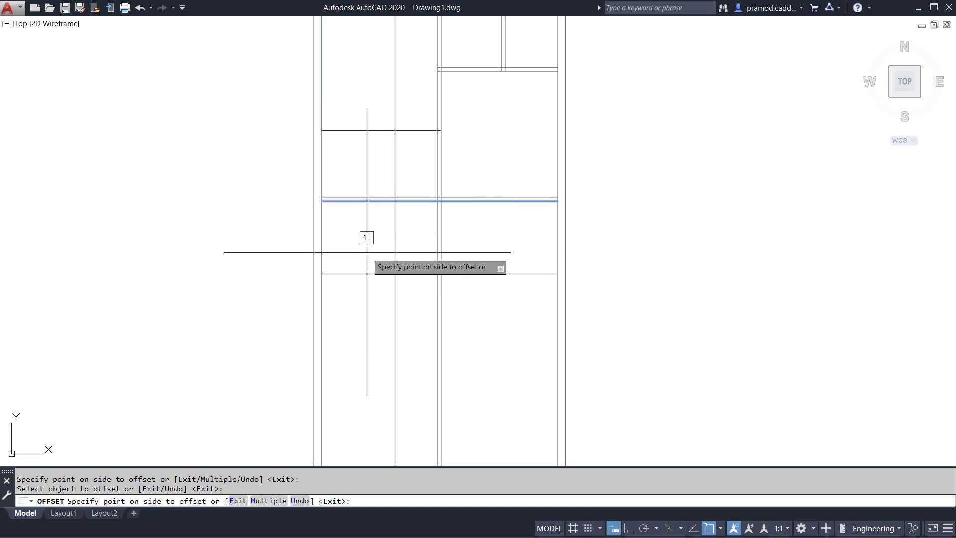
{"action": "key", "text": "Return"}
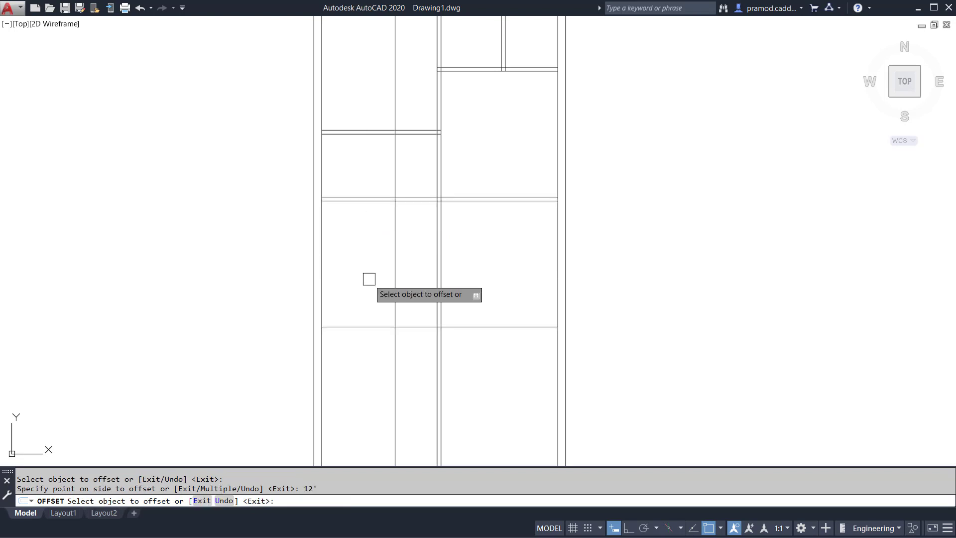
{"action": "left_click", "coordinate": [363, 326]}
{"action": "type", "text": "4.5"}
{"action": "key", "text": "Return"}
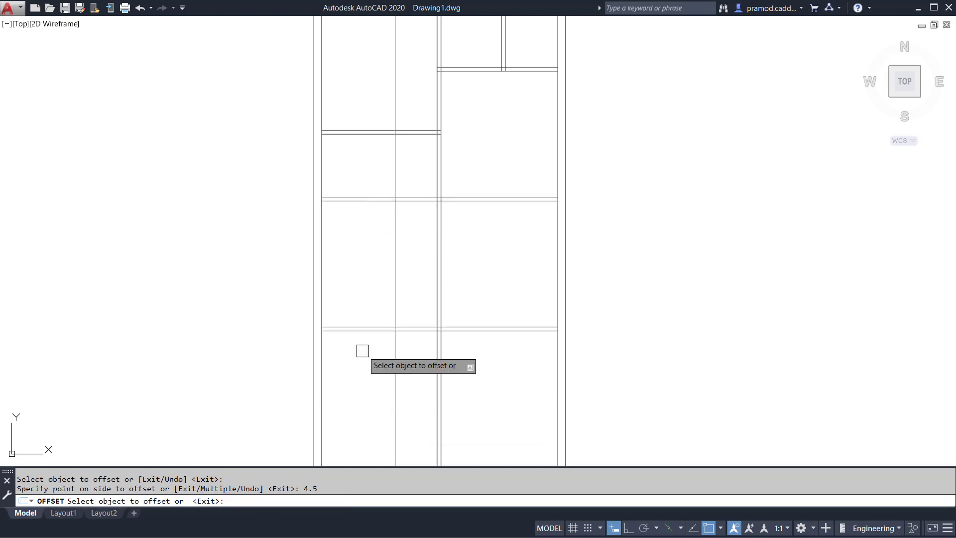
Offset the vertical line 7' from the left inner wall another 4.5" to the right to form a vertical partition.
{"action": "left_click", "coordinate": [395, 275]}
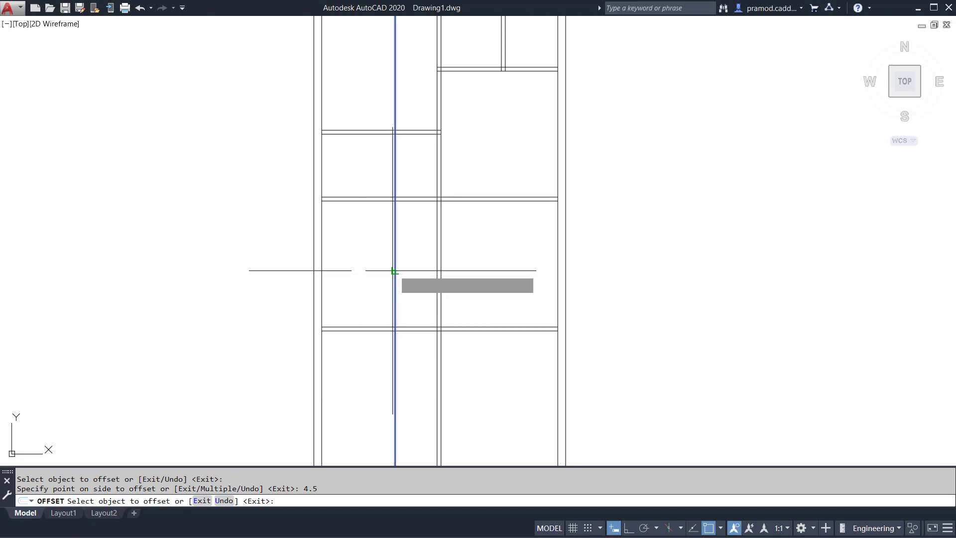
{"action": "type", "text": ".5"}
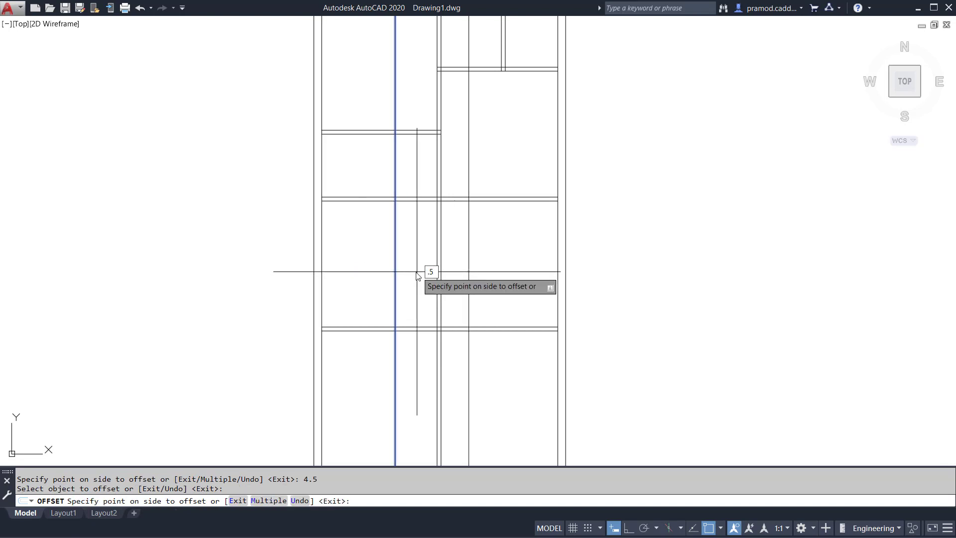
{"action": "key", "text": "Return"}
{"action": "key", "text": "Escape"}
{"action": "key", "text": "Escape"}
Trim the new left vertical partition below the lower full-width partition and above the upper one.
{"action": "key", "text": "Return"}
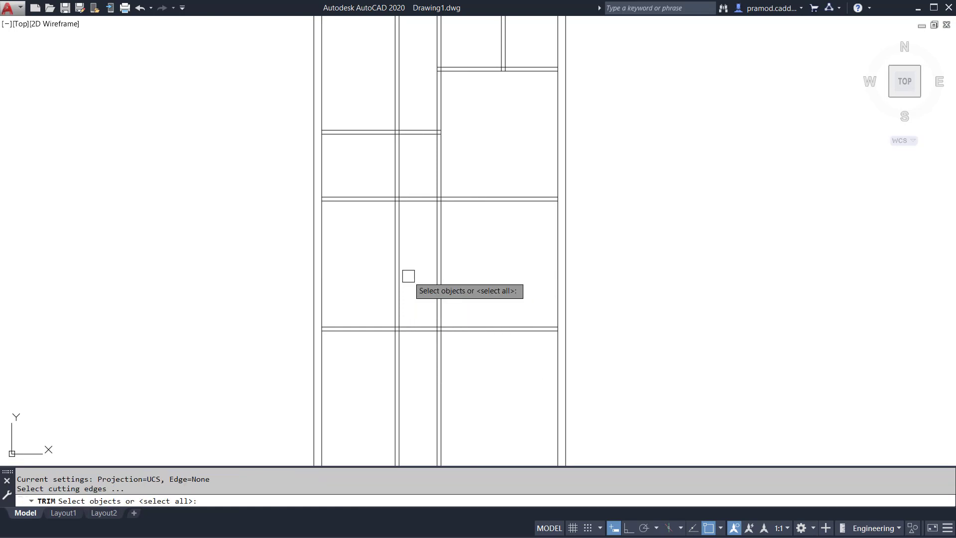
{"action": "left_click", "coordinate": [428, 199]}
{"action": "left_click", "coordinate": [413, 330]}
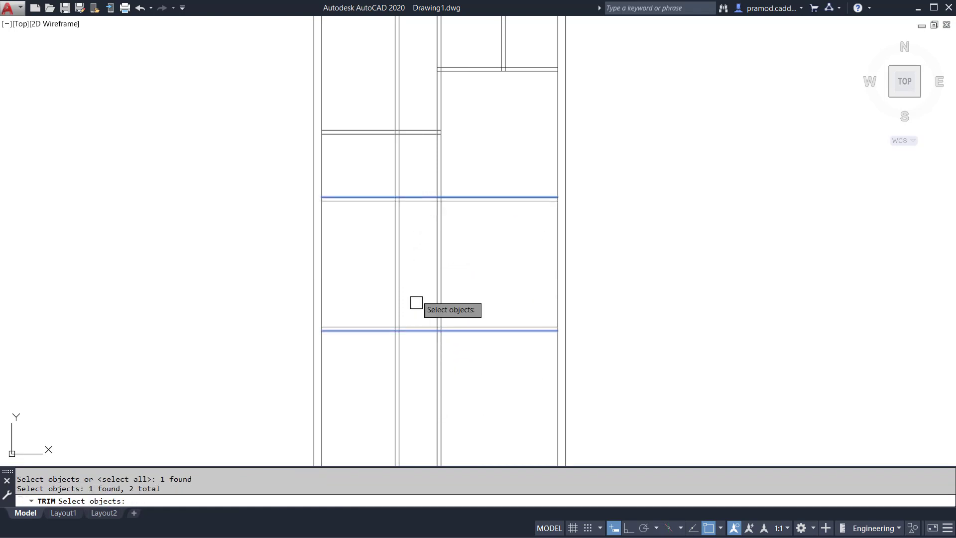
{"action": "key", "text": "Return"}
{"action": "left_click", "coordinate": [423, 359]}
{"action": "left_click", "coordinate": [386, 401]}
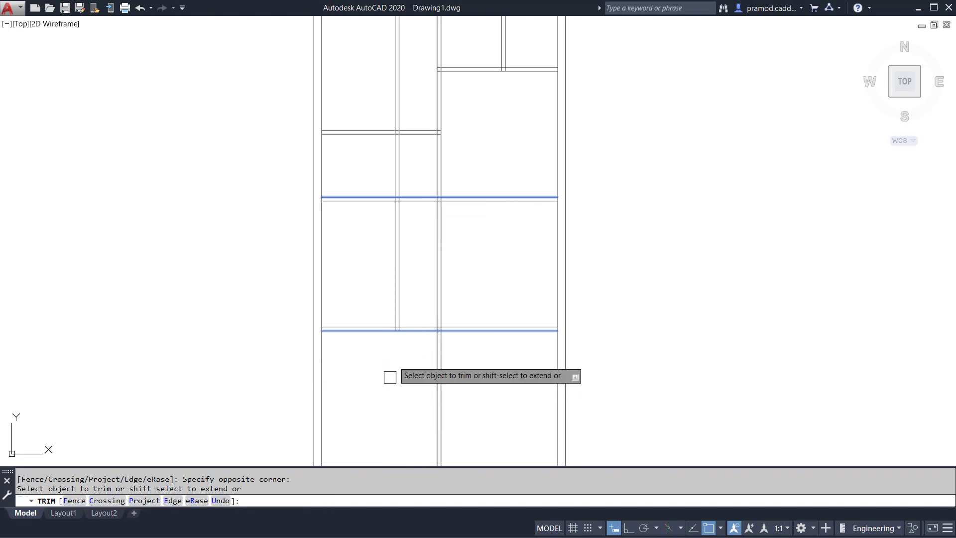
{"action": "left_click", "coordinate": [415, 181]}
{"action": "left_click", "coordinate": [390, 149]}
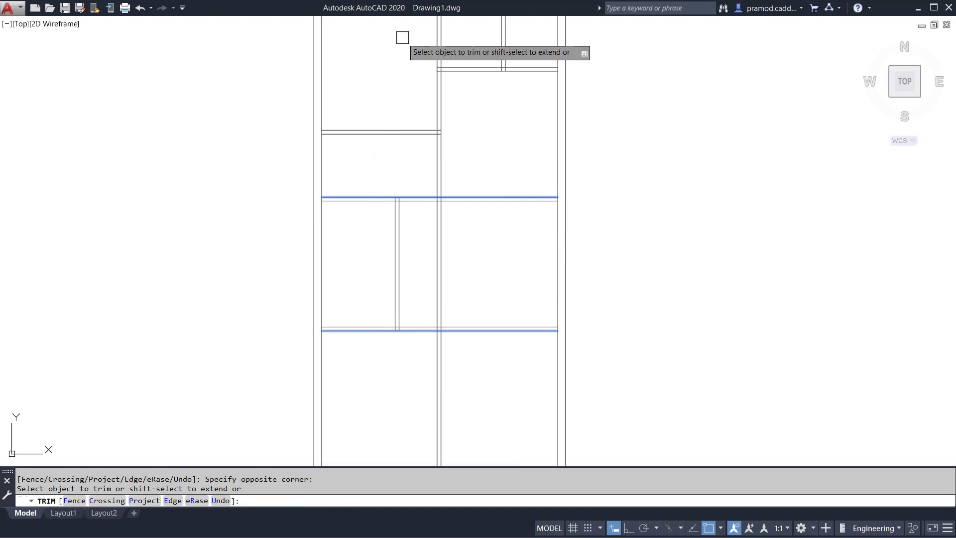
{"action": "key", "text": "Escape"}
{"action": "key", "text": "Escape"}
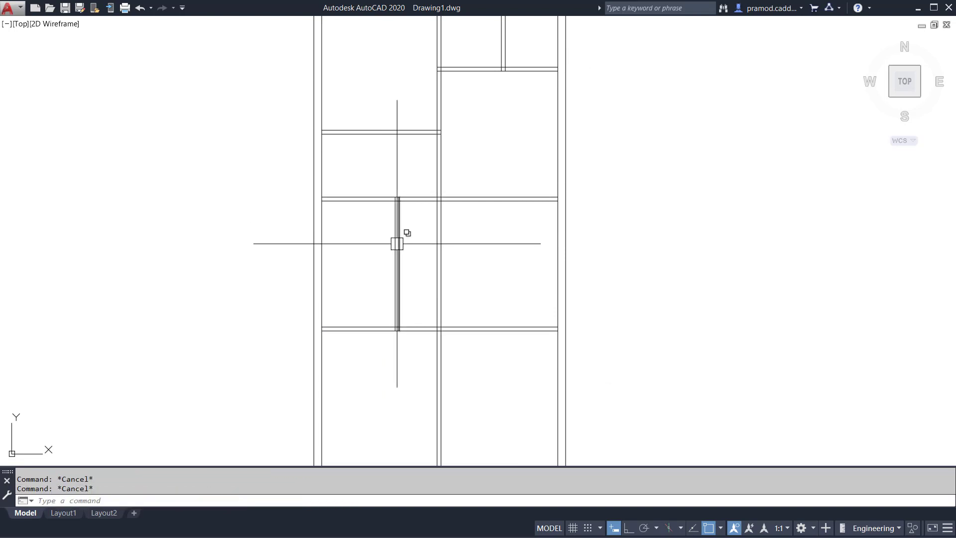
Trim away the central vertical wall between the two full-width horizontal partitions.
{"action": "type", "text": "te cor"}
{"action": "key", "text": "Return"}
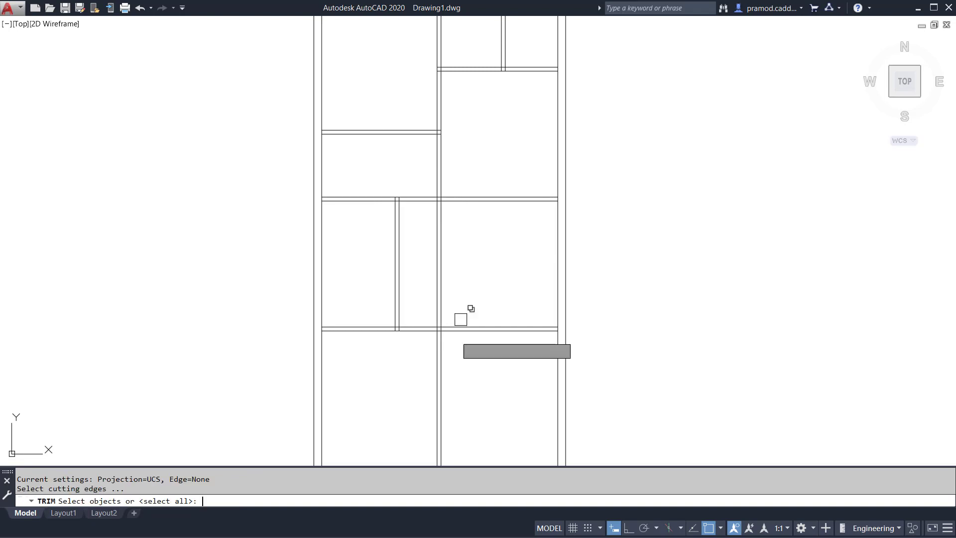
{"action": "key", "text": "Return"}
{"action": "left_click", "coordinate": [485, 297]}
{"action": "left_click", "coordinate": [420, 232]}
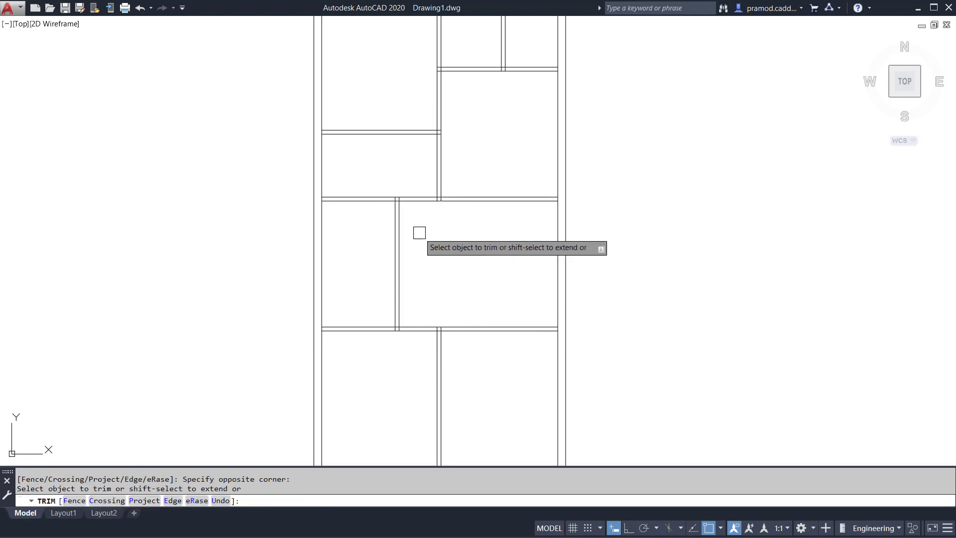
{"action": "middle_click_drag", "start_coordinate": [487, 382], "coordinate": [461, 299]}
{"action": "key", "text": "Escape"}
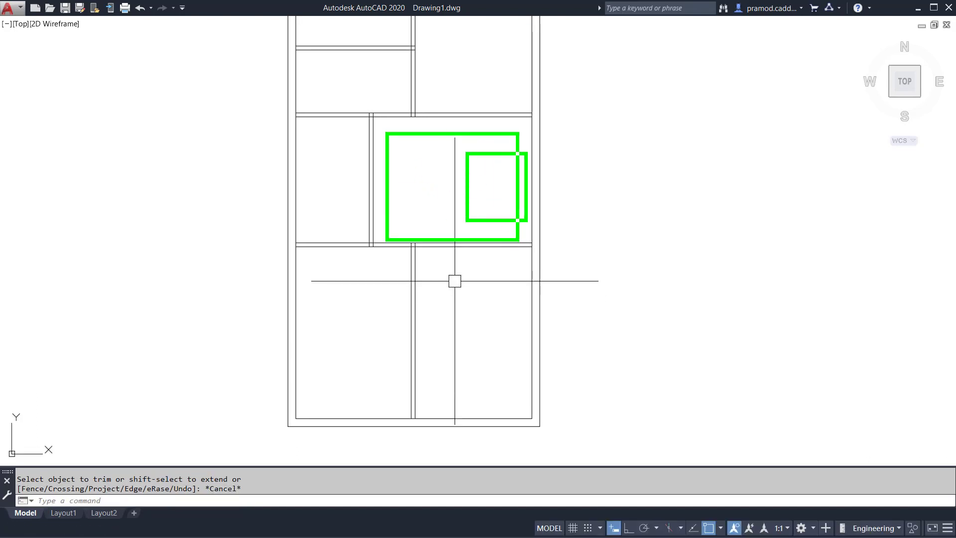
{"action": "key", "text": "Escape"}
{"action": "key", "text": "Escape"}
{"action": "scroll", "coordinate": [496, 190], "scroll_direction": "up", "scroll_amount": 3}
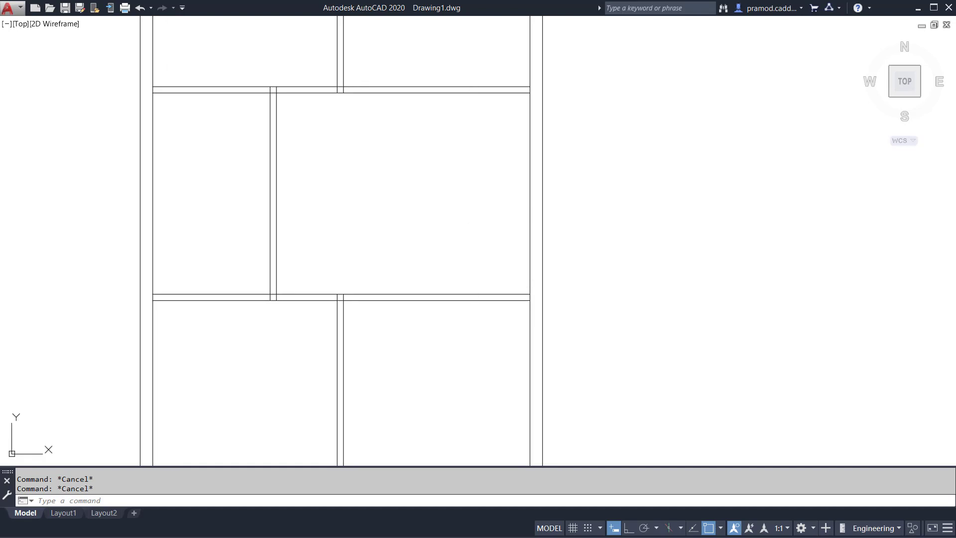
{"action": "type", "text": "o"}
{"action": "key", "text": "Return"}
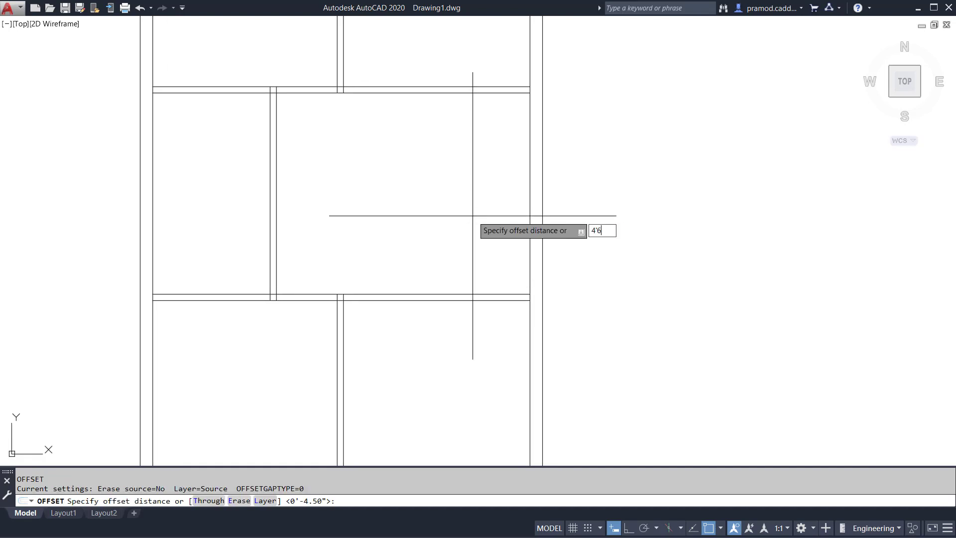
{"action": "type", "text": "4'6\""}
{"action": "key", "text": "Return"}
{"action": "left_click", "coordinate": [530, 242]}
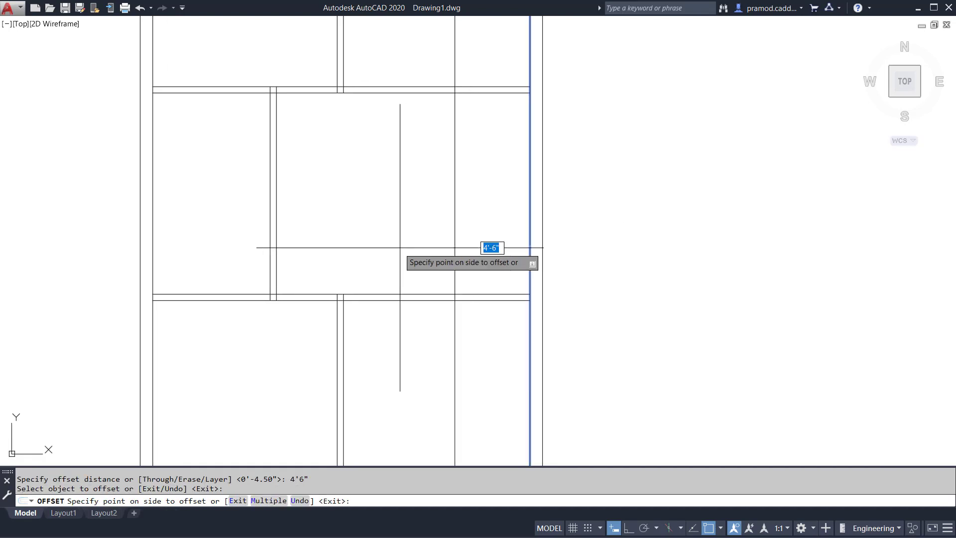
{"action": "key", "text": "Escape"}
Offset the right inner wall line 5' to the left and the resulting line another 4.5" to form a vertical partition.
{"action": "type", "text": "o"}
{"action": "key", "text": "Return"}
{"action": "type", "text": "5"}
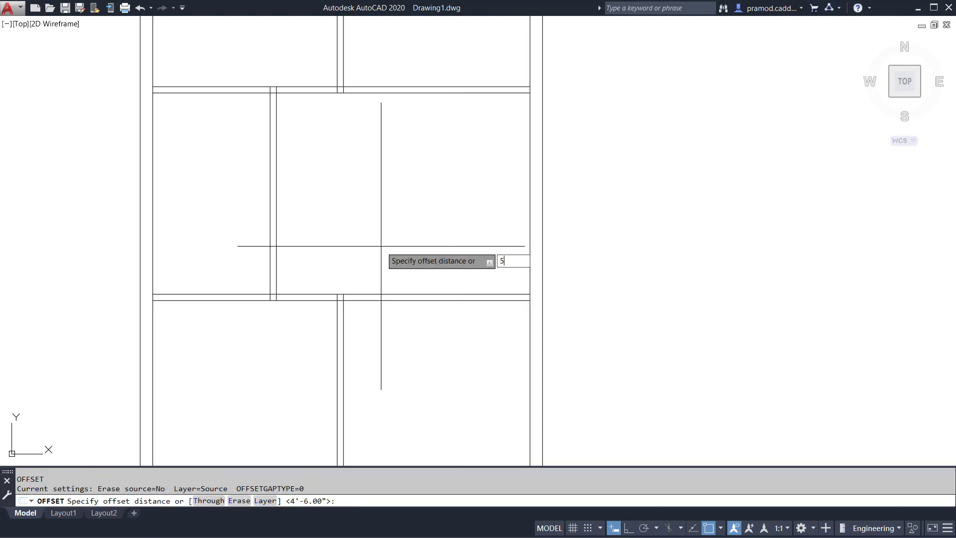
{"action": "type", "text": "'"}
{"action": "key", "text": "Return"}
{"action": "left_click", "coordinate": [530, 244]}
{"action": "left_click", "coordinate": [395, 250]}
{"action": "left_click", "coordinate": [447, 241]}
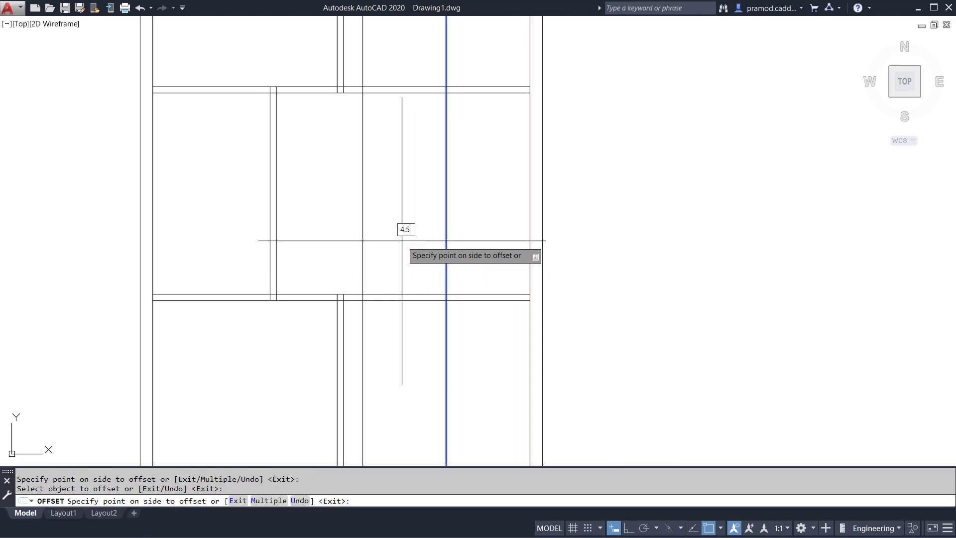
{"action": "type", "text": "4.5"}
{"action": "key", "text": "Return"}
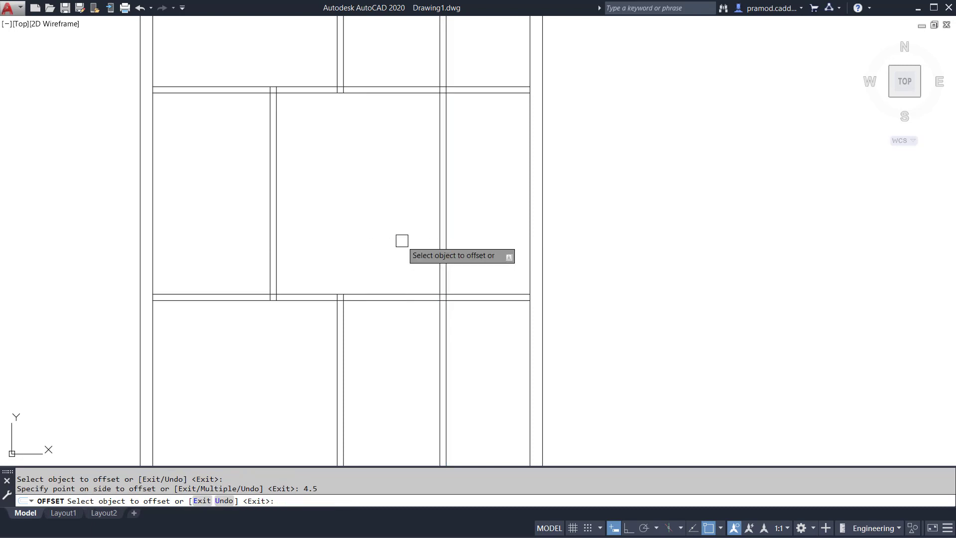
Offset the upper line of the lower full-width partition 8' upward and the resulting line another 4.5" to form a horizontal partition.
{"action": "left_click", "coordinate": [486, 293]}
{"action": "type", "text": "8"}
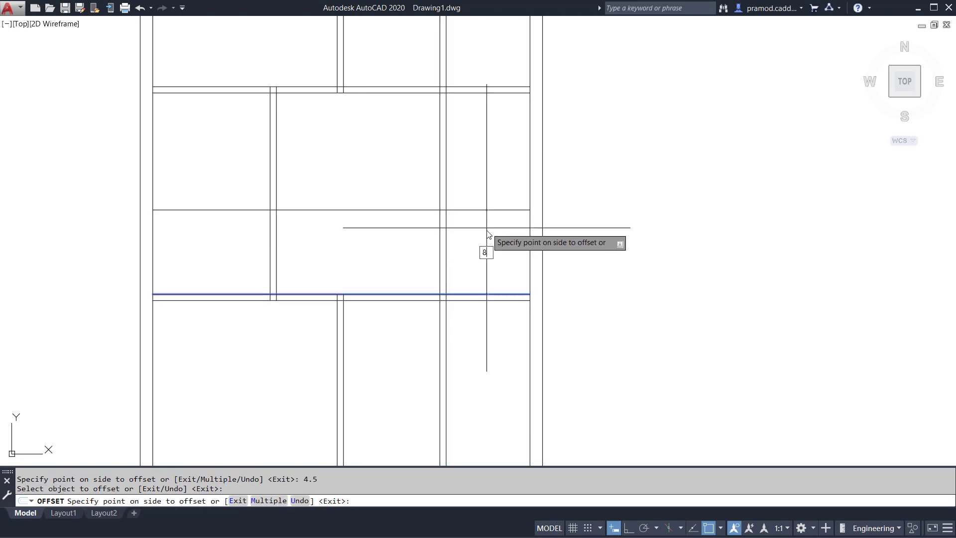
{"action": "key", "text": "Return"}
{"action": "left_click", "coordinate": [491, 160]}
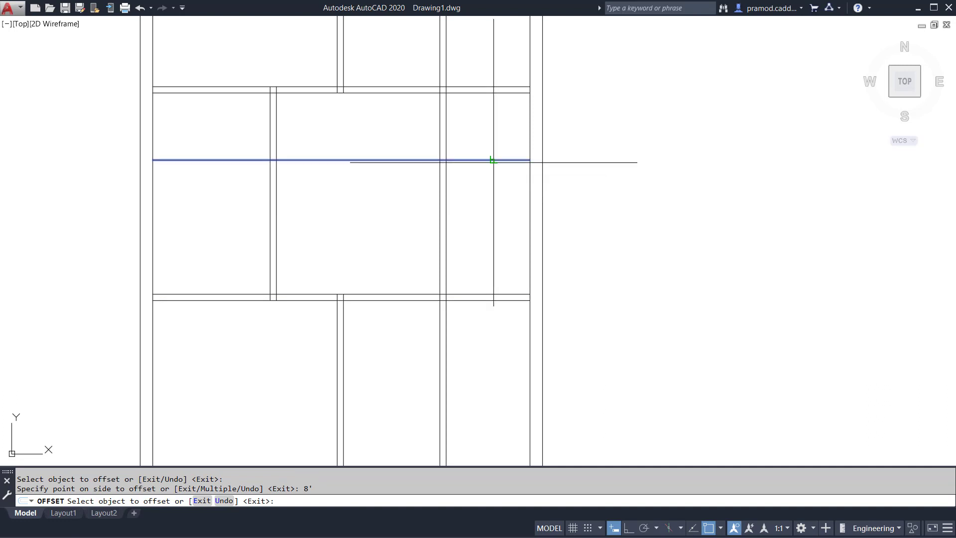
{"action": "key", "text": "Return"}
{"action": "key", "text": "Escape"}
Trim the new horizontal partition left of the new right vertical partition, and that vertical partition above the horizontal one, to form a corner.
{"action": "type", "text": "tr"}
{"action": "key", "text": "Return"}
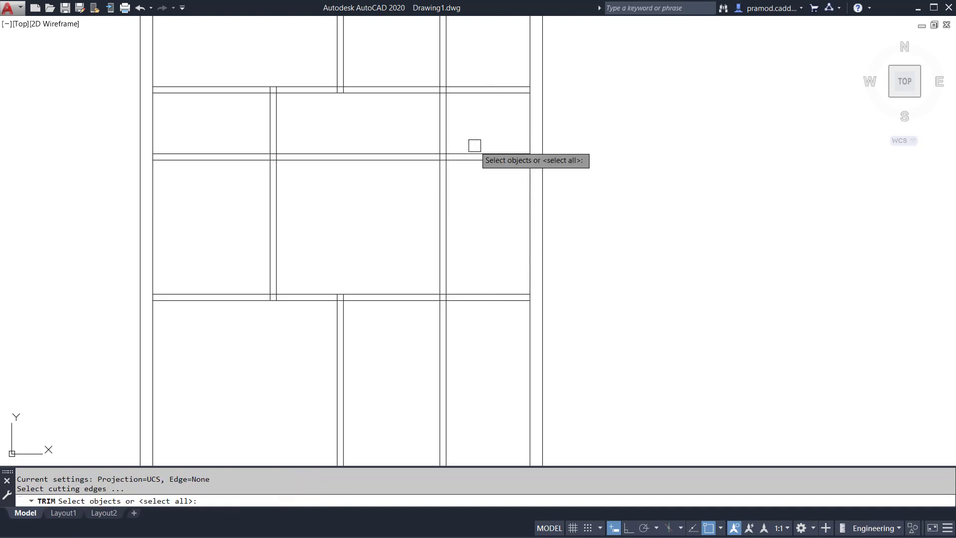
{"action": "left_click", "coordinate": [467, 153]}
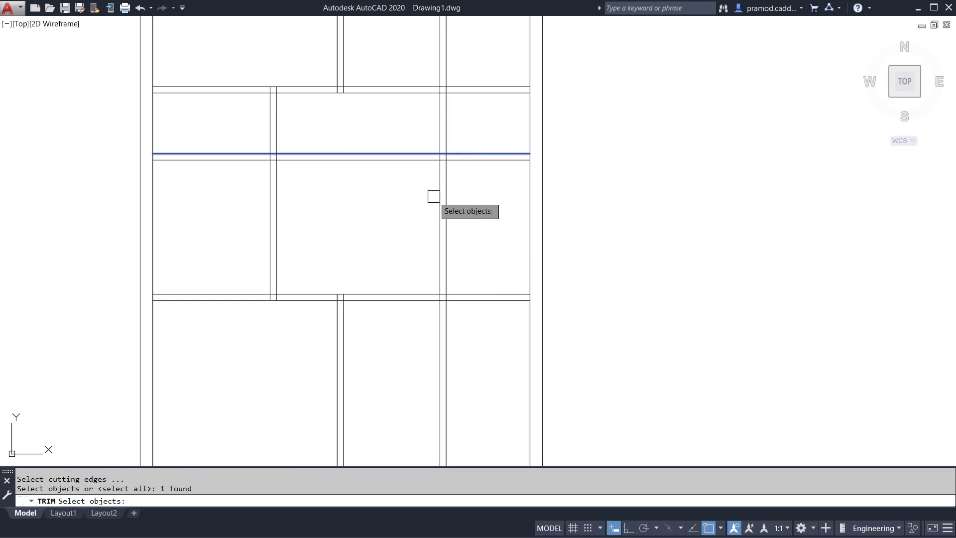
{"action": "left_click", "coordinate": [435, 196]}
{"action": "key", "text": "Return"}
{"action": "left_click", "coordinate": [392, 217]}
{"action": "left_click", "coordinate": [371, 141]}
{"action": "left_click", "coordinate": [401, 122]}
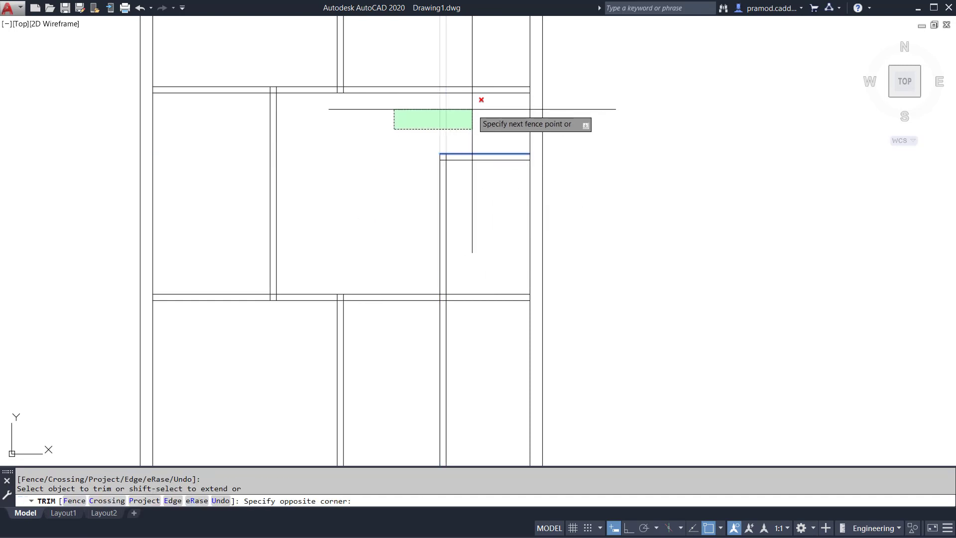
{"action": "left_click", "coordinate": [472, 109]}
{"action": "key", "text": "Escape"}
{"action": "key", "text": "Escape"}
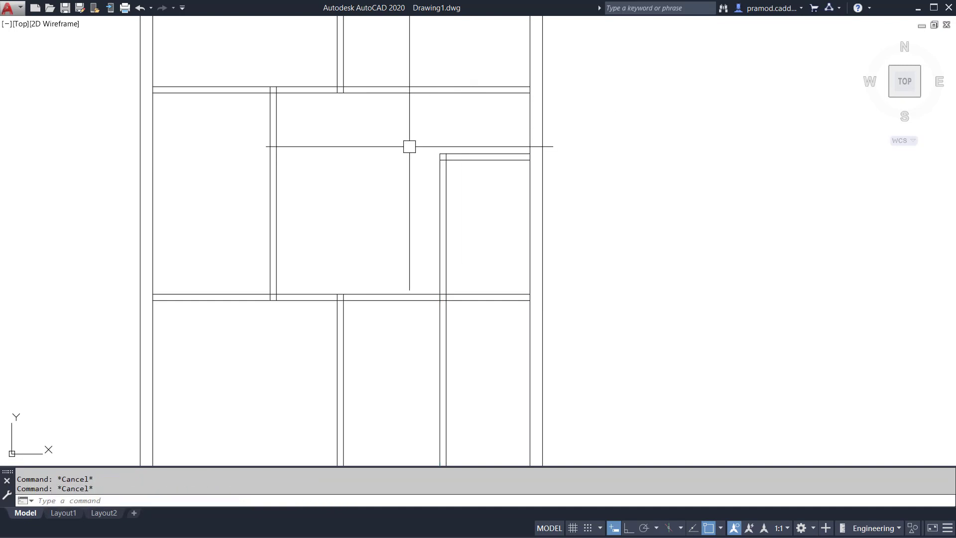
Trim the right vertical partition below the lower full-width horizontal partition.
{"action": "key", "text": "Return"}
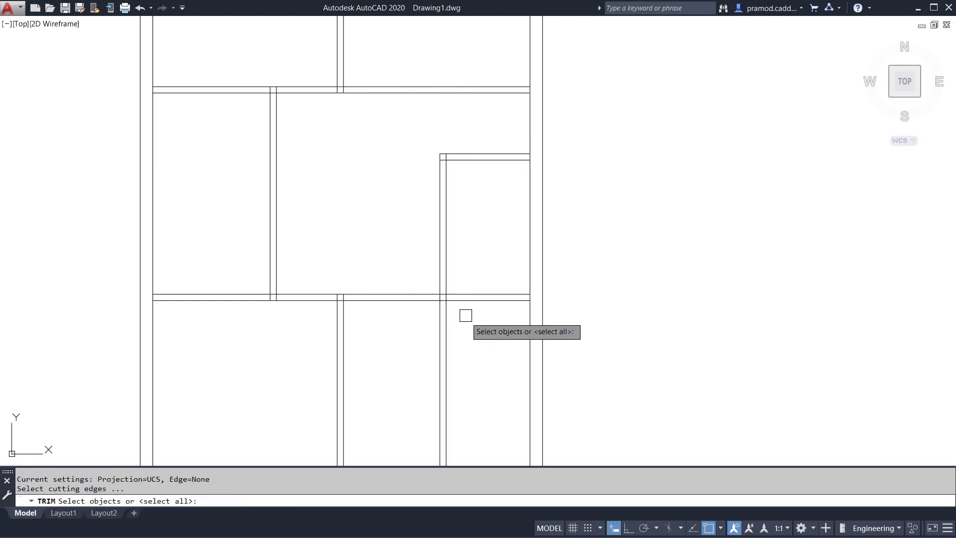
{"action": "left_click", "coordinate": [469, 300]}
{"action": "key", "text": "Return"}
{"action": "left_click", "coordinate": [484, 327]}
{"action": "left_click", "coordinate": [416, 369]}
{"action": "key", "text": "Escape"}
{"action": "key", "text": "Escape"}
{"action": "scroll", "coordinate": [424, 348], "scroll_direction": "down", "scroll_amount": 4}
{"action": "middle_click_drag", "start_coordinate": [425, 348], "coordinate": [479, 335]}
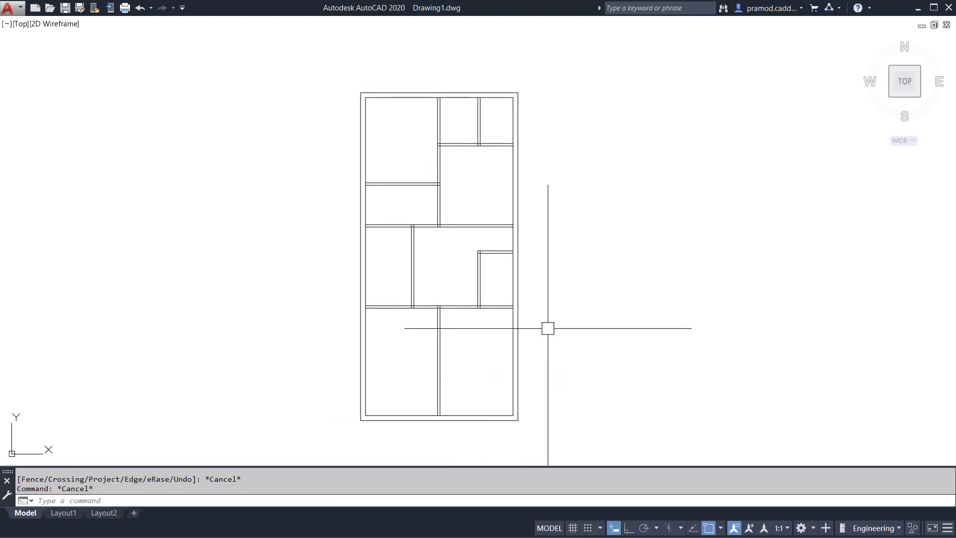
{"action": "middle_click_drag", "start_coordinate": [497, 370], "coordinate": [546, 320]}
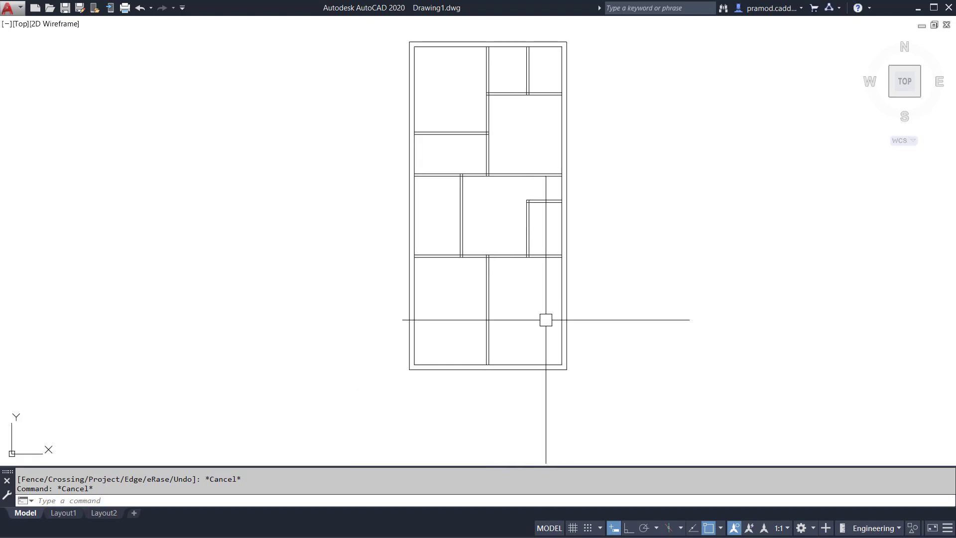
{"action": "scroll", "coordinate": [546, 320], "scroll_direction": "up", "scroll_amount": 2}
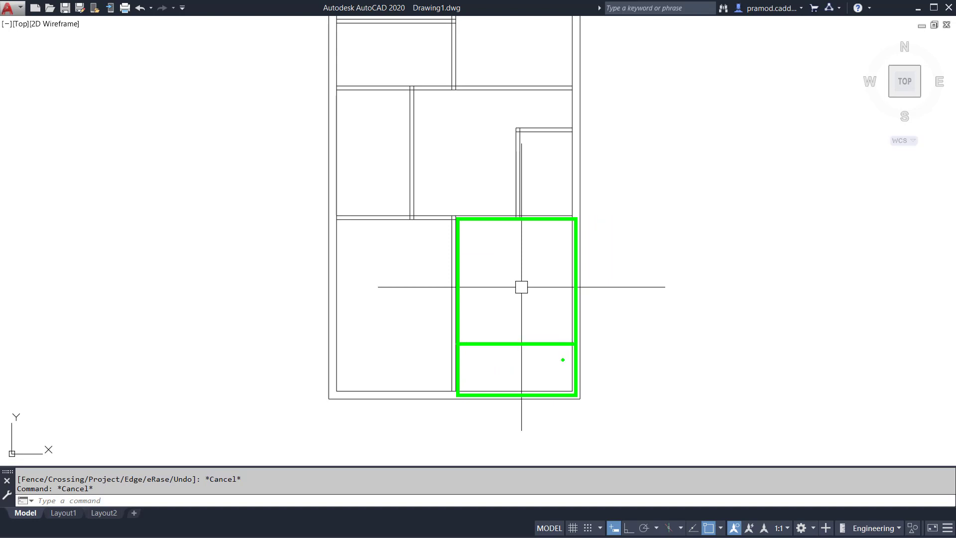
{"action": "key", "text": "Escape"}
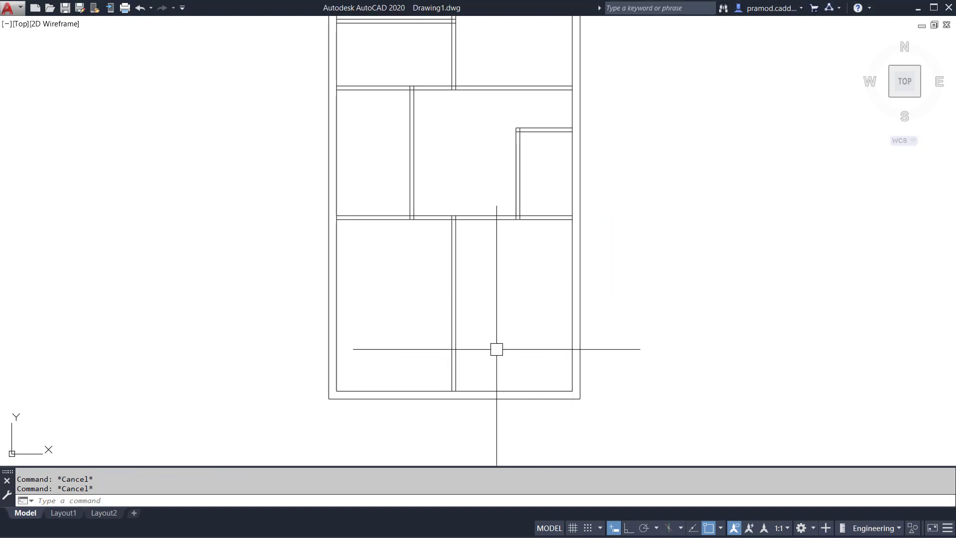
{"action": "scroll", "coordinate": [515, 331], "scroll_direction": "down", "scroll_amount": 2}
{"action": "middle_click_drag", "start_coordinate": [517, 313], "coordinate": [503, 321]}
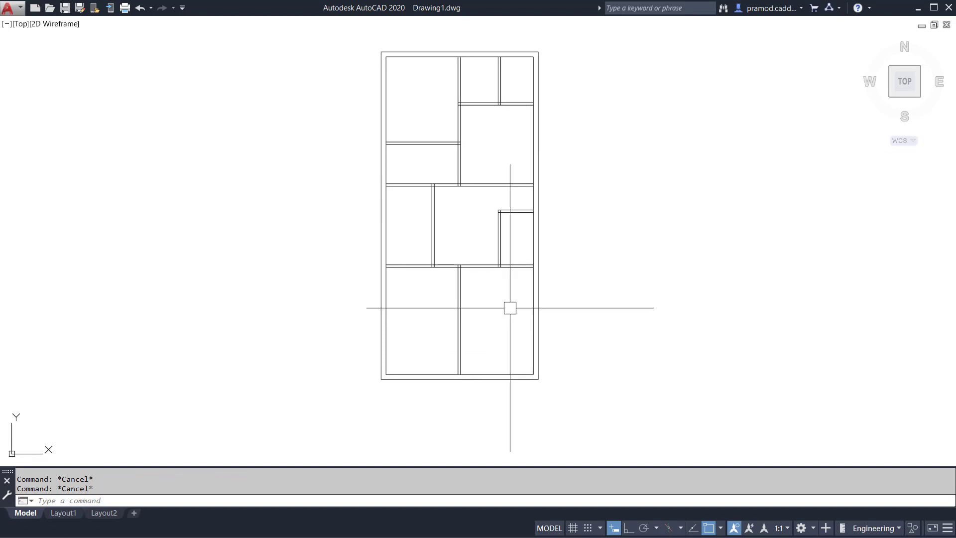
Add a vertical linear dimension along the right inner wall of the lower-right room, from the horizontal partition to the bottom inner wall.
{"action": "type", "text": "dli"}
{"action": "key", "text": "Return"}
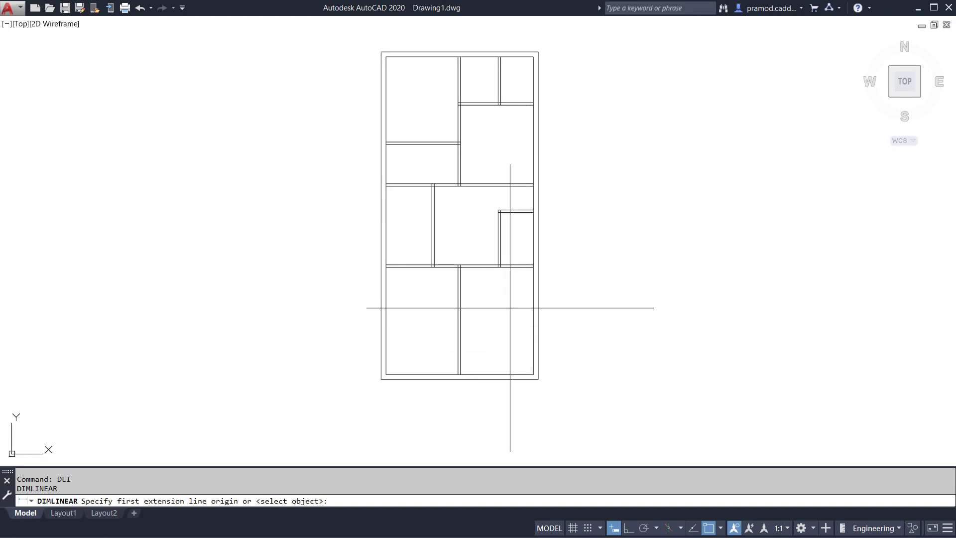
{"action": "scroll", "coordinate": [510, 308], "scroll_direction": "up", "scroll_amount": 2}
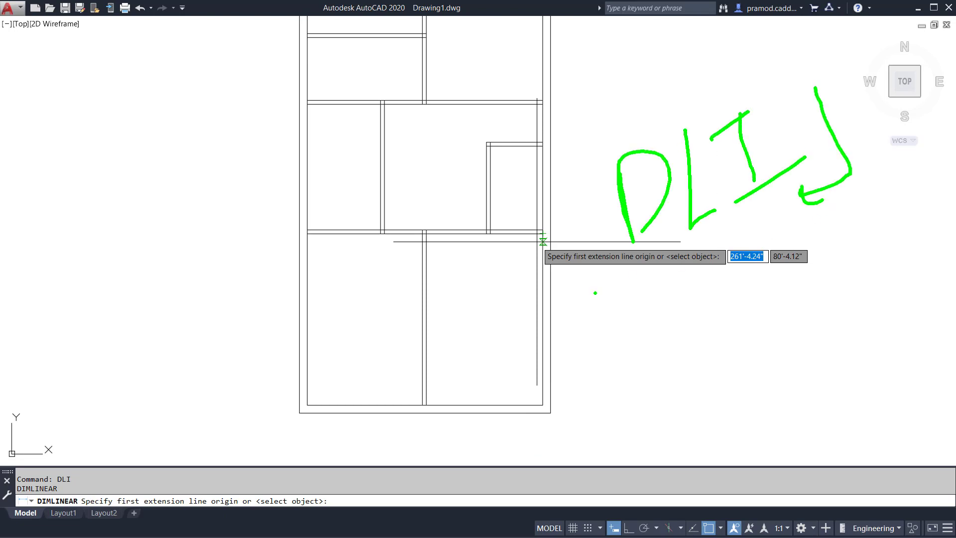
{"action": "left_click", "coordinate": [542, 234]}
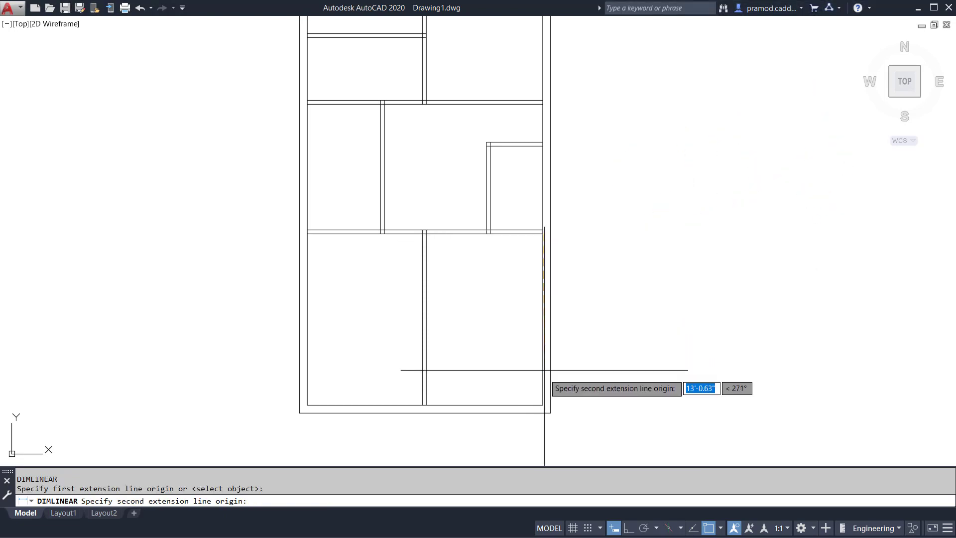
{"action": "left_click", "coordinate": [542, 405]}
{"action": "left_click", "coordinate": [525, 319]}
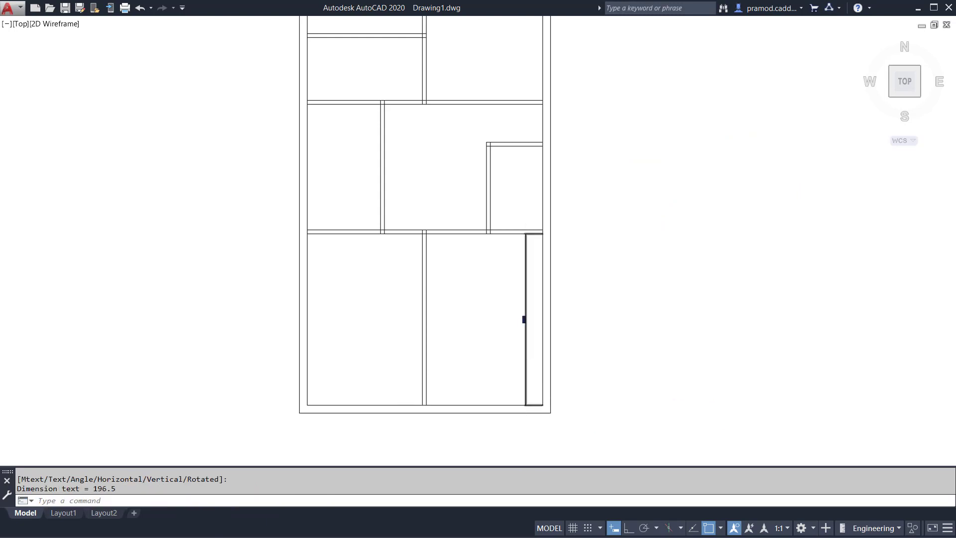
{"action": "scroll", "coordinate": [524, 329], "scroll_direction": "up", "scroll_amount": 3}
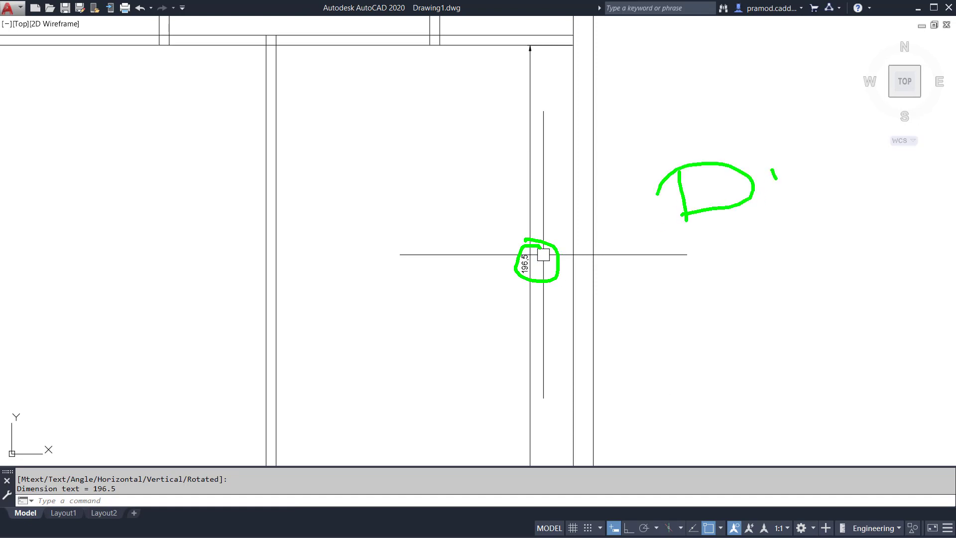
Modify the ISO-25 dimension style's primary units to Engineering format with precision 0'-0.00".
{"action": "type", "text": "D"}
{"action": "key", "text": "Return"}
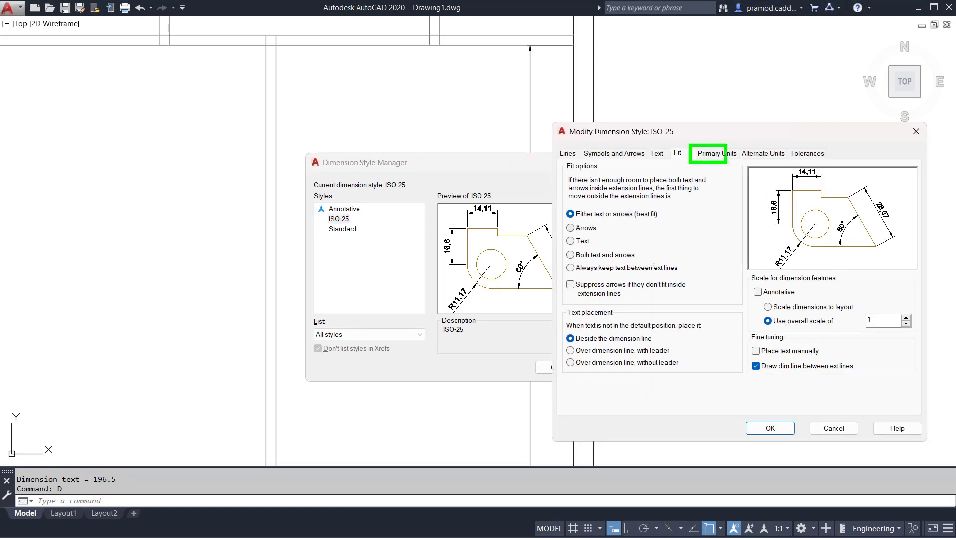
{"action": "left_click", "coordinate": [718, 153]}
{"action": "left_click", "coordinate": [673, 178]}
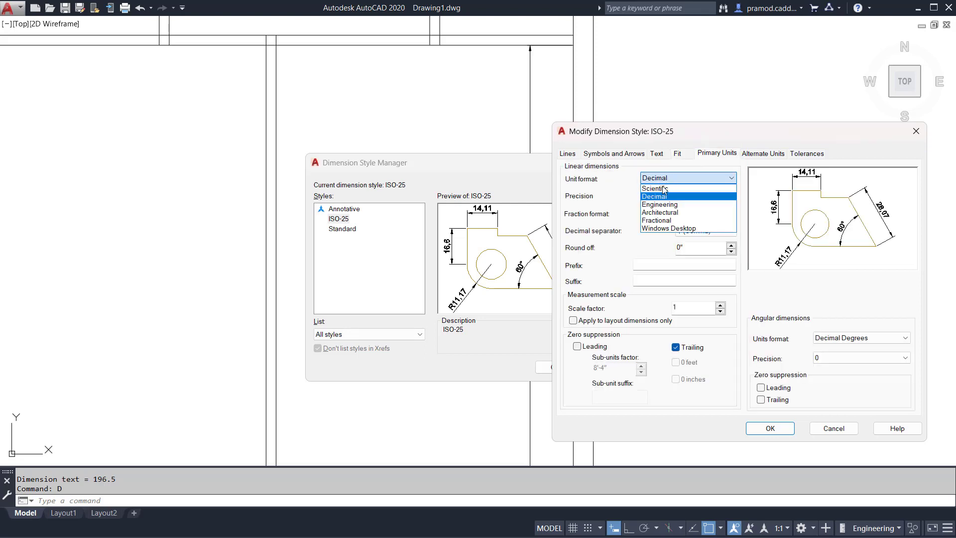
{"action": "left_click", "coordinate": [662, 205]}
{"action": "left_click", "coordinate": [653, 196]}
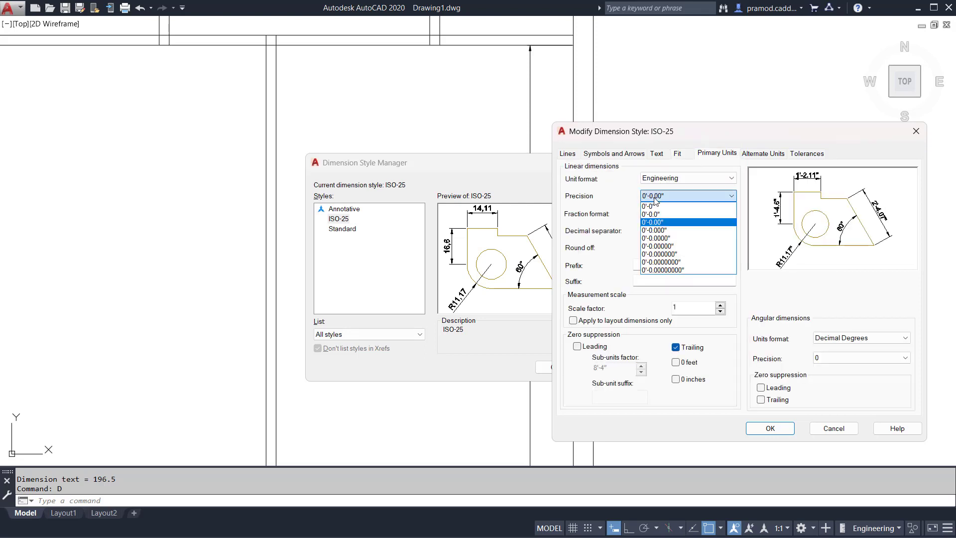
{"action": "left_click", "coordinate": [659, 214]}
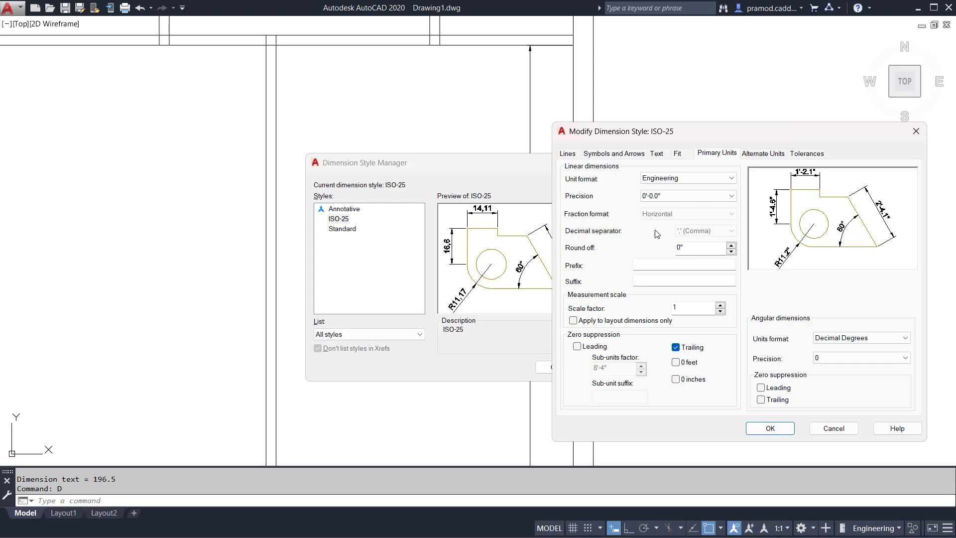
{"action": "left_click", "coordinate": [657, 196]}
{"action": "left_click", "coordinate": [661, 223]}
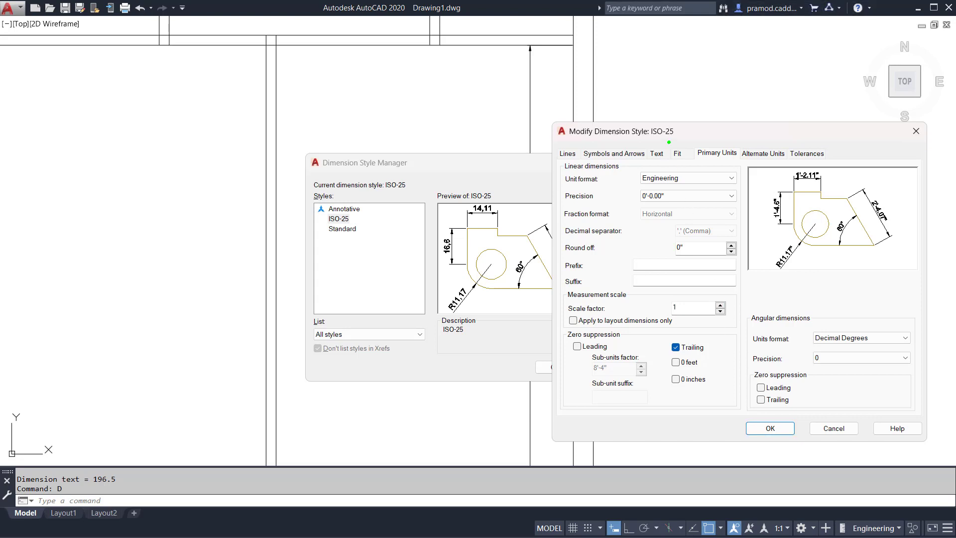
Set the ISO-25 dimension style's overall scale to 2.5 and apply the style changes.
{"action": "left_click", "coordinate": [678, 154]}
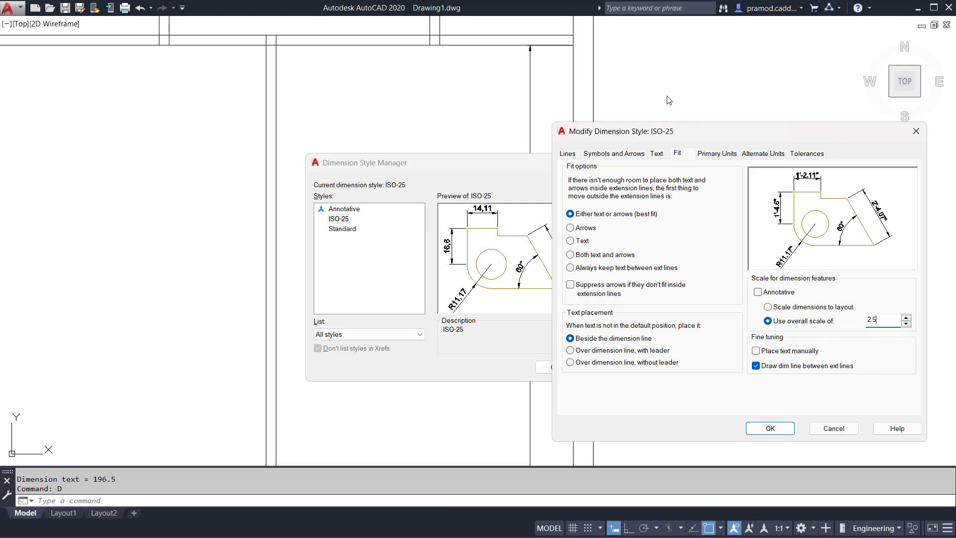
{"action": "left_click_drag", "start_coordinate": [664, 139], "coordinate": [253, 132]}
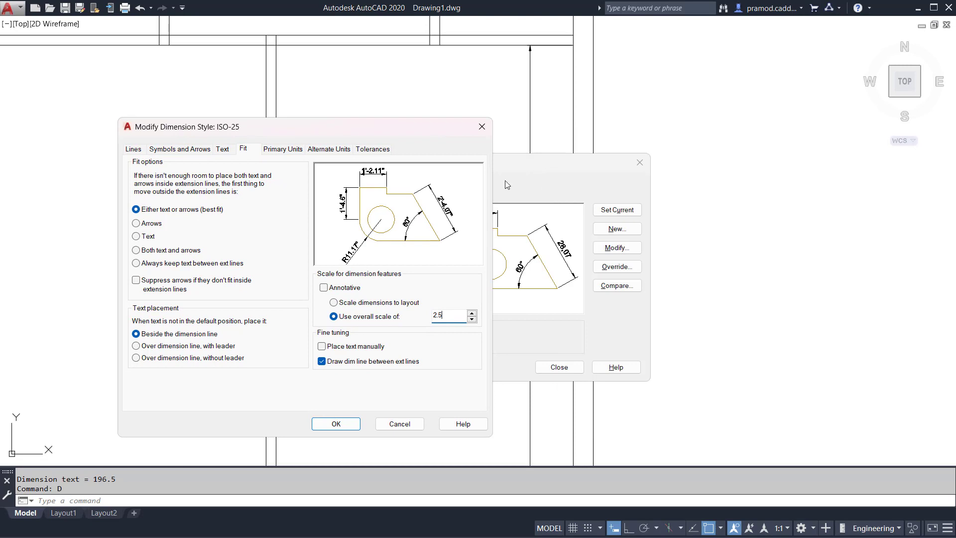
{"action": "left_click", "coordinate": [328, 425]}
{"action": "left_click", "coordinate": [559, 366]}
{"action": "scroll", "coordinate": [453, 250], "scroll_direction": "down", "scroll_amount": 2}
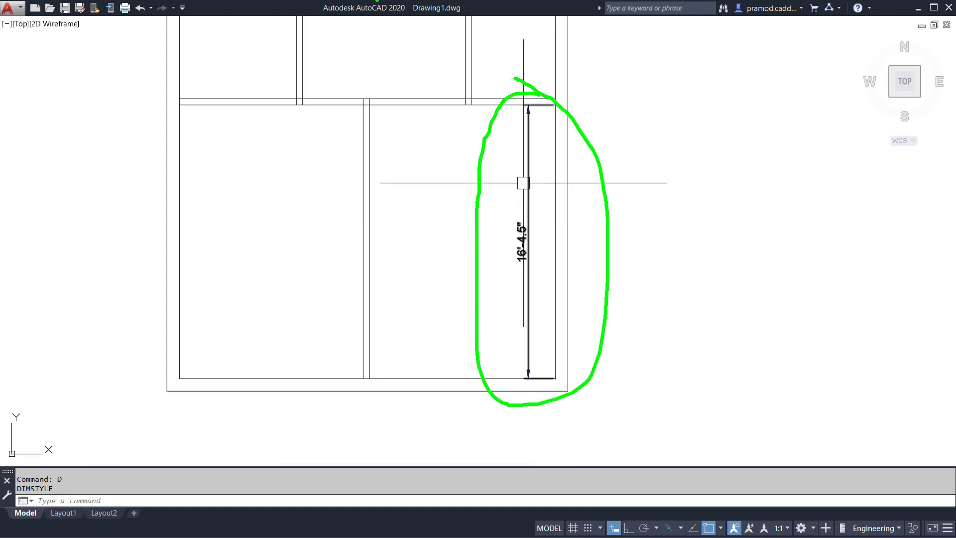
{"action": "key", "text": "Escape"}
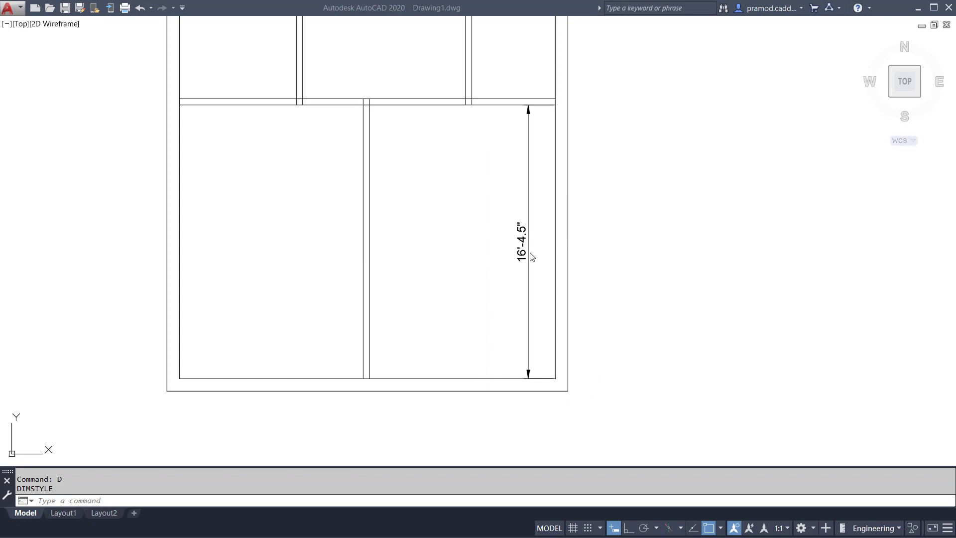
Add a horizontal linear dimension across the lower-right room, from the vertical partition to the right inner wall.
{"action": "left_click", "coordinate": [451, 194]}
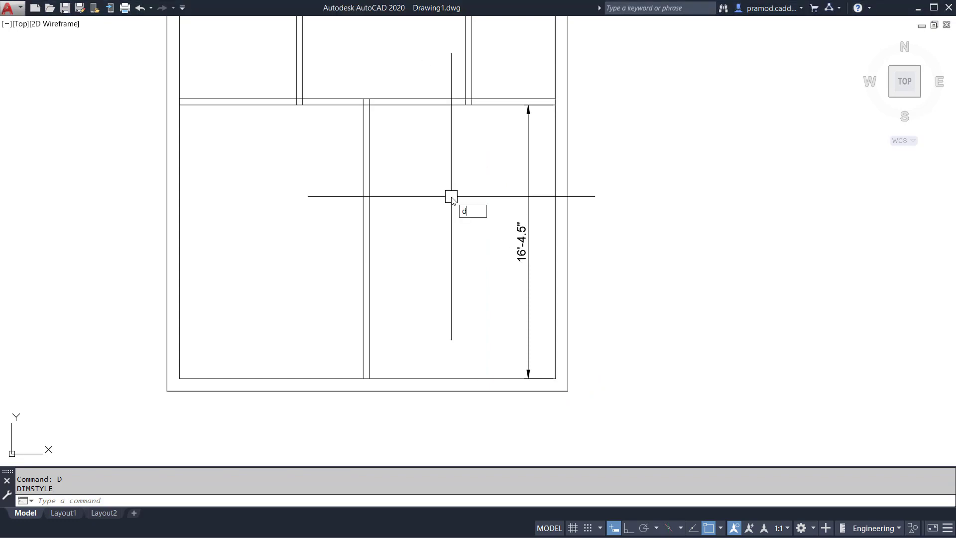
{"action": "type", "text": "dli"}
{"action": "key", "text": "Return"}
{"action": "left_click", "coordinate": [369, 312]}
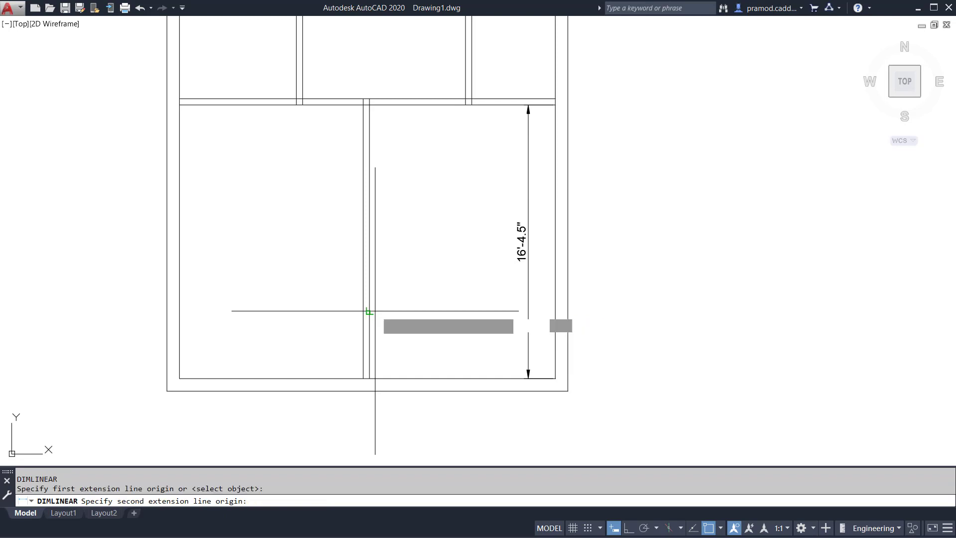
{"action": "left_click", "coordinate": [556, 317]}
{"action": "left_click", "coordinate": [493, 307]}
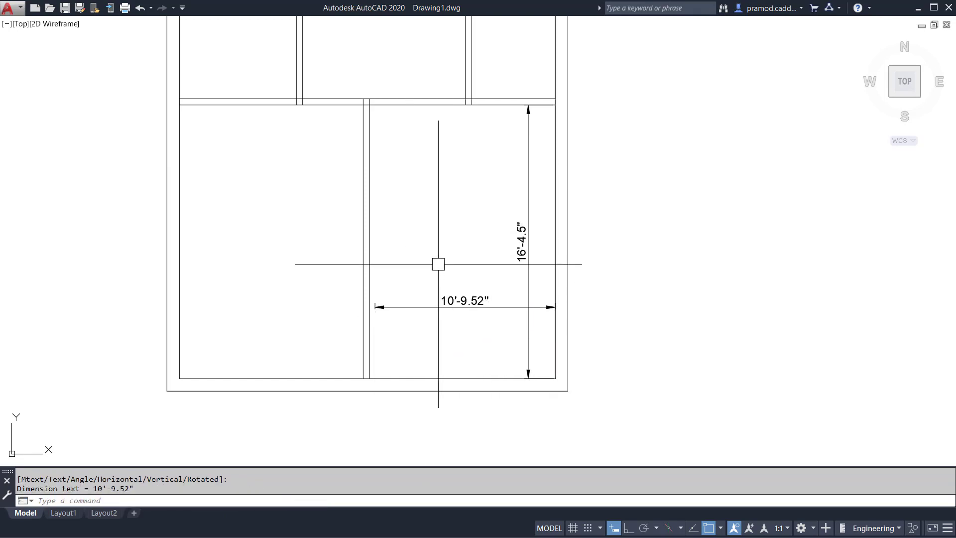
{"action": "key", "text": "Escape"}
Offset the bottom inner wall line 3' upward and the resulting line another 4.5" to form a horizontal partition.
{"action": "type", "text": "o"}
{"action": "key", "text": "Return"}
{"action": "type", "text": "3'"}
{"action": "key", "text": "Return"}
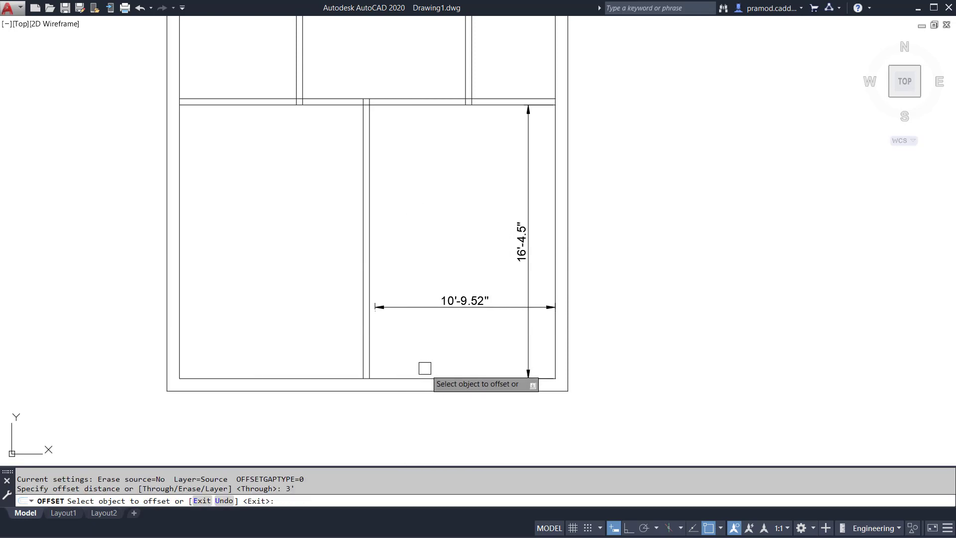
{"action": "left_click", "coordinate": [427, 372]}
{"action": "left_click", "coordinate": [441, 324]}
{"action": "left_click", "coordinate": [443, 327]}
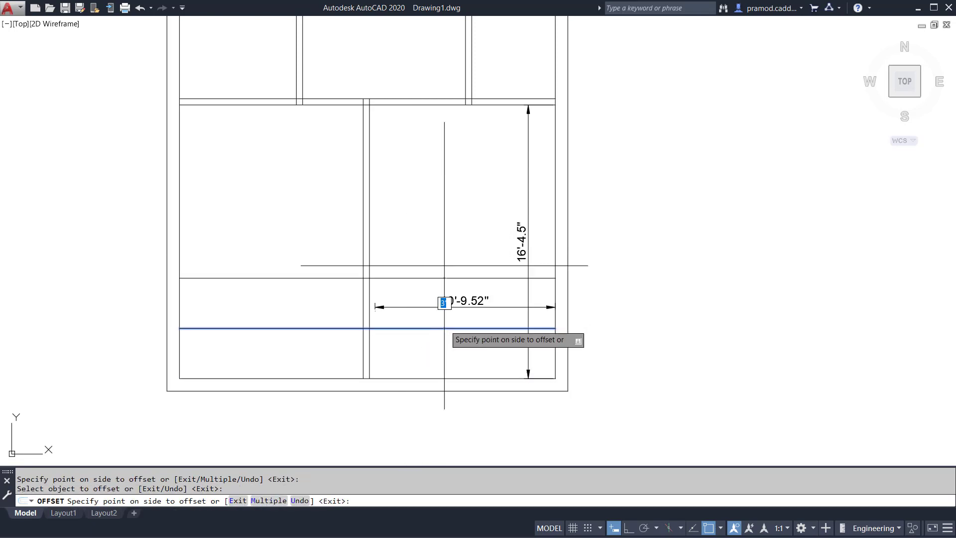
{"action": "type", "text": "4.5"}
{"action": "key", "text": "Return"}
{"action": "key", "text": "Escape"}
Trim the new horizontal partition left of the lower vertical partition, and that vertical partition below the horizontal one, to form a corner.
{"action": "type", "text": "tr"}
{"action": "key", "text": "Return"}
{"action": "key", "text": "Return"}
{"action": "left_click", "coordinate": [301, 267]}
{"action": "left_click", "coordinate": [280, 343]}
{"action": "left_click", "coordinate": [271, 347]}
{"action": "left_click", "coordinate": [421, 349]}
{"action": "key", "text": "Escape"}
{"action": "key", "text": "Escape"}
Stretch the vertical dimension's lower end up to the upper line of the new horizontal partition.
{"action": "left_click", "coordinate": [519, 230]}
{"action": "scroll", "coordinate": [534, 405], "scroll_direction": "up", "scroll_amount": 2}
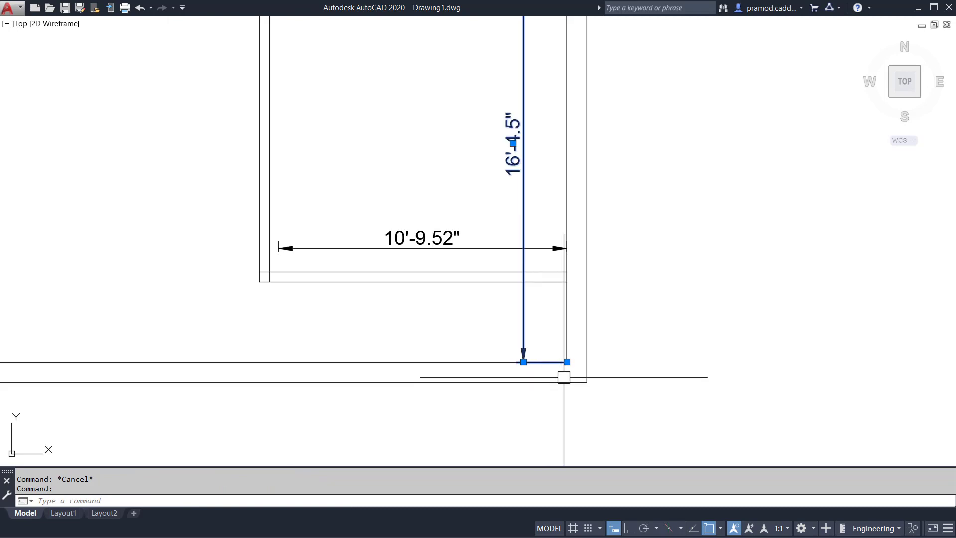
{"action": "left_click", "coordinate": [567, 362]}
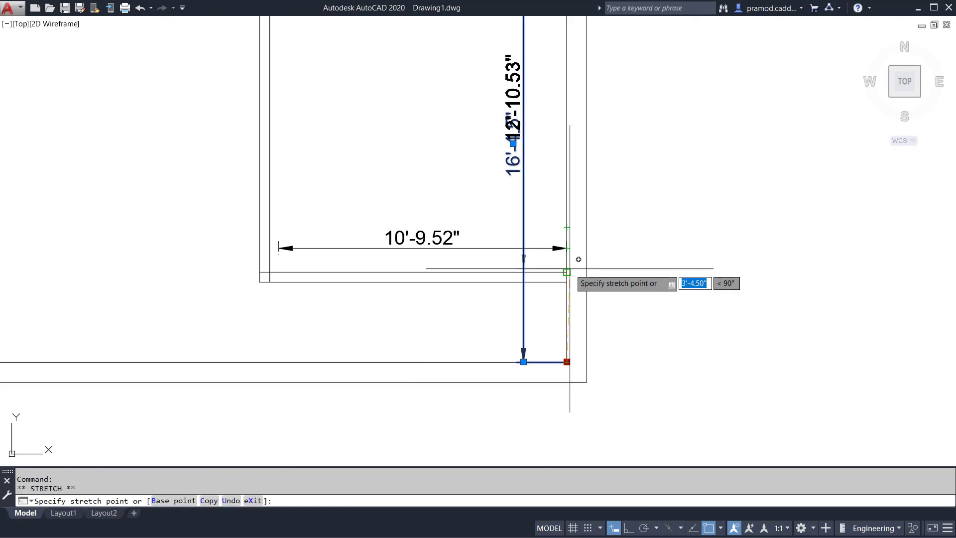
{"action": "left_click", "coordinate": [567, 273]}
{"action": "scroll", "coordinate": [530, 279], "scroll_direction": "down", "scroll_amount": 2}
{"action": "middle_click_drag", "start_coordinate": [488, 229], "coordinate": [501, 258]}
{"action": "key", "text": "Escape"}
{"action": "key", "text": "Escape"}
Erase the vertical and horizontal dimensions from the lower-right room.
{"action": "left_click", "coordinate": [500, 284]}
{"action": "left_click", "coordinate": [540, 208]}
{"action": "key", "text": "Delete"}
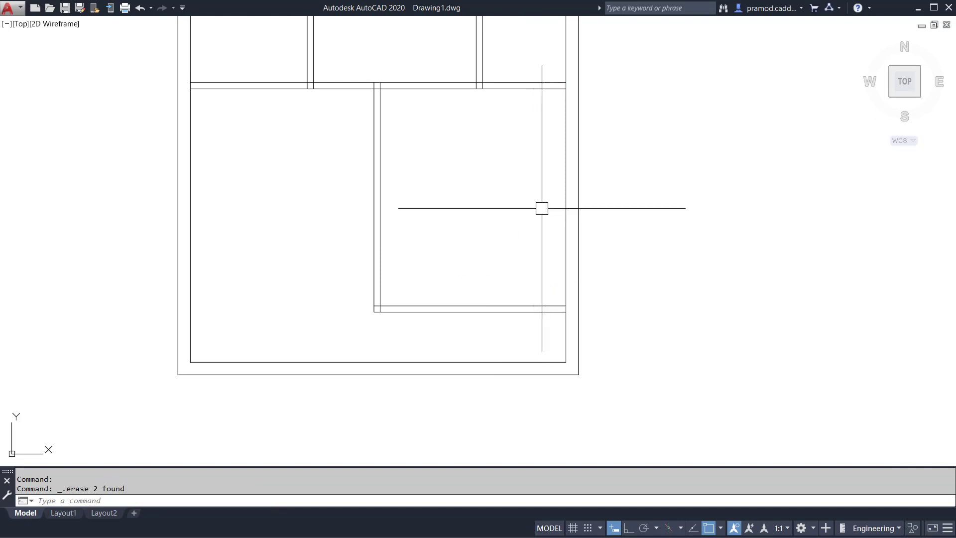
Examine the floor plan and the junctions where the upper partitions meet the top wall.
{"action": "scroll", "coordinate": [529, 180], "scroll_direction": "down", "scroll_amount": 2}
{"action": "mouse_move", "coordinate": [550, 154]}
{"action": "middle_mouse_down"}
{"action": "mouse_move", "coordinate": [542, 218]}
{"action": "mouse_move", "coordinate": [515, 274]}
{"action": "middle_mouse_up"}
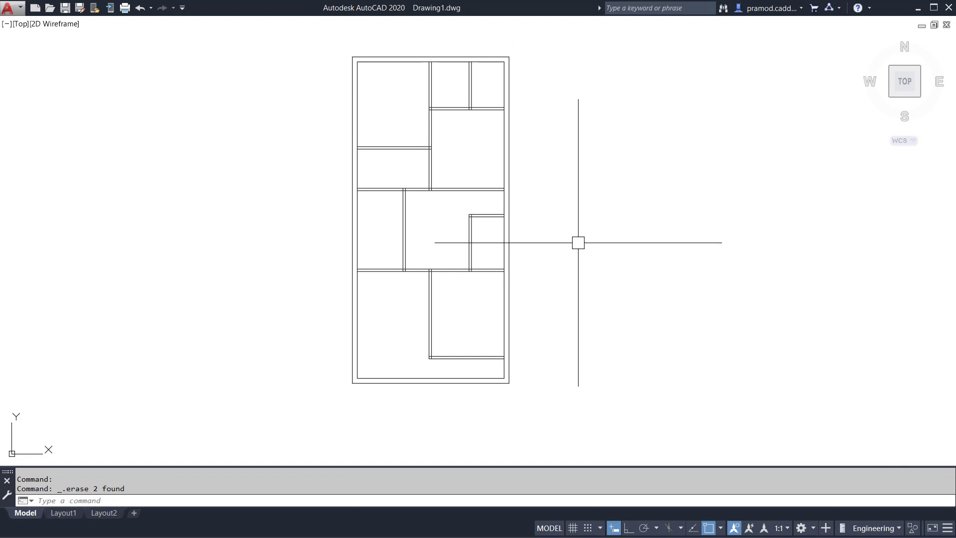
{"action": "key", "text": "Escape"}
{"action": "key", "text": "Escape"}
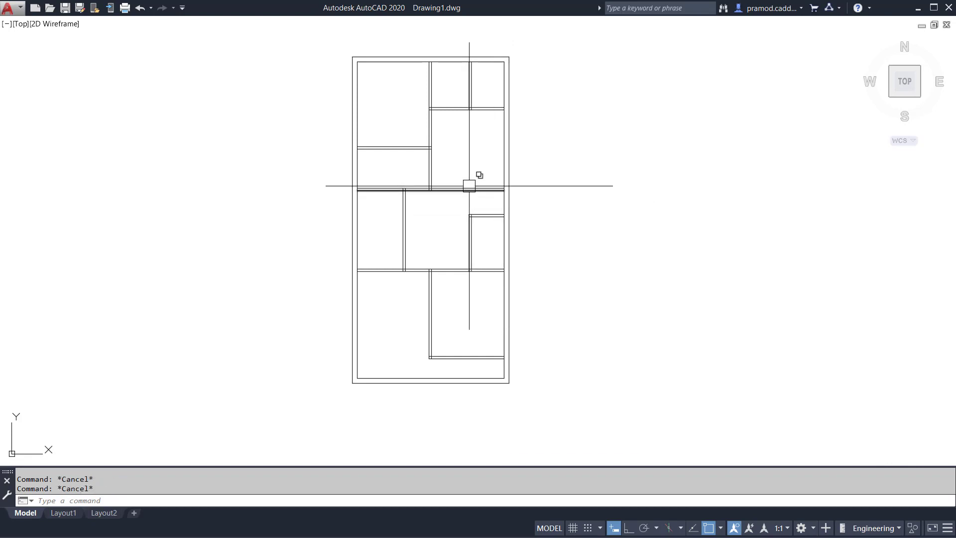
{"action": "scroll", "coordinate": [429, 60], "scroll_direction": "up", "scroll_amount": 6}
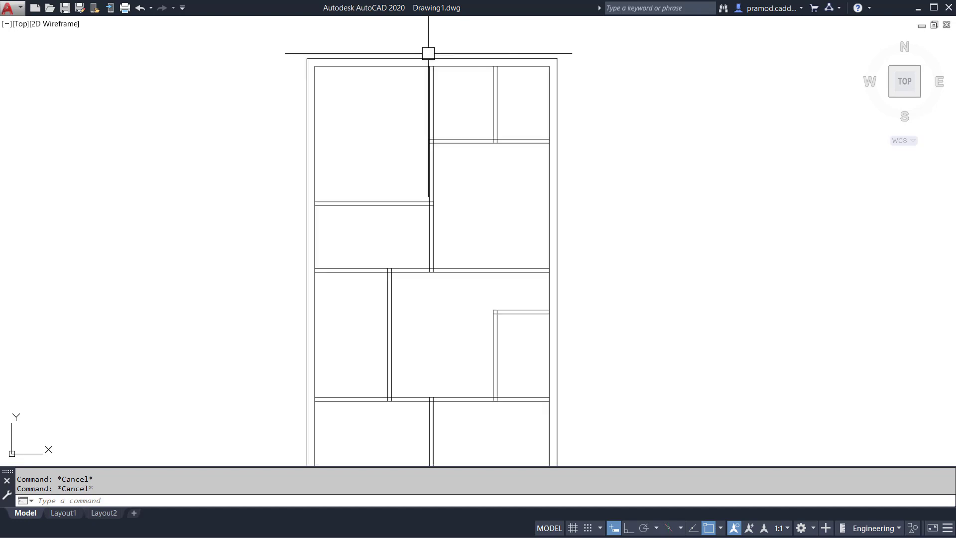
{"action": "scroll", "coordinate": [601, 75], "scroll_direction": "up", "scroll_amount": 4}
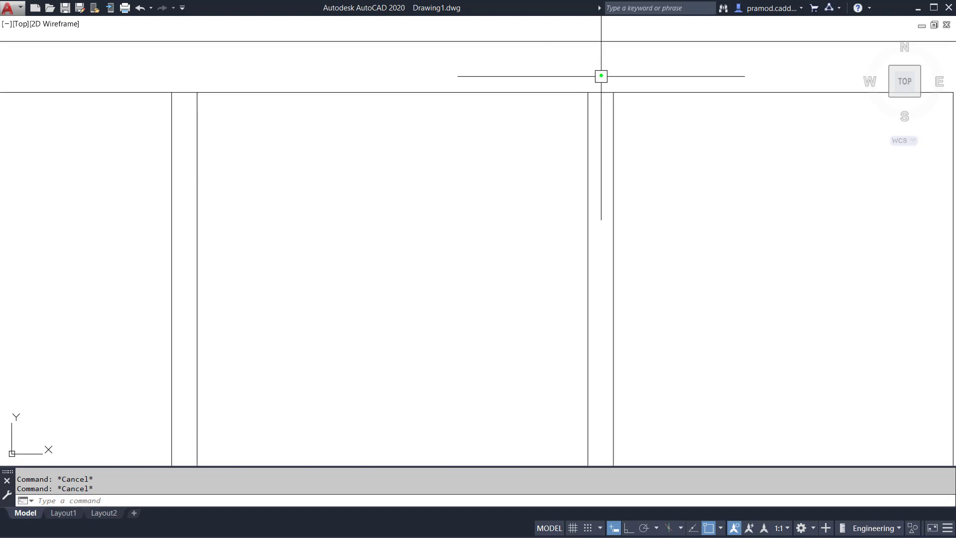
{"action": "scroll", "coordinate": [393, 197], "scroll_direction": "down", "scroll_amount": 10}
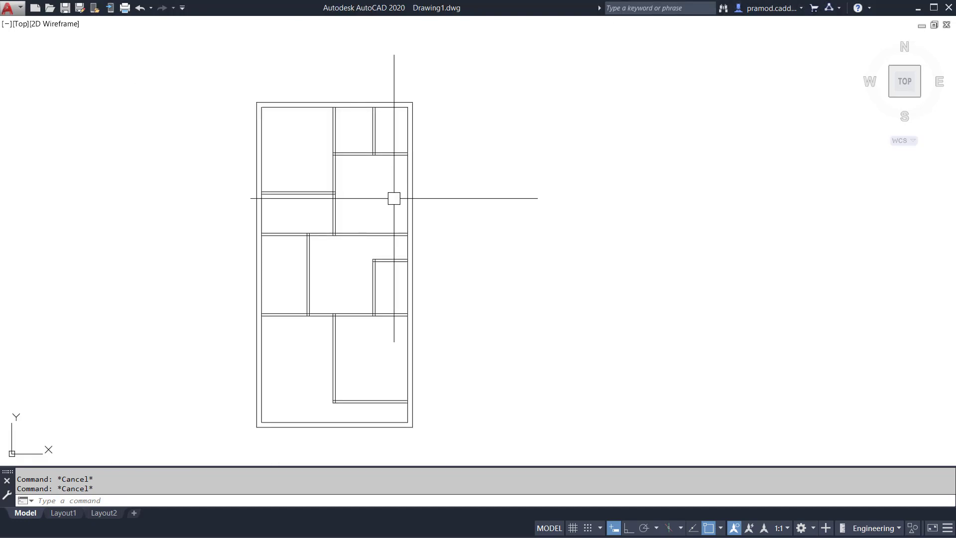
{"action": "middle_click_drag", "start_coordinate": [393, 197], "coordinate": [429, 140]}
Trim the overlapping line ends inside the corner of the lower-right room's vertical and horizontal partitions.
{"action": "type", "text": "r"}
{"action": "key", "text": "Return"}
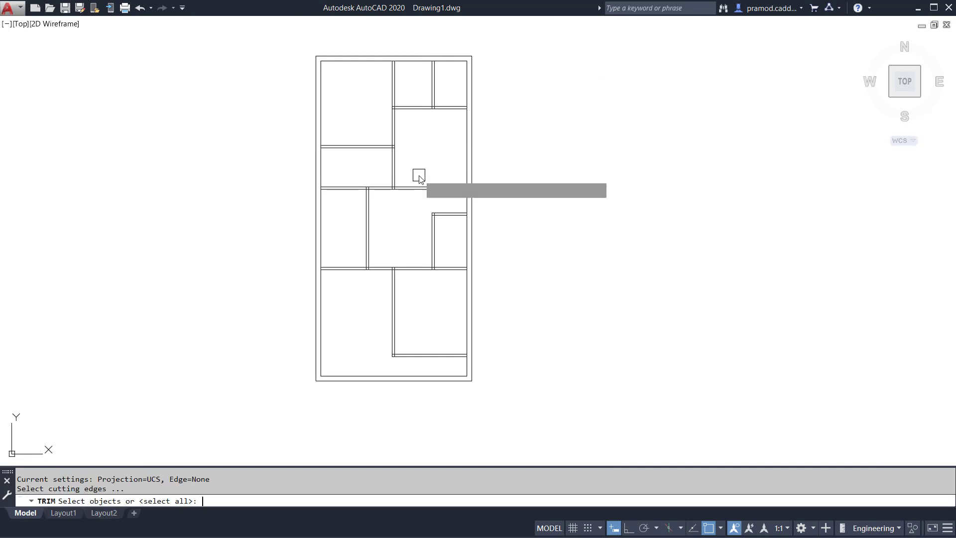
{"action": "key", "text": "Return"}
{"action": "scroll", "coordinate": [400, 379], "scroll_direction": "up", "scroll_amount": 10}
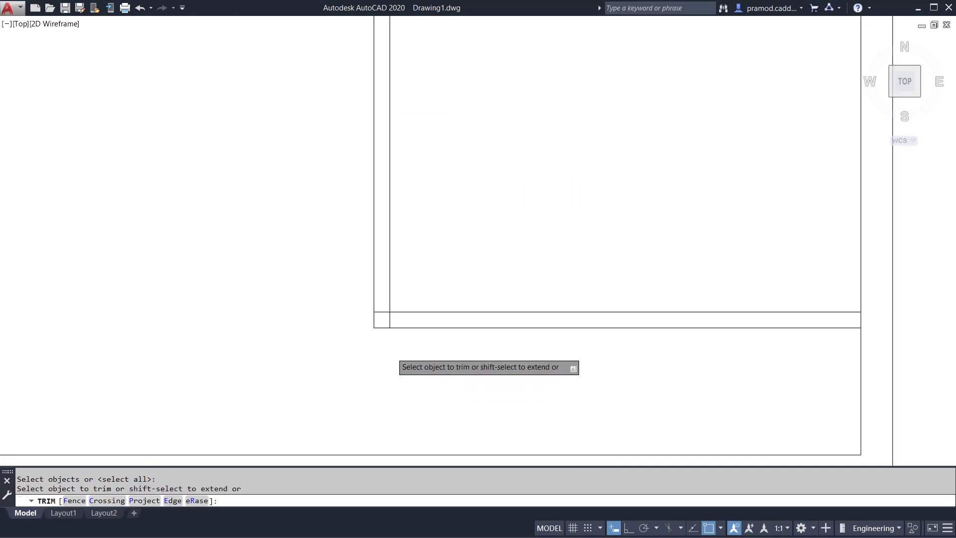
{"action": "left_click", "coordinate": [383, 274]}
{"action": "scroll", "coordinate": [383, 274], "scroll_direction": "down", "scroll_amount": 8}
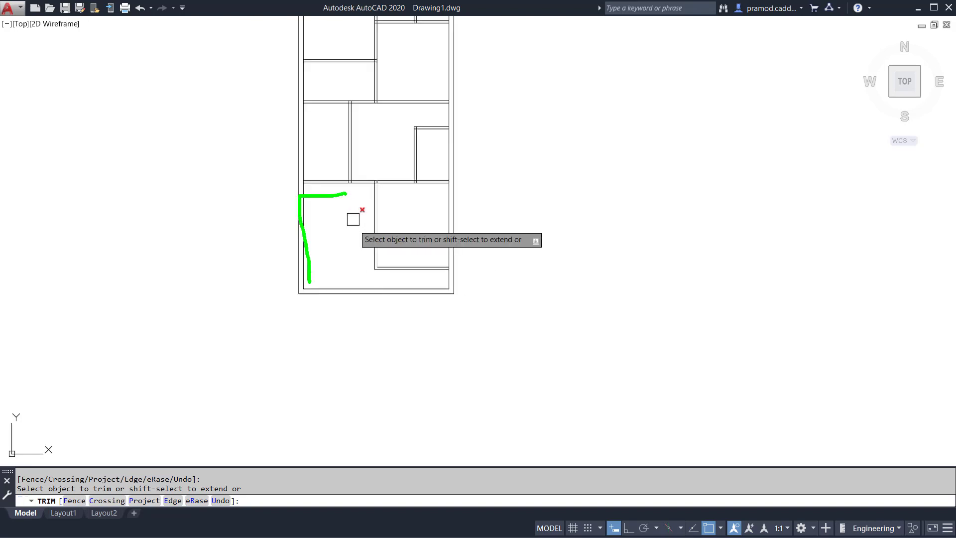
Trim the right inner wall line between the bottom partition's two lines and extend the partition's lower line to the outer wall line.
{"action": "scroll", "coordinate": [448, 267], "scroll_direction": "up", "scroll_amount": 5}
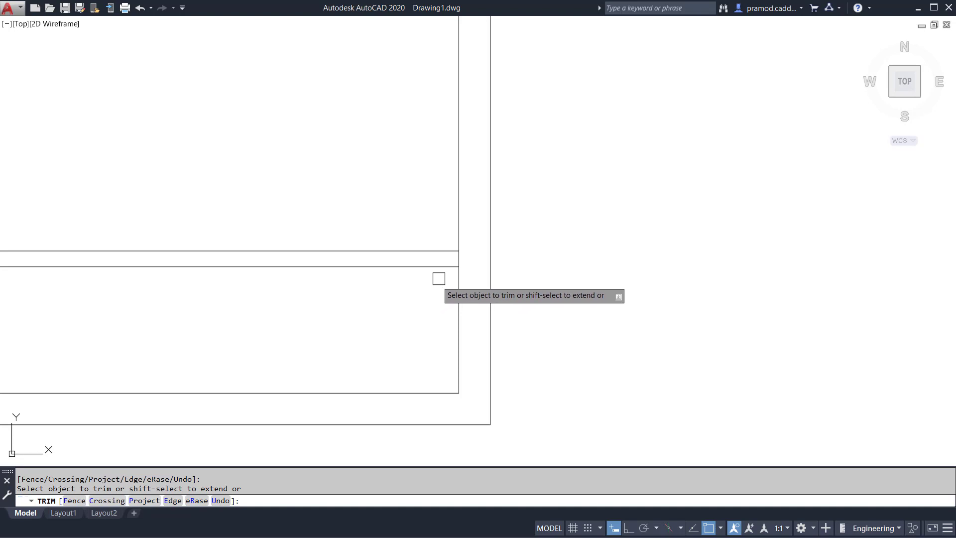
{"action": "scroll", "coordinate": [435, 277], "scroll_direction": "up", "scroll_amount": 4}
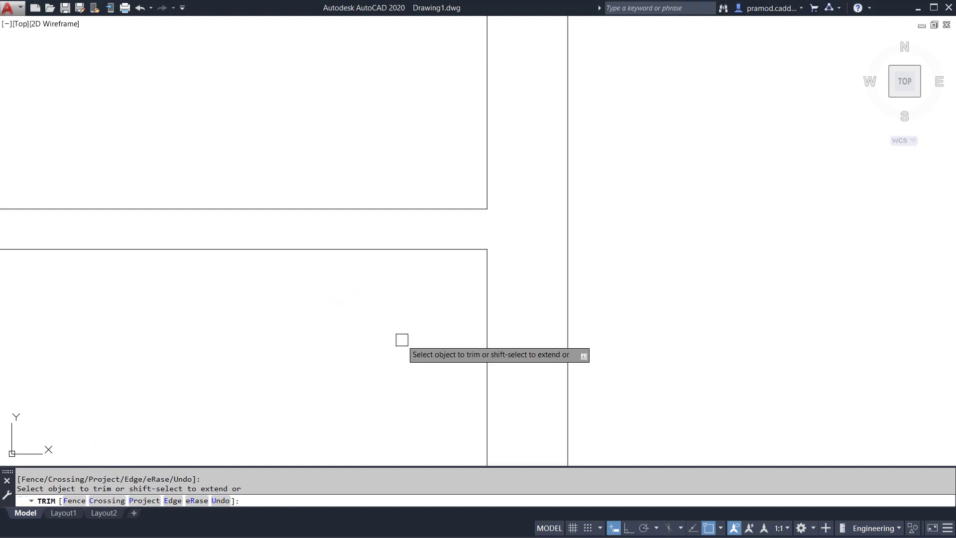
{"action": "left_click", "coordinate": [459, 248], "text": "shift"}
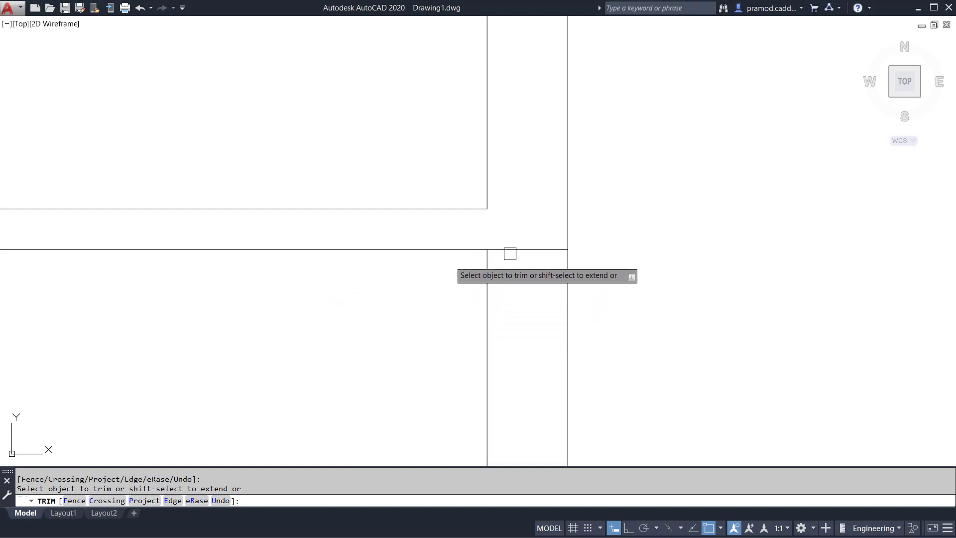
Trim the lines crossing the horizontal partition above the lower-right room at the right wall and at the small room's vertical partition.
{"action": "scroll", "coordinate": [483, 254], "scroll_direction": "down", "scroll_amount": 5}
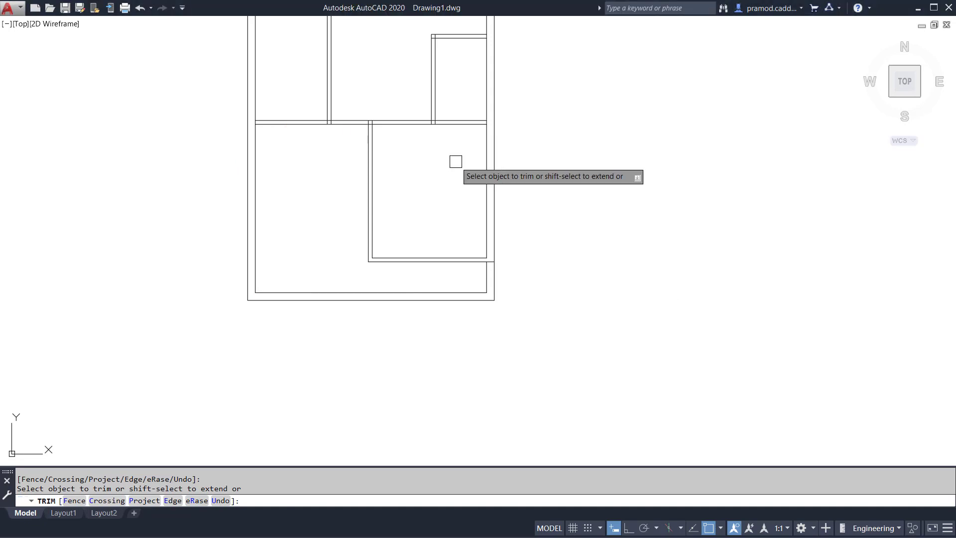
{"action": "middle_click_drag", "start_coordinate": [459, 171], "coordinate": [462, 226]}
{"action": "scroll", "coordinate": [466, 219], "scroll_direction": "up", "scroll_amount": 8}
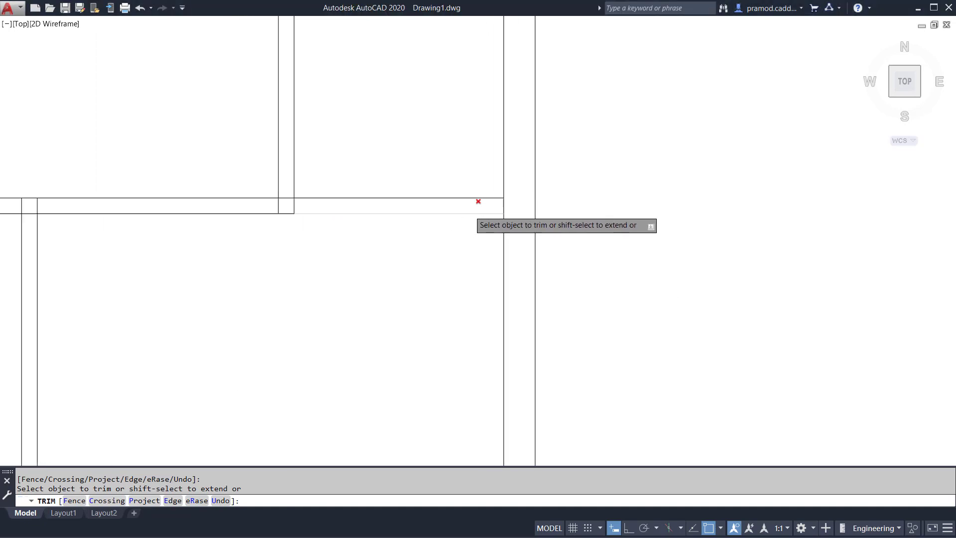
{"action": "scroll", "coordinate": [545, 202], "scroll_direction": "down", "scroll_amount": 2}
{"action": "scroll", "coordinate": [521, 207], "scroll_direction": "down", "scroll_amount": 2}
{"action": "scroll", "coordinate": [313, 201], "scroll_direction": "up", "scroll_amount": 4}
{"action": "left_click", "coordinate": [320, 189]}
{"action": "left_click", "coordinate": [302, 200]}
{"action": "left_click", "coordinate": [339, 200]}
Trim the overlaps where the lower room's and the middle-left room's vertical partitions meet the same horizontal partition.
{"action": "scroll", "coordinate": [339, 206], "scroll_direction": "down", "scroll_amount": 6}
{"action": "middle_click_drag", "start_coordinate": [171, 252], "coordinate": [565, 282]}
{"action": "scroll", "coordinate": [567, 249], "scroll_direction": "up", "scroll_amount": 6}
{"action": "left_click", "coordinate": [627, 198]}
{"action": "left_click", "coordinate": [518, 197]}
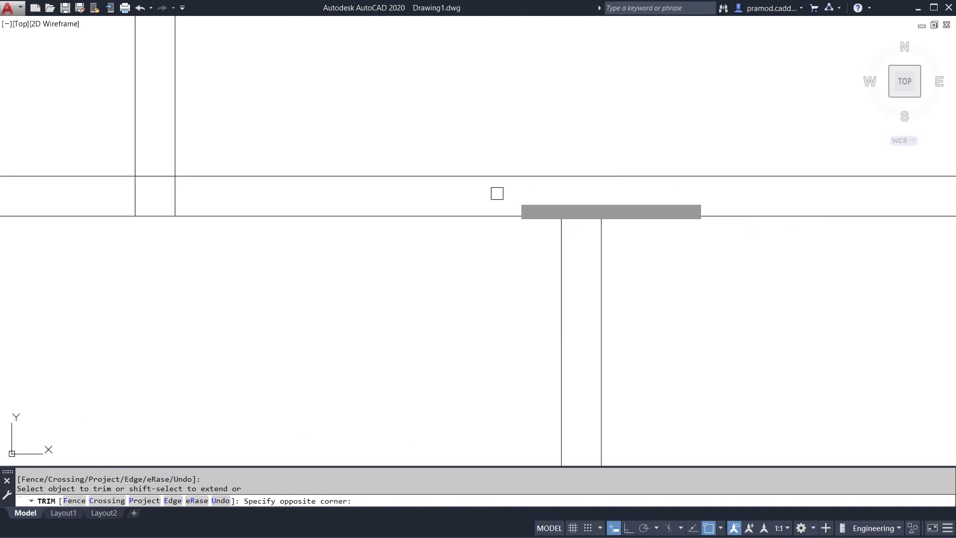
{"action": "left_click", "coordinate": [589, 215]}
{"action": "left_click", "coordinate": [210, 183]}
{"action": "left_click", "coordinate": [133, 178]}
{"action": "left_click", "coordinate": [152, 175]}
Trim the left inner wall line between the two lines of the horizontal partition above the lower rooms.
{"action": "scroll", "coordinate": [181, 200], "scroll_direction": "down", "scroll_amount": 2}
{"action": "scroll", "coordinate": [191, 220], "scroll_direction": "down", "scroll_amount": 3}
{"action": "scroll", "coordinate": [357, 211], "scroll_direction": "up", "scroll_amount": 4}
{"action": "left_click", "coordinate": [150, 196]}
{"action": "scroll", "coordinate": [165, 209], "scroll_direction": "down", "scroll_amount": 6}
{"action": "middle_click_drag", "start_coordinate": [248, 333], "coordinate": [311, 104]}
{"action": "left_click", "coordinate": [265, 270], "text": "shift"}
{"action": "scroll", "coordinate": [279, 266], "scroll_direction": "down", "scroll_amount": 6}
{"action": "middle_click_drag", "start_coordinate": [302, 226], "coordinate": [297, 258]}
Trim the overlapping lines along the middle horizontal partition where the vertical partitions and left inner wall meet it.
{"action": "scroll", "coordinate": [298, 257], "scroll_direction": "up", "scroll_amount": 2}
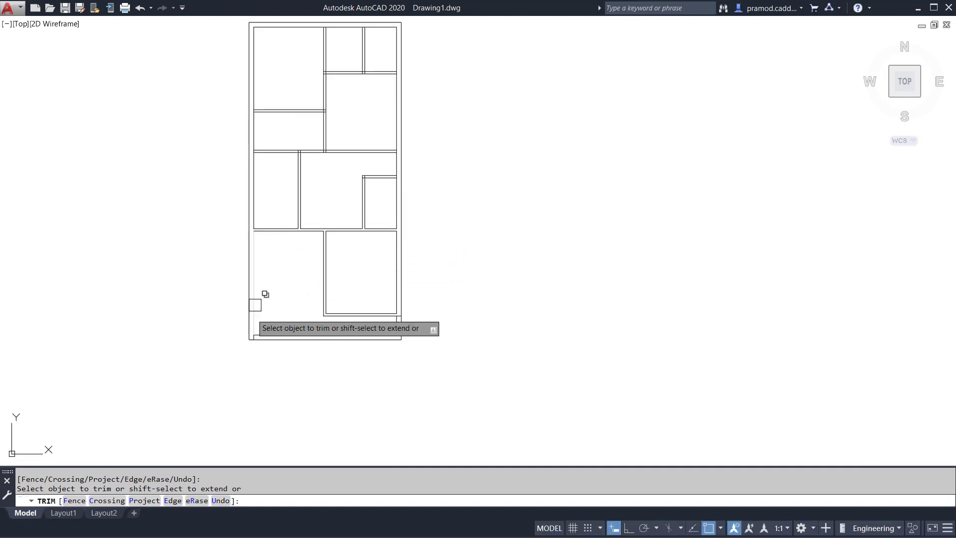
{"action": "scroll", "coordinate": [298, 145], "scroll_direction": "up", "scroll_amount": 6}
{"action": "left_click", "coordinate": [299, 130]}
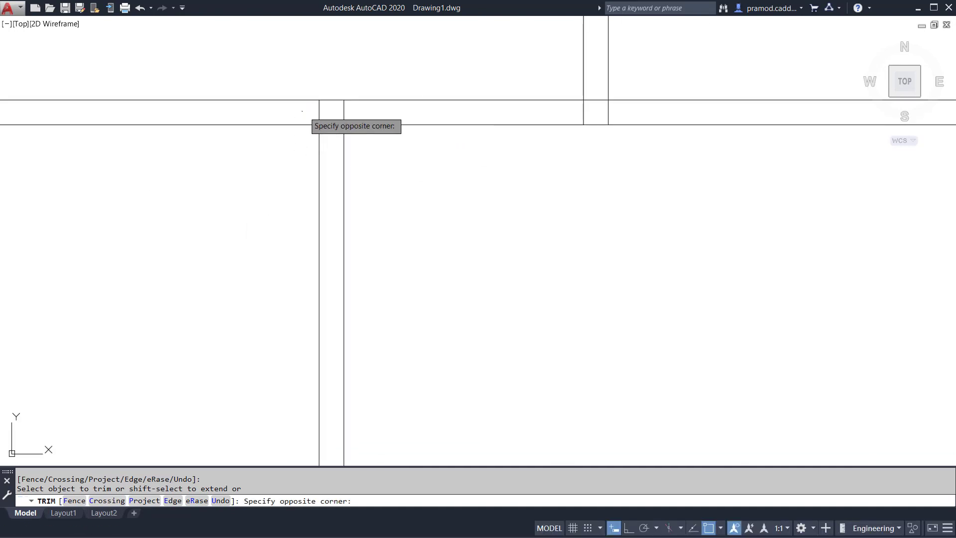
{"action": "left_click", "coordinate": [365, 111]}
{"action": "left_click", "coordinate": [585, 114]}
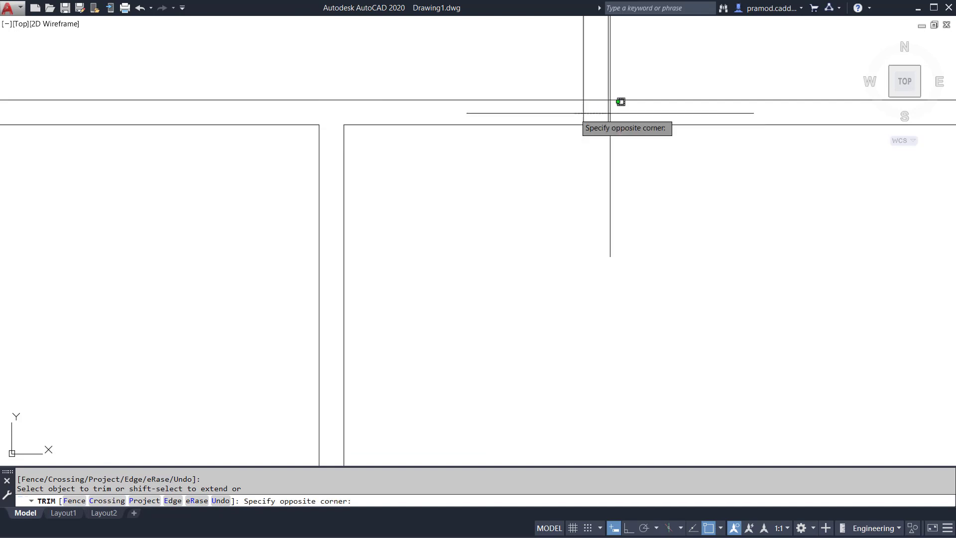
{"action": "left_click", "coordinate": [626, 100]}
{"action": "scroll", "coordinate": [488, 137], "scroll_direction": "down", "scroll_amount": 3}
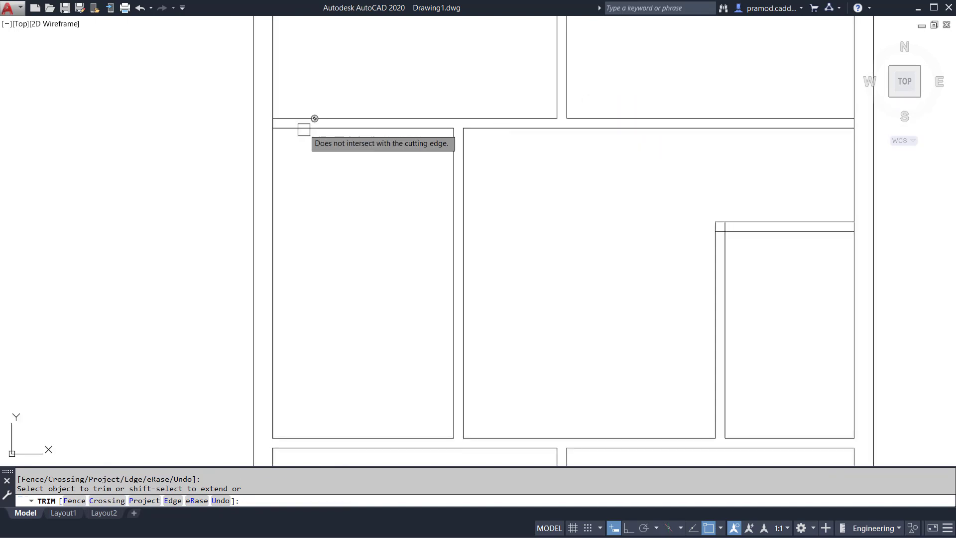
{"action": "scroll", "coordinate": [250, 116], "scroll_direction": "up", "scroll_amount": 4}
{"action": "scroll", "coordinate": [219, 149], "scroll_direction": "down", "scroll_amount": 8}
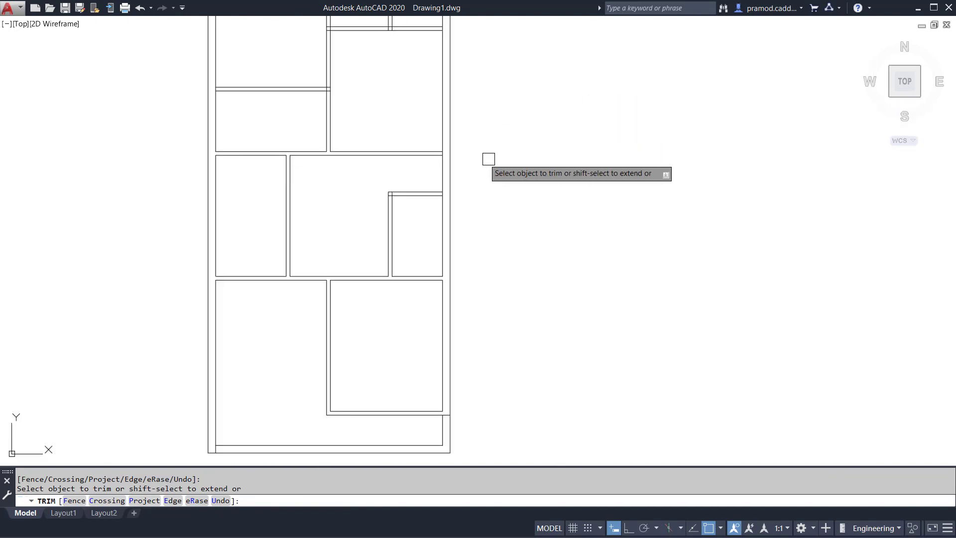
Trim the overlapping line ends at the small middle-right room's corner and the inner wall line at its top partition.
{"action": "scroll", "coordinate": [449, 157], "scroll_direction": "up", "scroll_amount": 8}
{"action": "left_click", "coordinate": [408, 132]}
{"action": "scroll", "coordinate": [169, 316], "scroll_direction": "up", "scroll_amount": 2}
{"action": "middle_click_drag", "start_coordinate": [169, 315], "coordinate": [531, 88]}
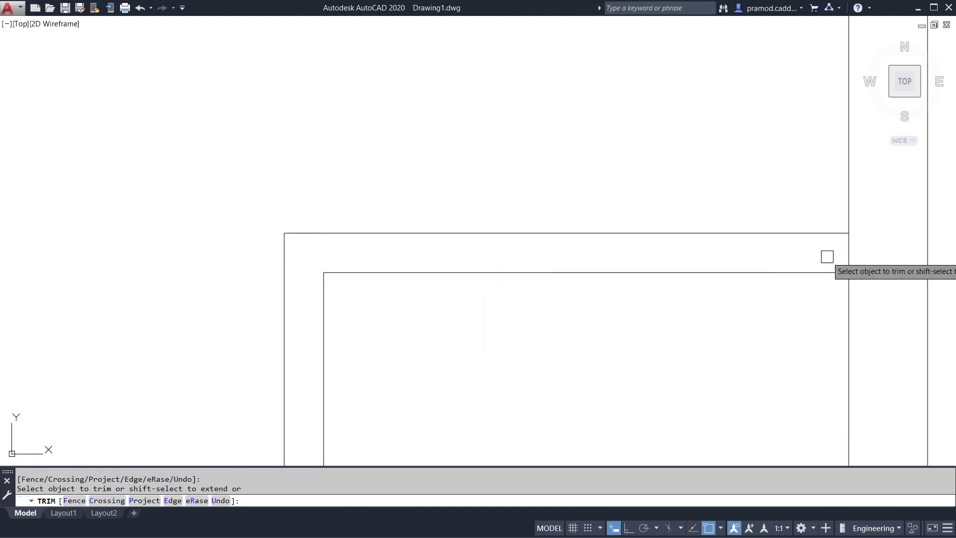
{"action": "scroll", "coordinate": [560, 201], "scroll_direction": "down", "scroll_amount": 5}
Trim the crossing lines at both ends of the horizontal partition below the upper-left room.
{"action": "middle_click_drag", "start_coordinate": [476, 147], "coordinate": [555, 346]}
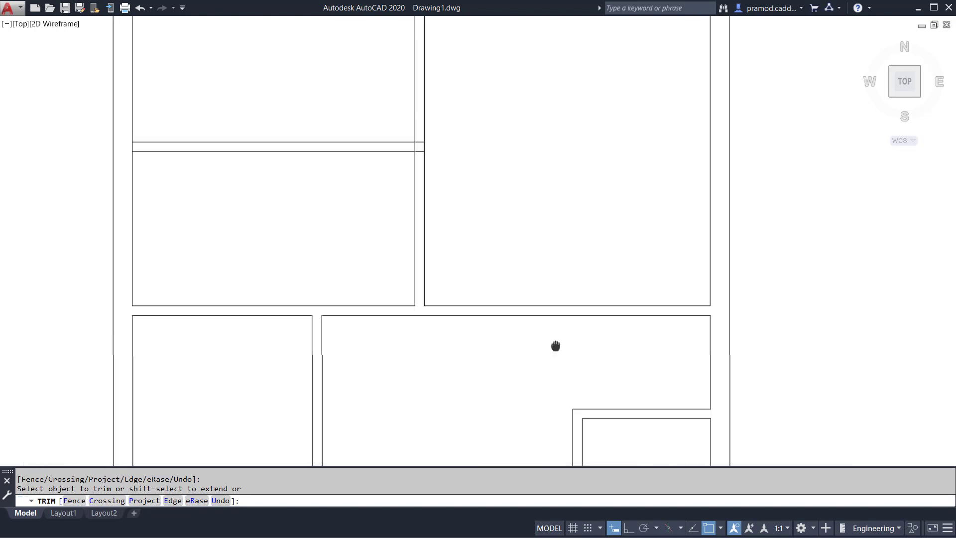
{"action": "scroll", "coordinate": [419, 151], "scroll_direction": "up", "scroll_amount": 5}
{"action": "left_click", "coordinate": [419, 151]}
{"action": "left_click", "coordinate": [420, 116]}
{"action": "left_click", "coordinate": [407, 131]}
{"action": "scroll", "coordinate": [408, 138], "scroll_direction": "down", "scroll_amount": 4}
{"action": "middle_click_drag", "start_coordinate": [226, 145], "coordinate": [708, 192]}
{"action": "scroll", "coordinate": [449, 187], "scroll_direction": "up", "scroll_amount": 4}
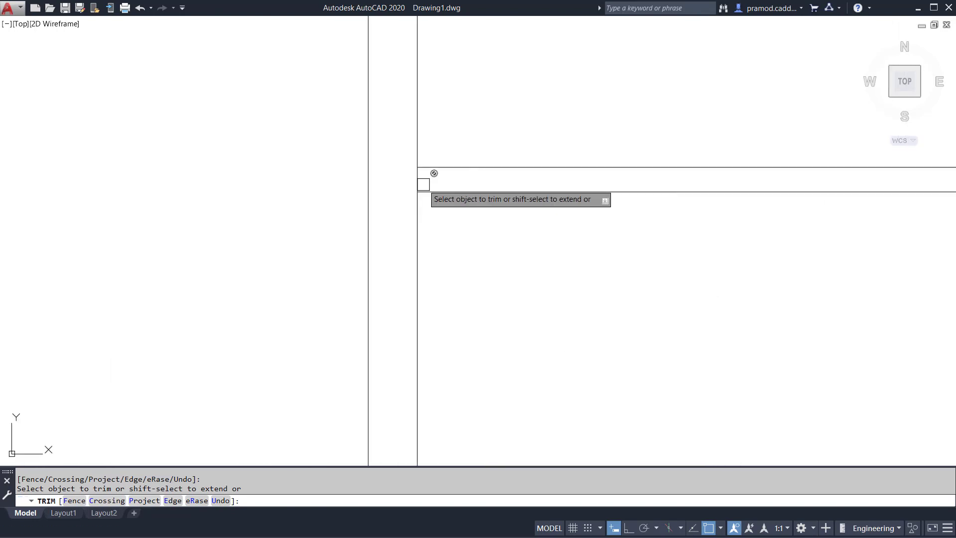
{"action": "left_click", "coordinate": [413, 179]}
{"action": "scroll", "coordinate": [394, 200], "scroll_direction": "down", "scroll_amount": 6}
Trim the overlap where the upper vertical partition meets the horizontal partition below the two small upper rooms.
{"action": "middle_click_drag", "start_coordinate": [466, 168], "coordinate": [359, 361]}
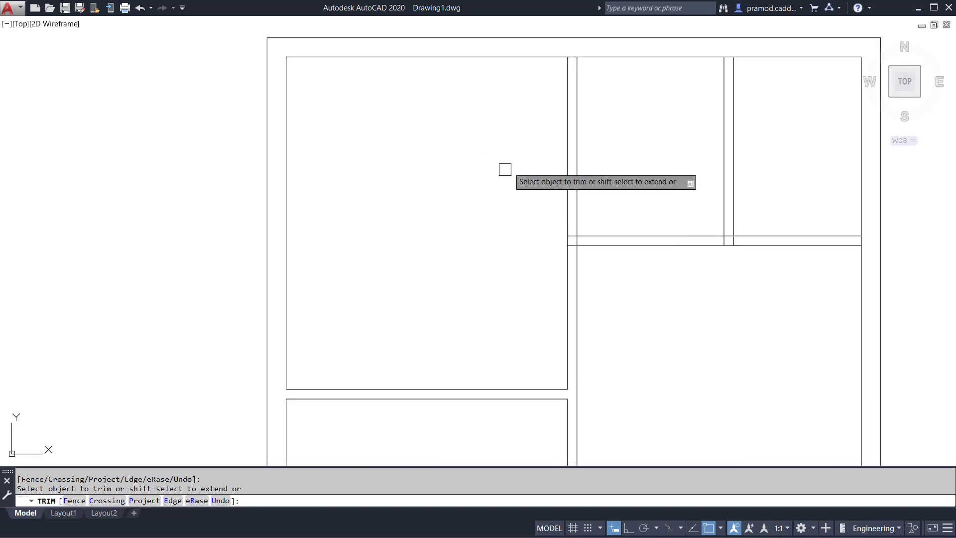
{"action": "scroll", "coordinate": [572, 55], "scroll_direction": "up", "scroll_amount": 2}
{"action": "scroll", "coordinate": [572, 53], "scroll_direction": "up", "scroll_amount": 1}
{"action": "scroll", "coordinate": [572, 53], "scroll_direction": "down", "scroll_amount": 3}
{"action": "scroll", "coordinate": [557, 264], "scroll_direction": "up", "scroll_amount": 4}
{"action": "scroll", "coordinate": [568, 198], "scroll_direction": "up", "scroll_amount": 2}
{"action": "left_click", "coordinate": [569, 198]}
{"action": "left_click", "coordinate": [568, 217]}
{"action": "left_click", "coordinate": [579, 208]}
Trim the junctions of the small upper rooms' horizontal partition with their dividing partition and the right inner wall.
{"action": "scroll", "coordinate": [478, 229], "scroll_direction": "down", "scroll_amount": 4}
{"action": "scroll", "coordinate": [679, 214], "scroll_direction": "up", "scroll_amount": 5}
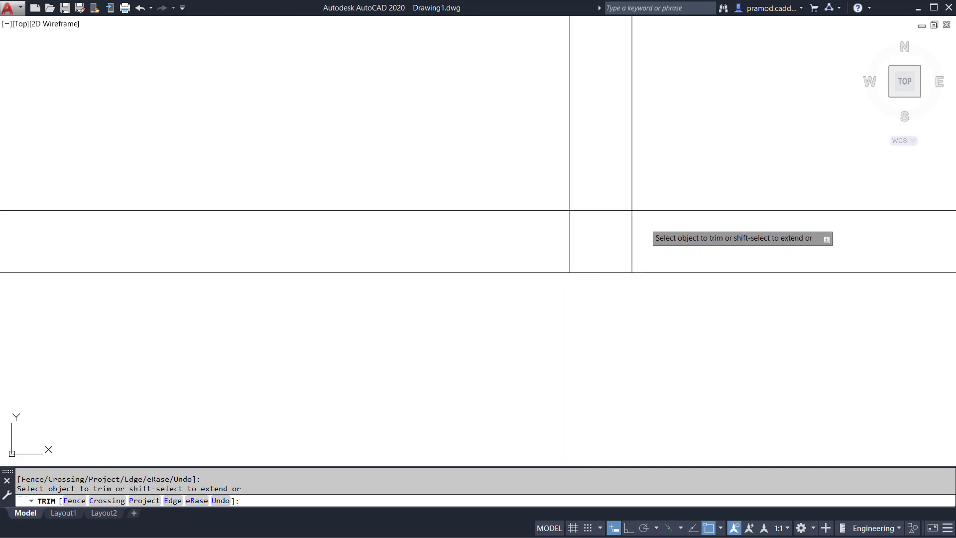
{"action": "left_click", "coordinate": [626, 233]}
{"action": "scroll", "coordinate": [625, 232], "scroll_direction": "down", "scroll_amount": 3}
{"action": "left_click", "coordinate": [596, 242]}
{"action": "scroll", "coordinate": [701, 236], "scroll_direction": "up", "scroll_amount": 2}
{"action": "left_click", "coordinate": [764, 250]}
Trim the top wall's inner line between the lines of the two upper vertical partitions and end the Trim command.
{"action": "scroll", "coordinate": [697, 249], "scroll_direction": "down", "scroll_amount": 3}
{"action": "scroll", "coordinate": [578, 194], "scroll_direction": "down", "scroll_amount": 2}
{"action": "scroll", "coordinate": [579, 119], "scroll_direction": "up", "scroll_amount": 5}
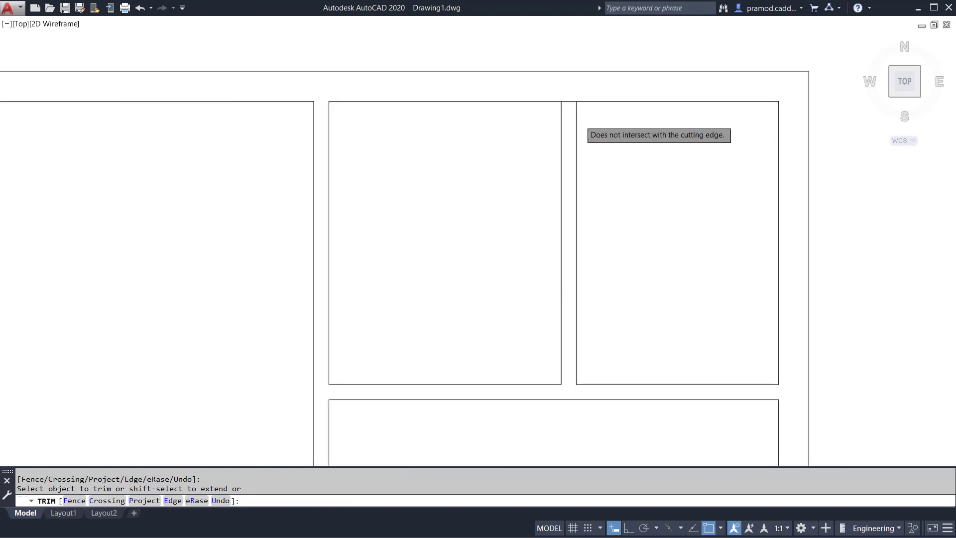
{"action": "scroll", "coordinate": [560, 77], "scroll_direction": "down", "scroll_amount": 5}
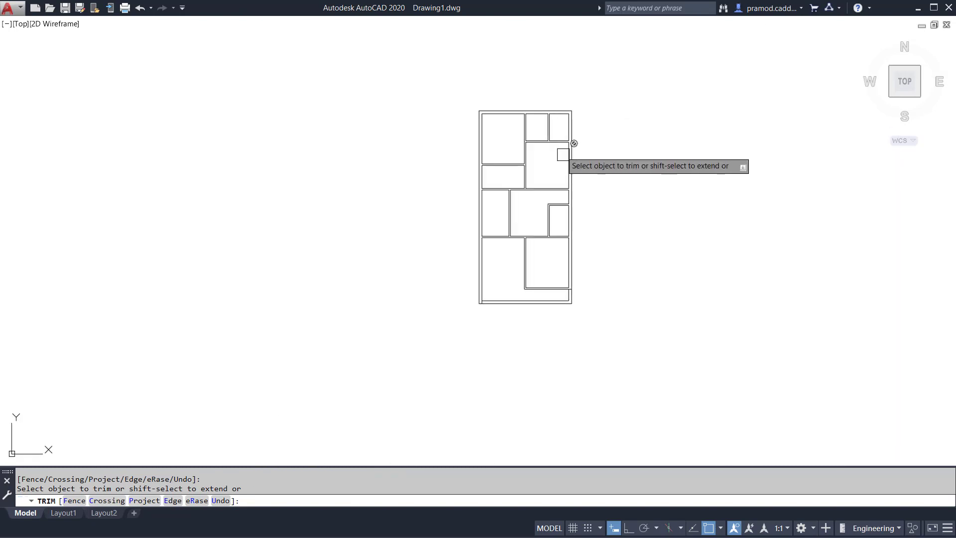
{"action": "middle_click_drag", "start_coordinate": [566, 128], "coordinate": [489, 139]}
{"action": "key", "text": "Escape"}
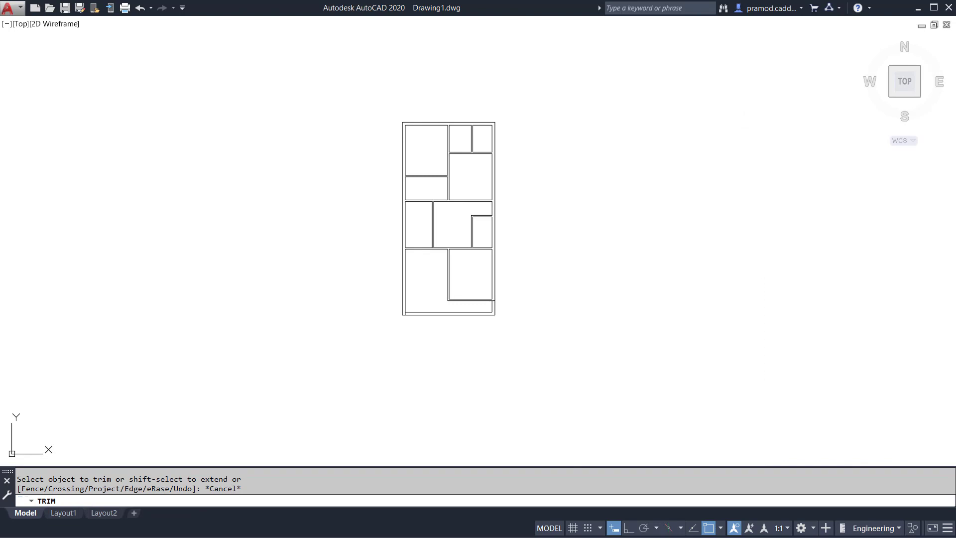
{"action": "key", "text": "Escape"}
{"action": "key", "text": "Escape"}
Select the whole floor plan, check the layer assigned to its lines in their properties, and clear the selection.
{"action": "scroll", "coordinate": [485, 226], "scroll_direction": "up", "scroll_amount": 2}
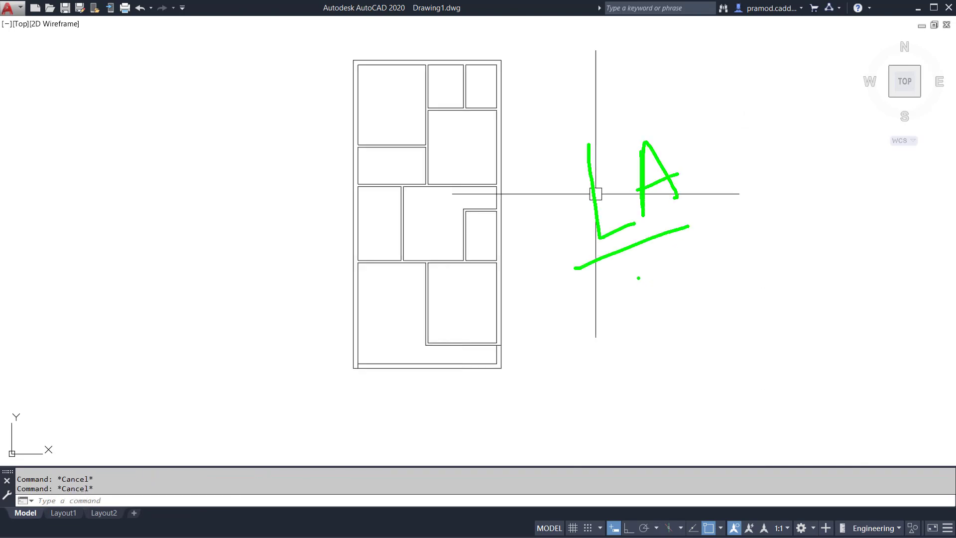
{"action": "left_click", "coordinate": [308, 48]}
{"action": "left_click", "coordinate": [582, 397]}
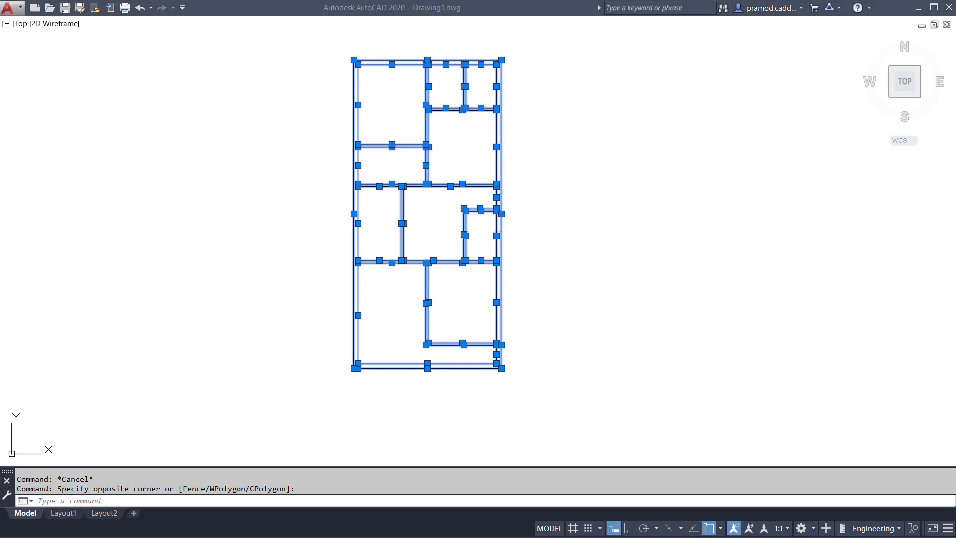
{"action": "key", "text": "ctrl+1"}
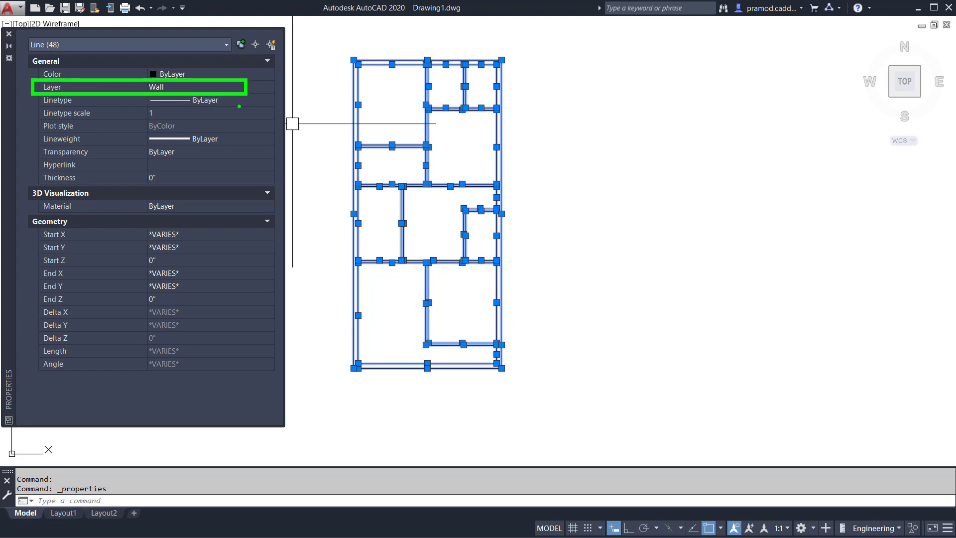
{"action": "left_click", "coordinate": [8, 35]}
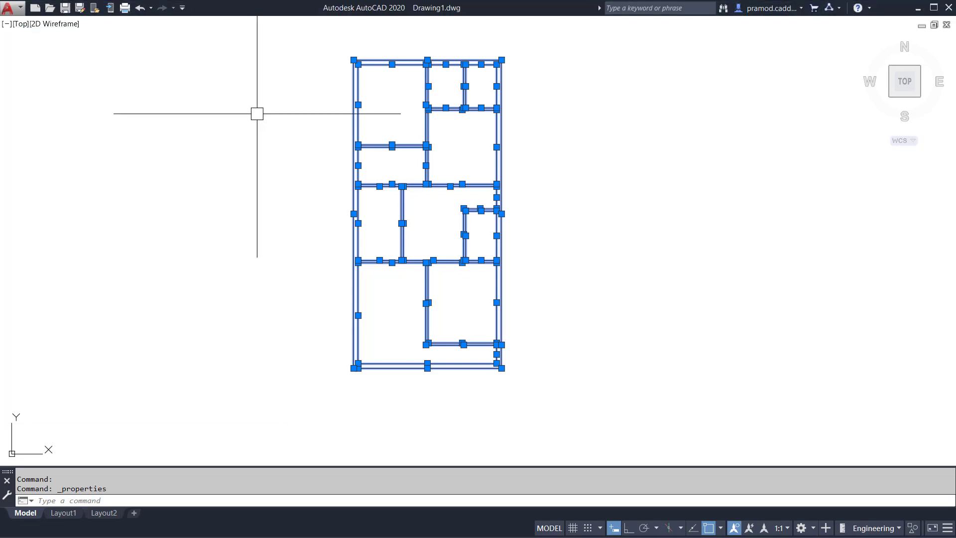
{"action": "key", "text": "Escape"}
{"action": "mouse_move", "coordinate": [459, 190]}
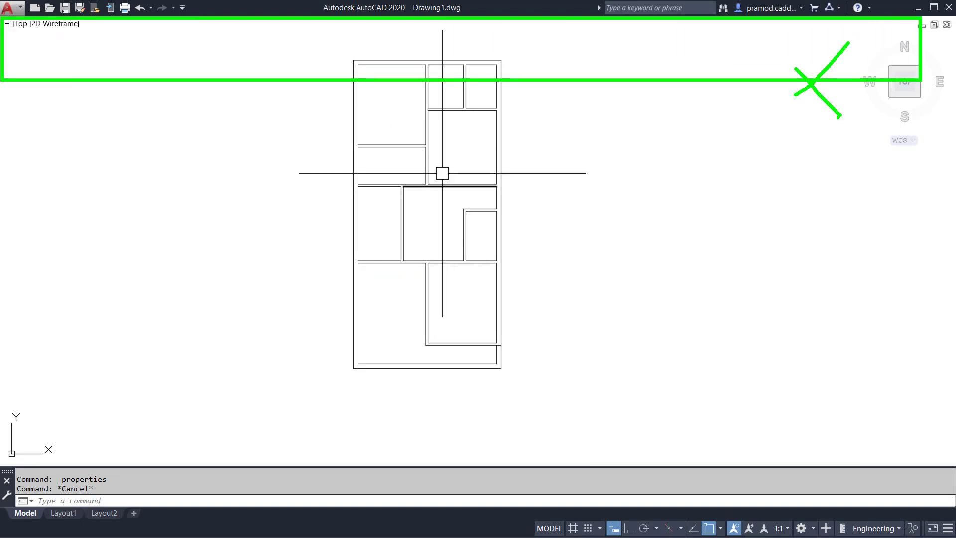
{"action": "key", "text": "Escape"}
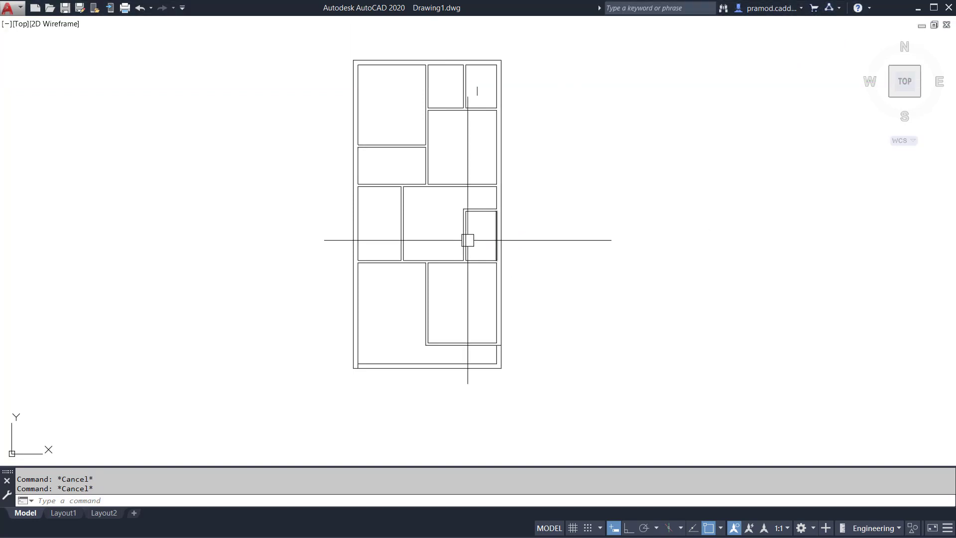
Draw a vertical line from the lower-right room's outer bottom-left partition corner down to the bottom wall's outer line.
{"action": "scroll", "coordinate": [419, 387], "scroll_direction": "up", "scroll_amount": 2}
{"action": "scroll", "coordinate": [420, 387], "scroll_direction": "up", "scroll_amount": 4}
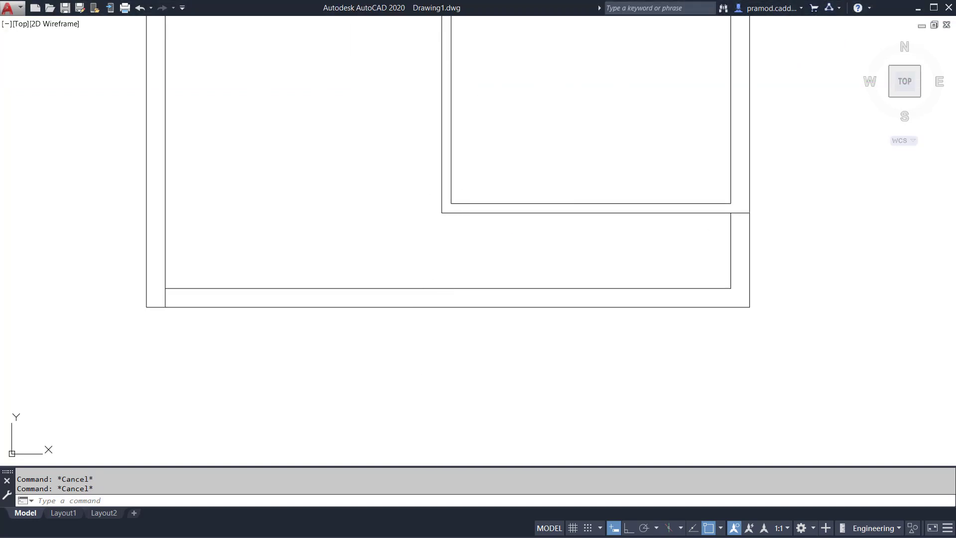
{"action": "key", "text": "Return"}
{"action": "left_click", "coordinate": [442, 213]}
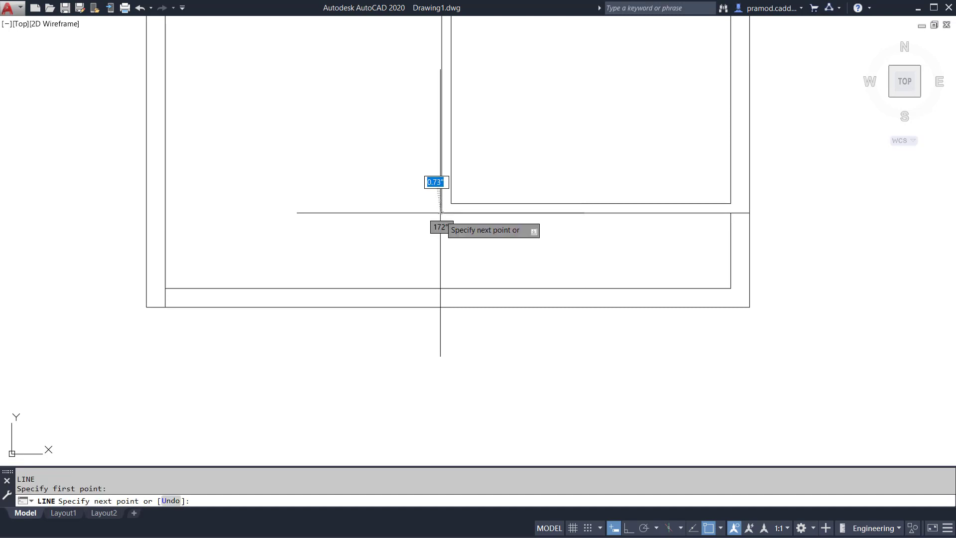
{"action": "key", "text": "Escape"}
{"action": "key", "text": "Escape"}
Trim away the bottom wall between the left wall and the new vertical line, and that line's part above the remaining wall.
{"action": "type", "text": "te cor"}
{"action": "key", "text": "Return"}
{"action": "key", "text": "Return"}
{"action": "left_click", "coordinate": [362, 374]}
{"action": "left_click", "coordinate": [321, 190]}
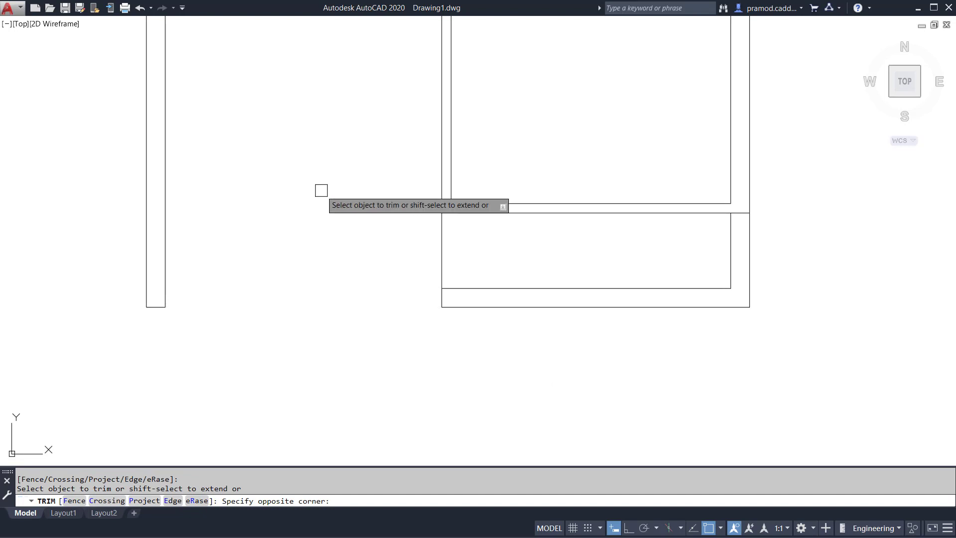
{"action": "left_click", "coordinate": [336, 250]}
{"action": "left_click", "coordinate": [509, 251]}
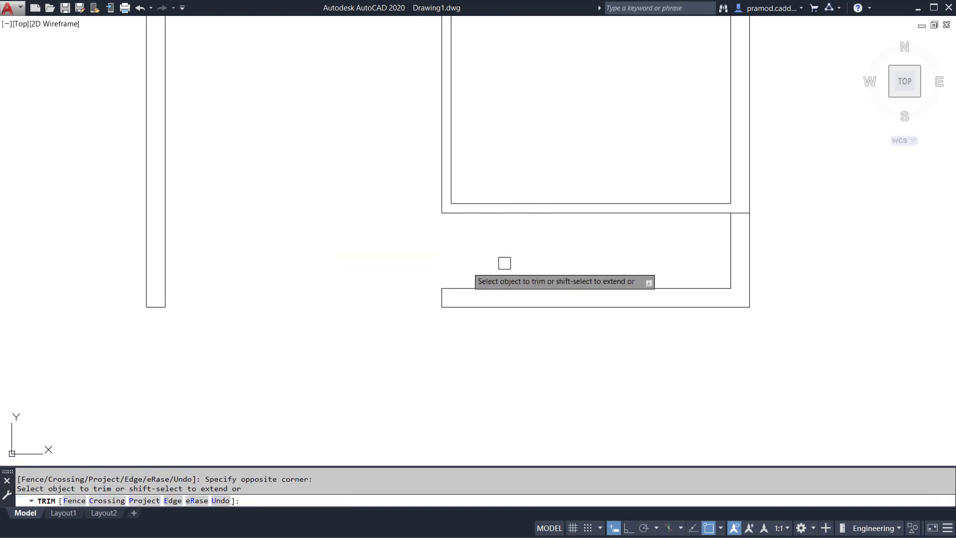
{"action": "scroll", "coordinate": [298, 311], "scroll_direction": "down", "scroll_amount": 6}
{"action": "middle_click_drag", "start_coordinate": [352, 267], "coordinate": [410, 318]}
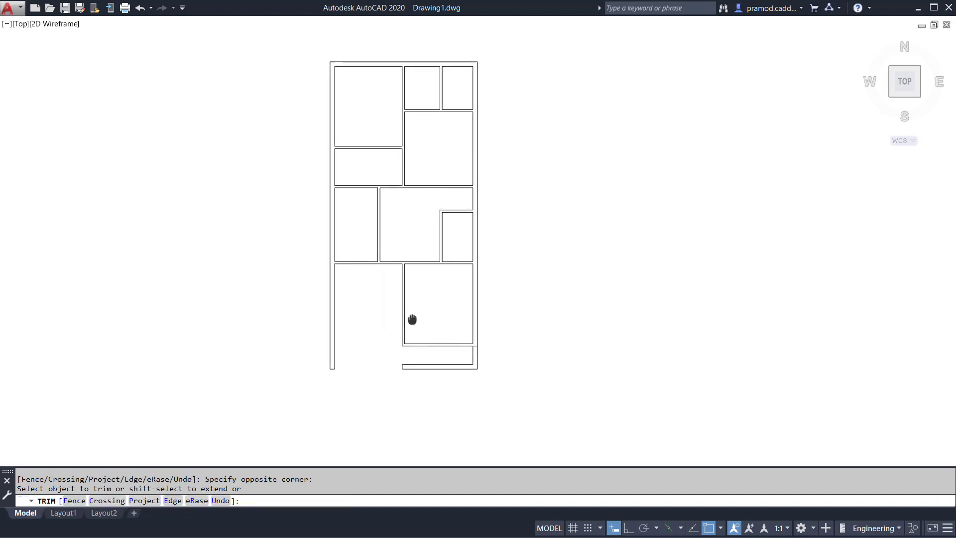
{"action": "key", "text": "Escape"}
{"action": "middle_click_drag", "start_coordinate": [424, 197], "coordinate": [455, 205]}
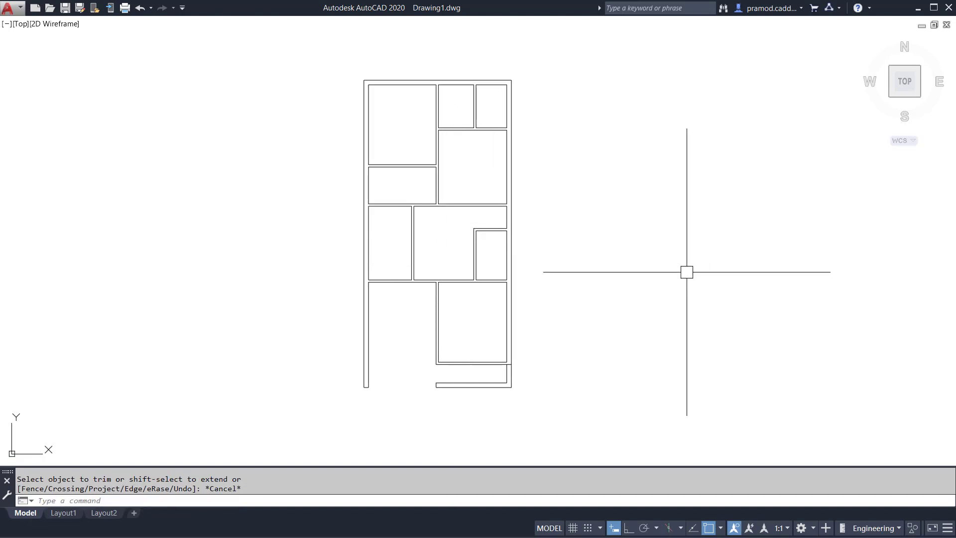
Add a linear dimension for the plan's overall width above the top outer wall.
{"action": "type", "text": "dli"}
{"action": "key", "text": "Return"}
{"action": "scroll", "coordinate": [378, 76], "scroll_direction": "up", "scroll_amount": 2}
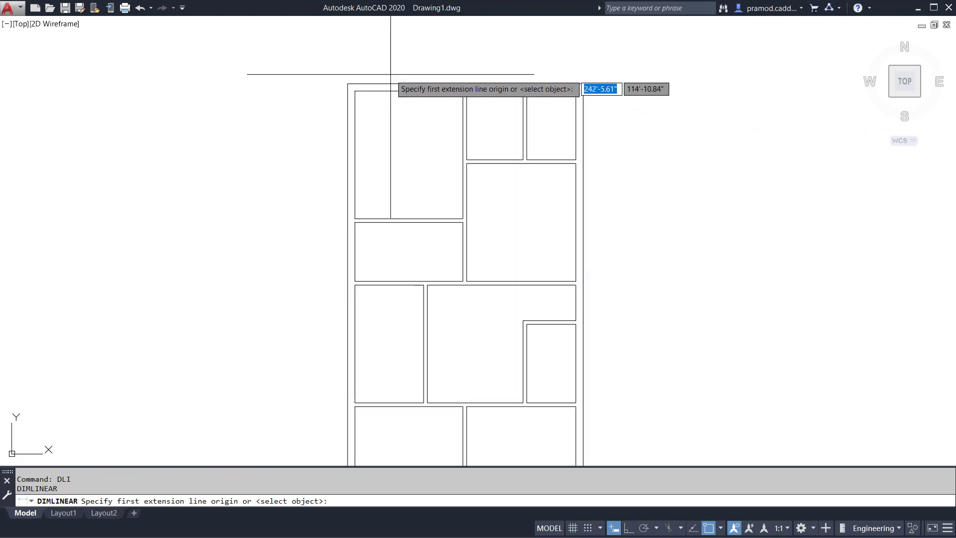
{"action": "left_click", "coordinate": [354, 79]}
{"action": "left_click", "coordinate": [583, 84]}
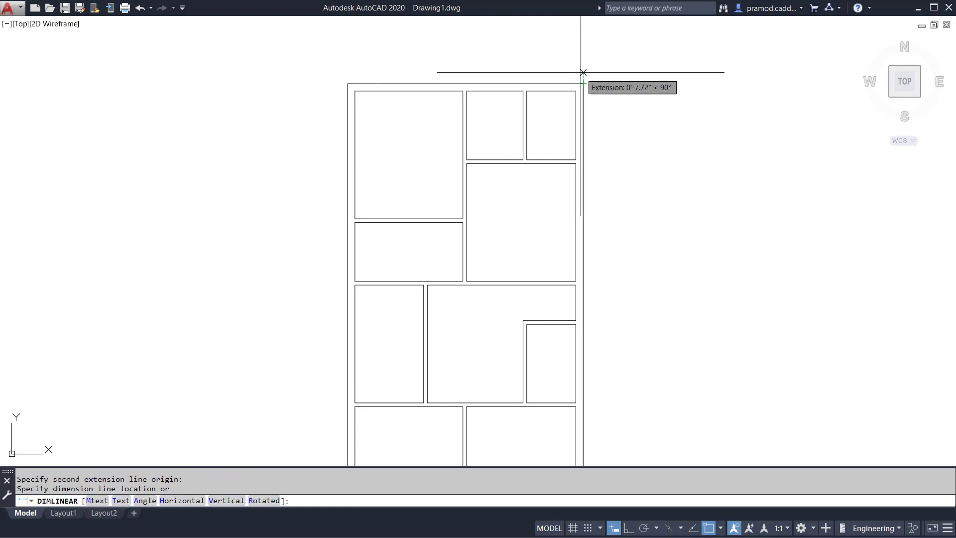
{"action": "left_click", "coordinate": [579, 69]}
Add a linear dimension for the plan's overall height beside the left outer wall.
{"action": "key", "text": "Return"}
{"action": "left_click", "coordinate": [347, 83]}
{"action": "scroll", "coordinate": [348, 83], "scroll_direction": "down", "scroll_amount": 2}
{"action": "left_click", "coordinate": [345, 393]}
{"action": "scroll", "coordinate": [339, 301], "scroll_direction": "up", "scroll_amount": 2}
{"action": "left_click", "coordinate": [341, 287]}
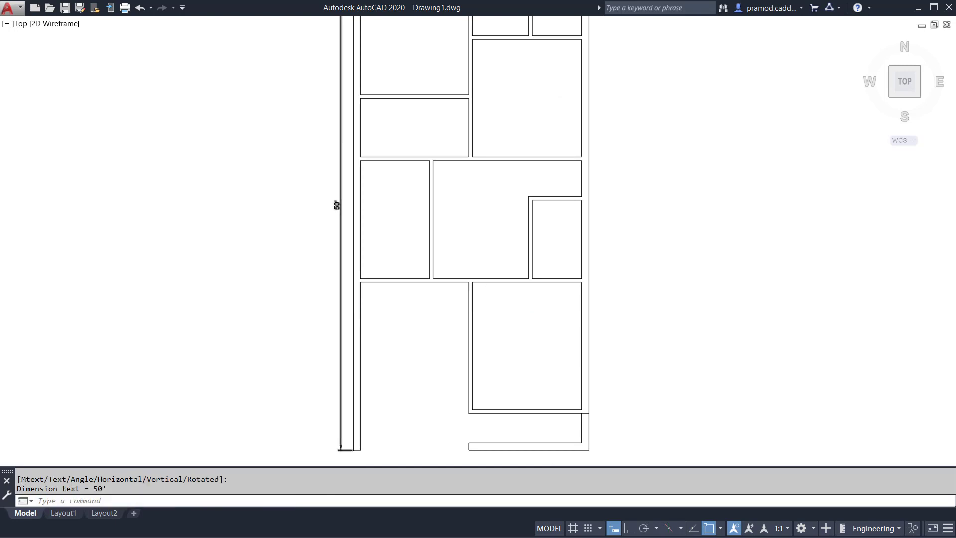
{"action": "scroll", "coordinate": [344, 287], "scroll_direction": "down", "scroll_amount": 2}
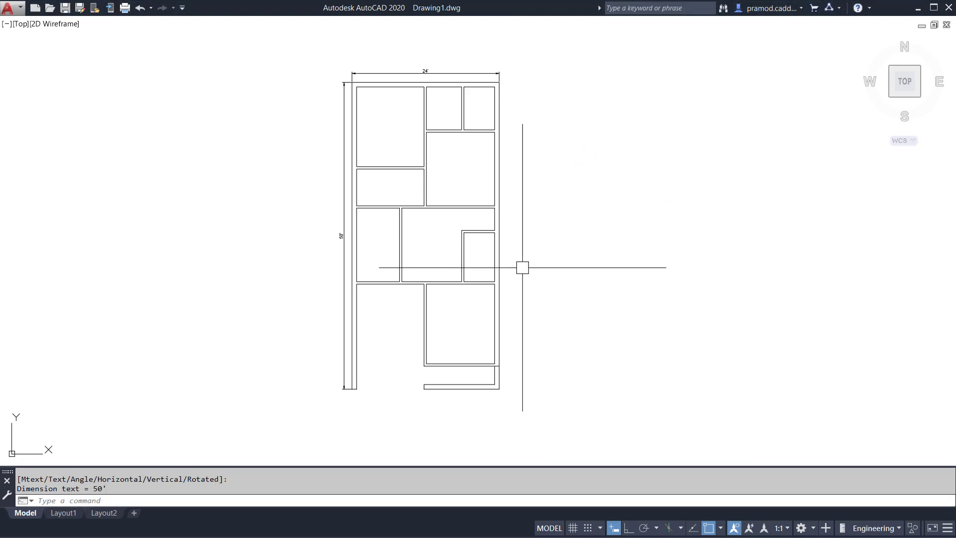
{"action": "middle_click_drag", "start_coordinate": [539, 273], "coordinate": [559, 269]}
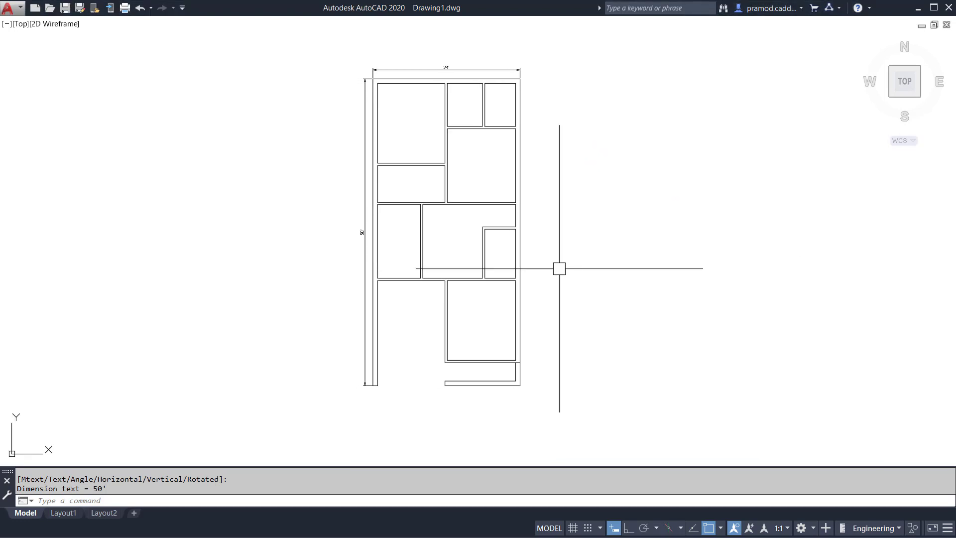